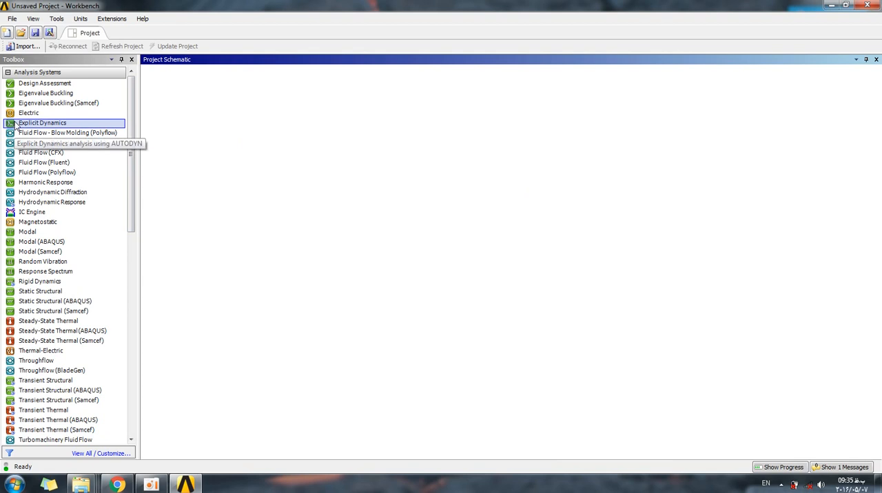
Create a standalone Explicit Dynamics analysis system in the project schematic.
{"action": "left_click", "coordinate": [27, 126]}
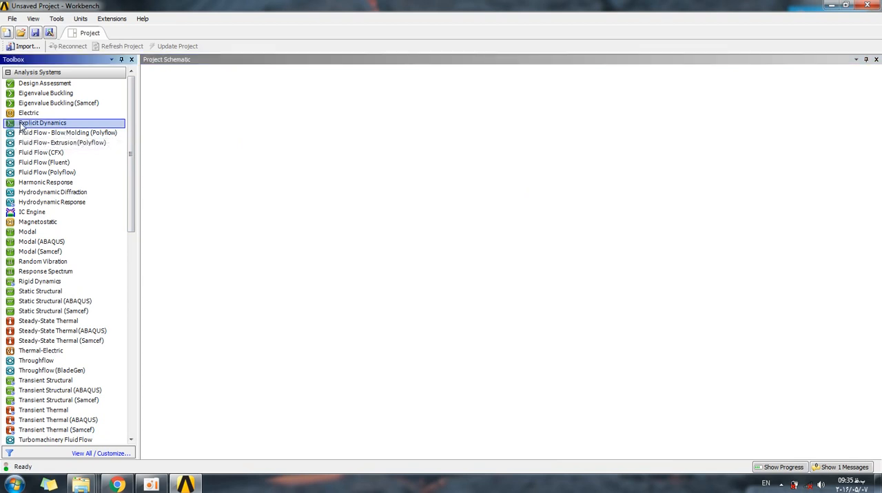
{"action": "left_click_drag", "start_coordinate": [15, 125], "coordinate": [208, 125]}
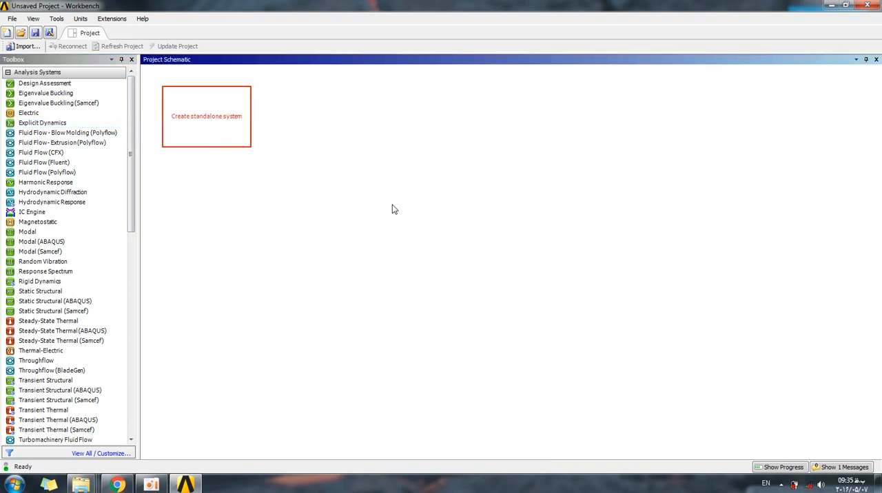
{"action": "left_click", "coordinate": [218, 232]}
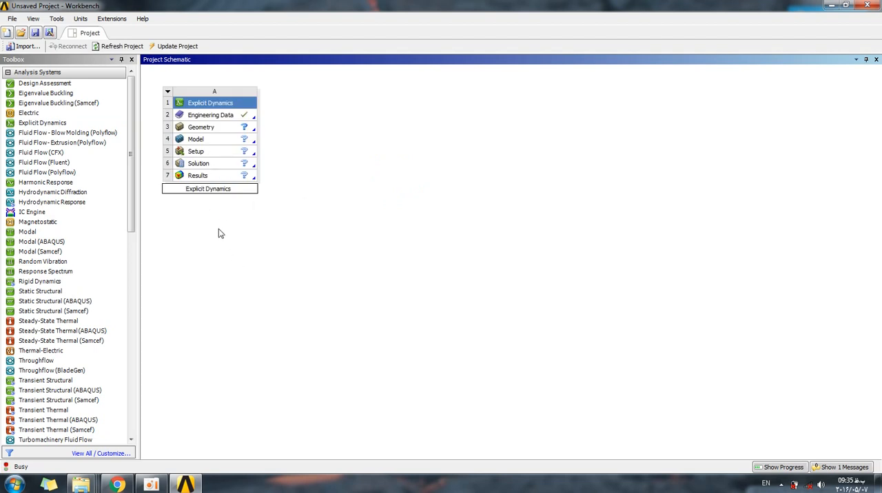
Open the system's Engineering Data and add AL 1100-O from the Explicit Materials data source.
{"action": "double_click", "coordinate": [199, 116]}
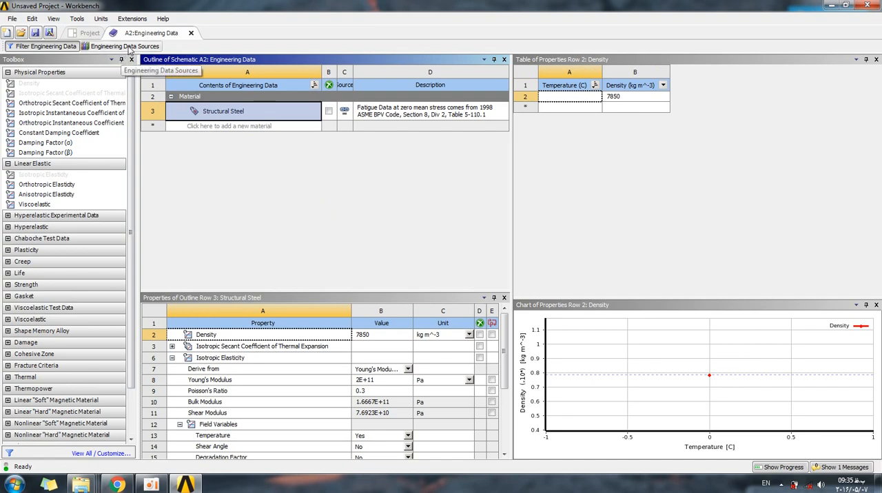
{"action": "left_click", "coordinate": [101, 48]}
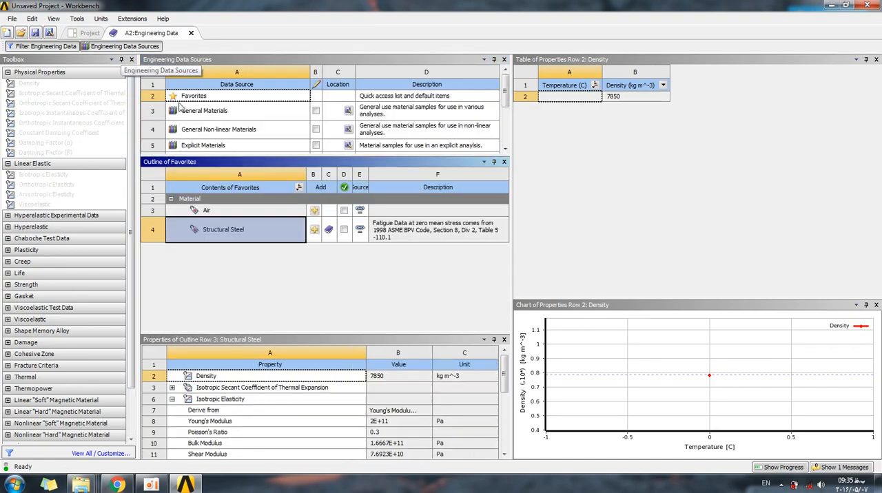
{"action": "left_click", "coordinate": [205, 146]}
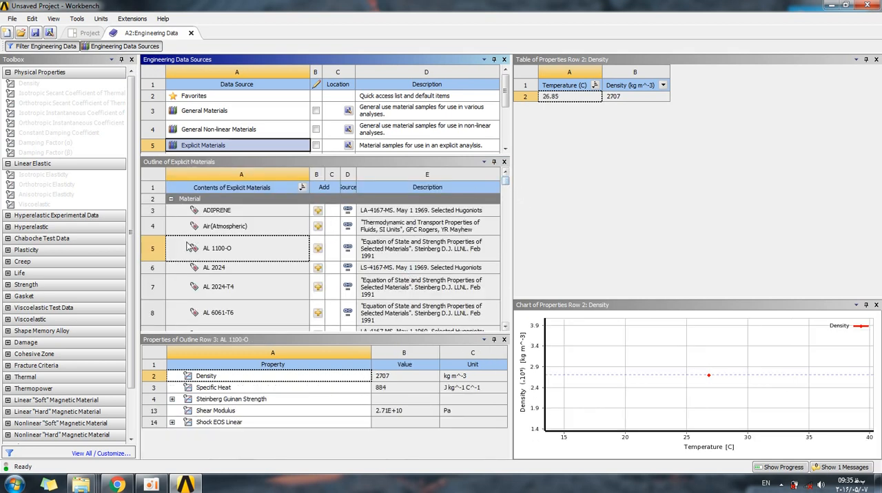
{"action": "scroll", "coordinate": [212, 255], "scroll_direction": "down", "scroll_amount": 1}
{"action": "scroll", "coordinate": [212, 255], "scroll_direction": "up", "scroll_amount": 1}
{"action": "scroll", "coordinate": [212, 256], "scroll_direction": "down", "scroll_amount": 1}
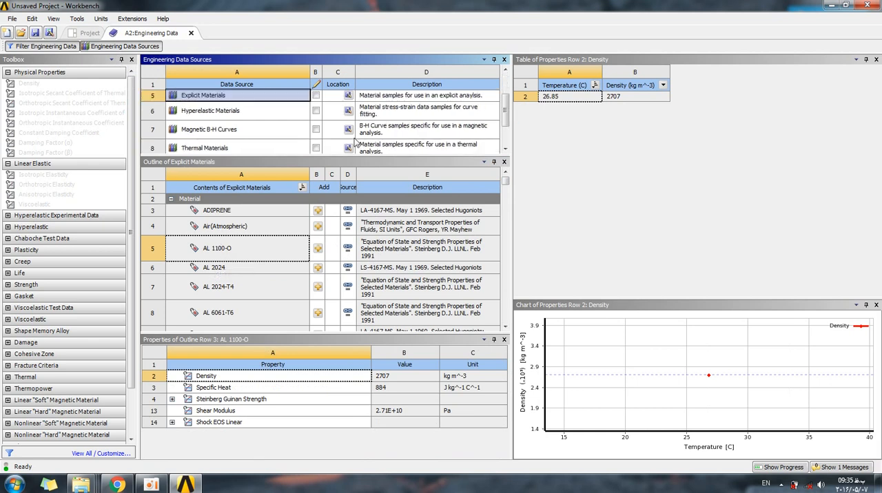
{"action": "left_click_drag", "start_coordinate": [504, 183], "coordinate": [504, 185]}
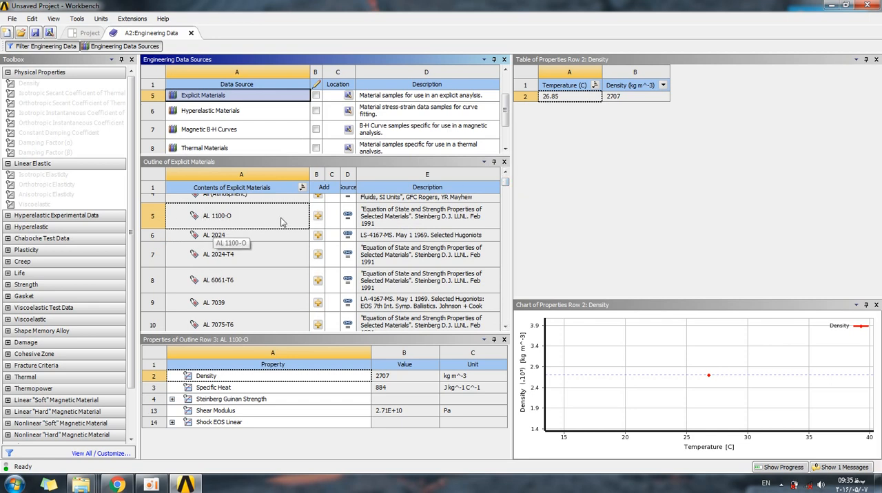
{"action": "left_click", "coordinate": [317, 217]}
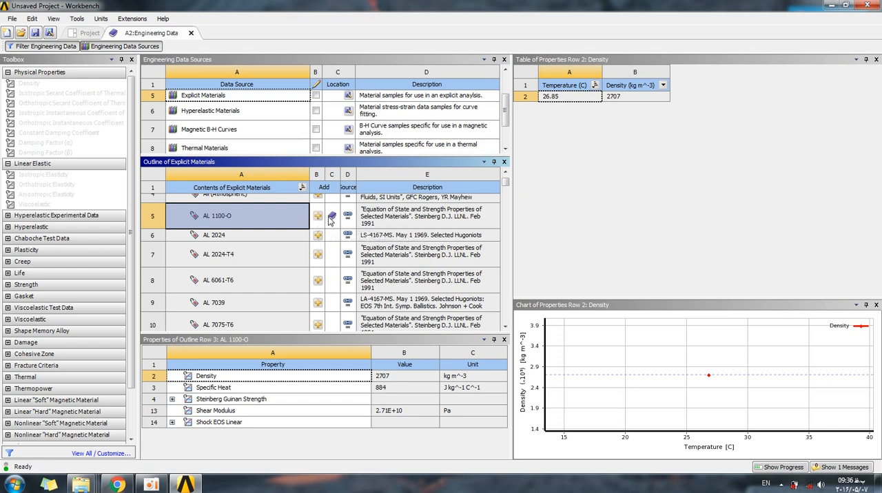
Add SS 304 from the Explicit Materials source to the engineering data, and close Engineering Data.
{"action": "left_click_drag", "start_coordinate": [508, 184], "coordinate": [494, 288]}
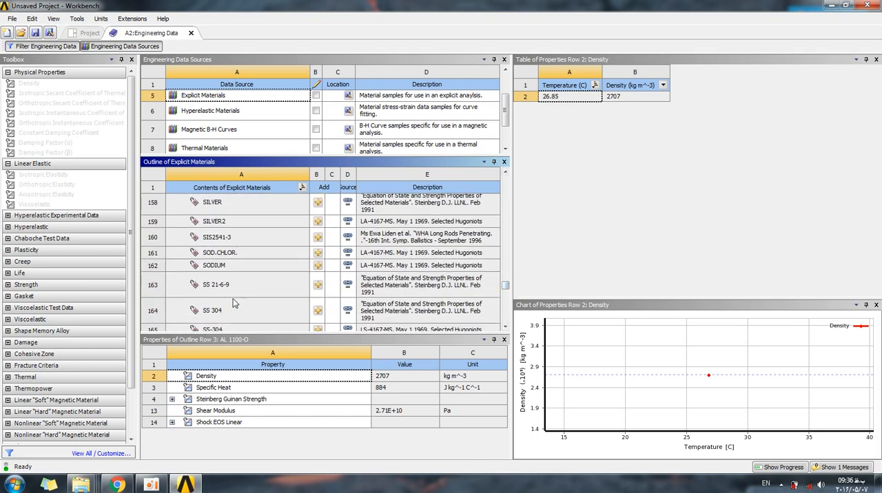
{"action": "scroll", "coordinate": [208, 314], "scroll_direction": "down", "scroll_amount": 1}
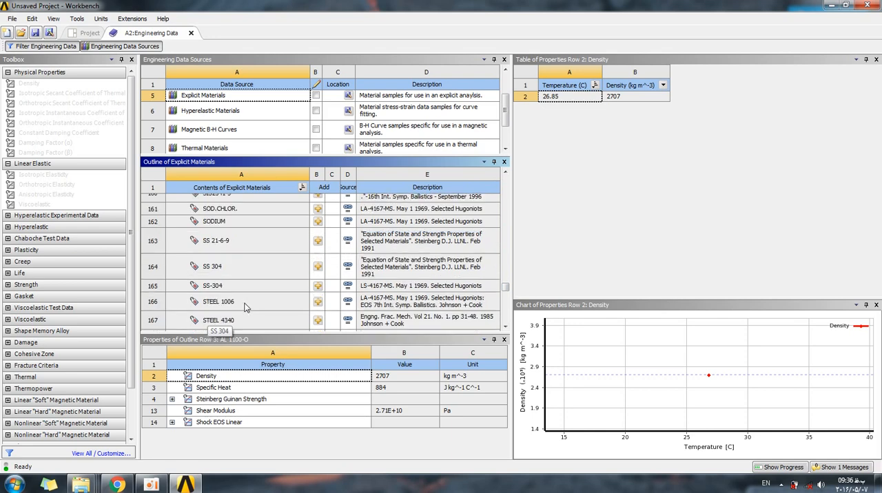
{"action": "left_click", "coordinate": [208, 270]}
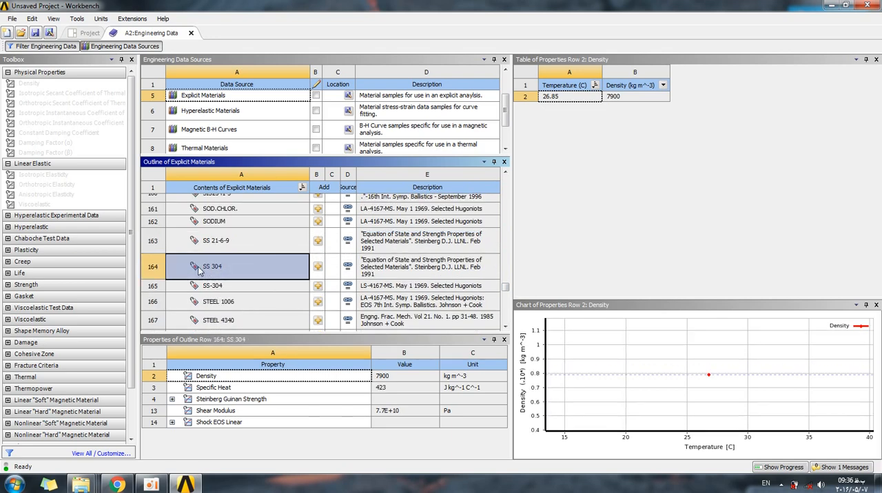
{"action": "left_click", "coordinate": [317, 266]}
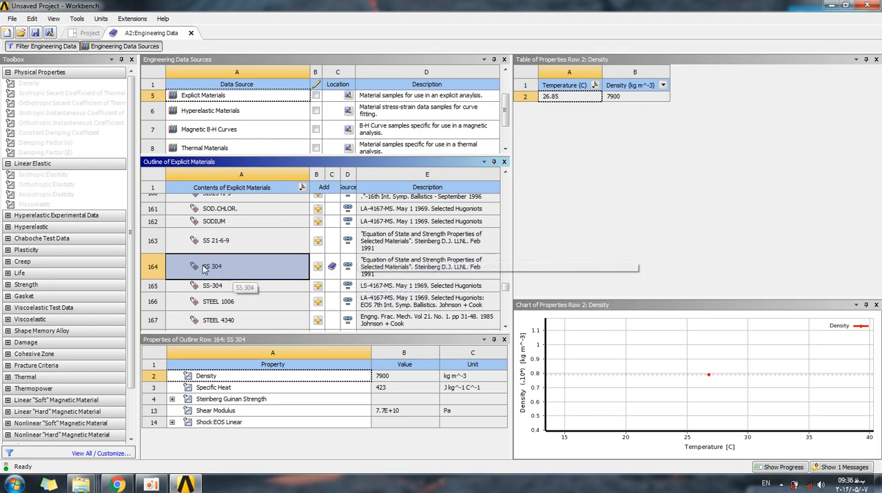
{"action": "left_click_drag", "start_coordinate": [505, 286], "coordinate": [508, 179]}
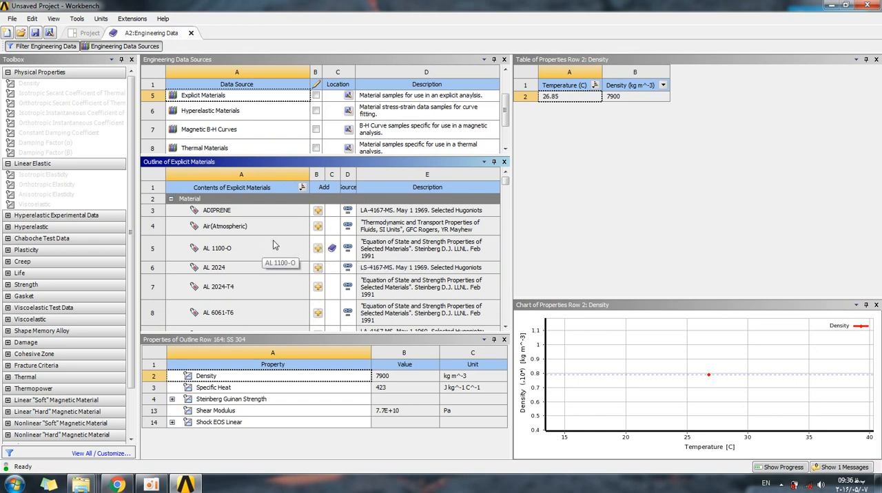
{"action": "left_click", "coordinate": [192, 34]}
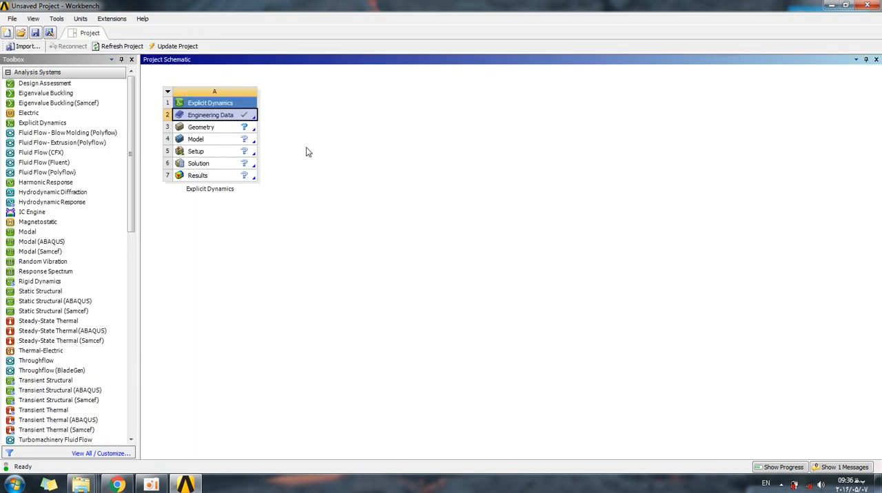
Open the system's Geometry in DesignModeler and import the external geometry file First model.IGS, generating the import.
{"action": "left_click", "coordinate": [200, 128]}
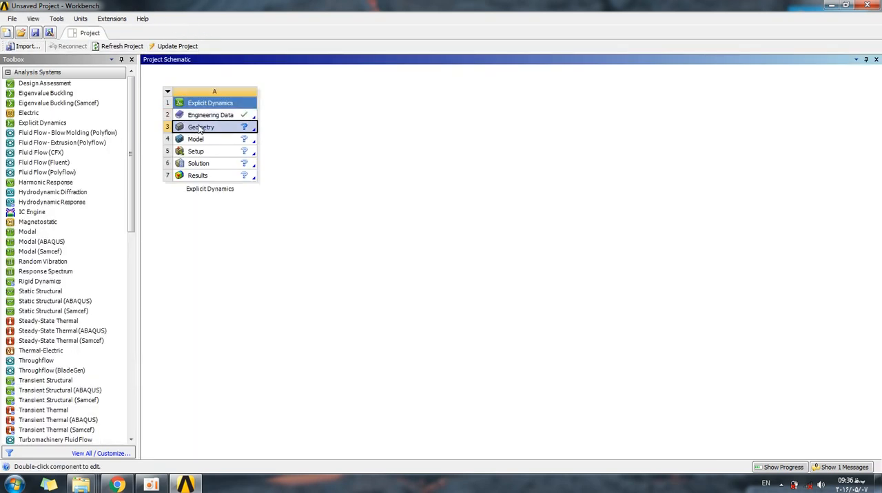
{"action": "double_click", "coordinate": [200, 129]}
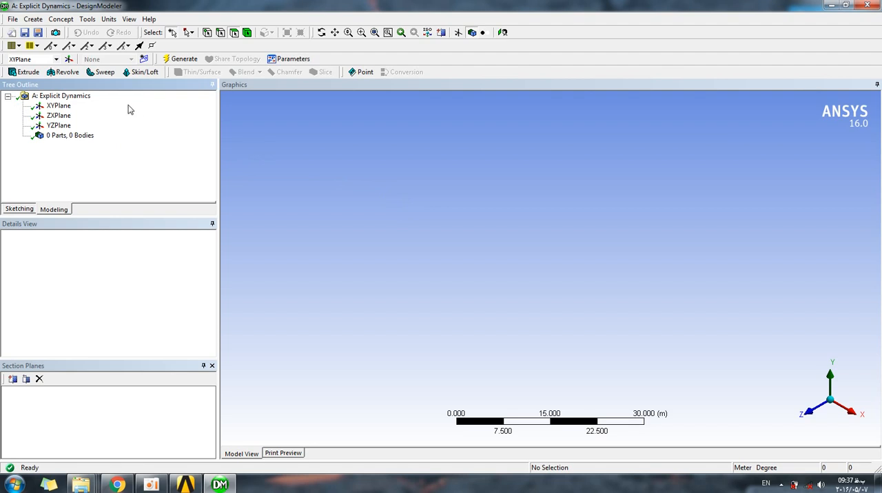
{"action": "left_click", "coordinate": [13, 20]}
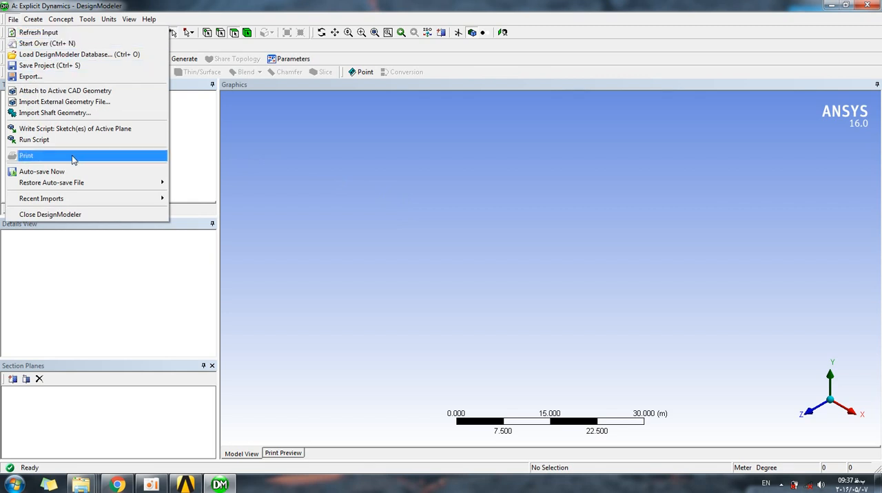
{"action": "left_click", "coordinate": [71, 105]}
{"action": "left_click", "coordinate": [470, 244]}
{"action": "left_click", "coordinate": [452, 203]}
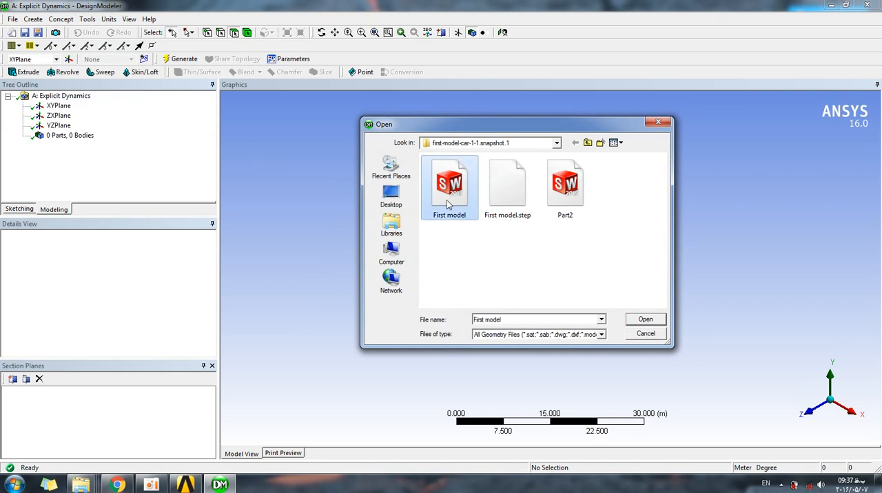
{"action": "left_click_drag", "start_coordinate": [494, 127], "coordinate": [523, 123]}
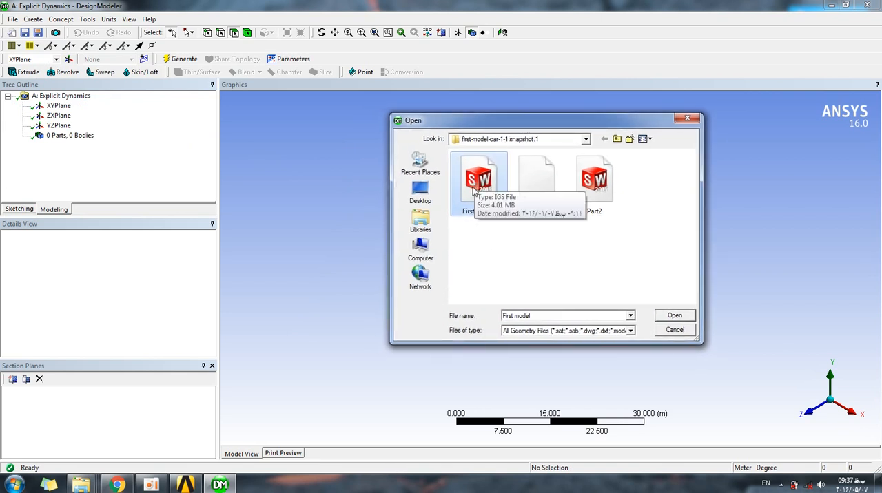
{"action": "left_click", "coordinate": [688, 319]}
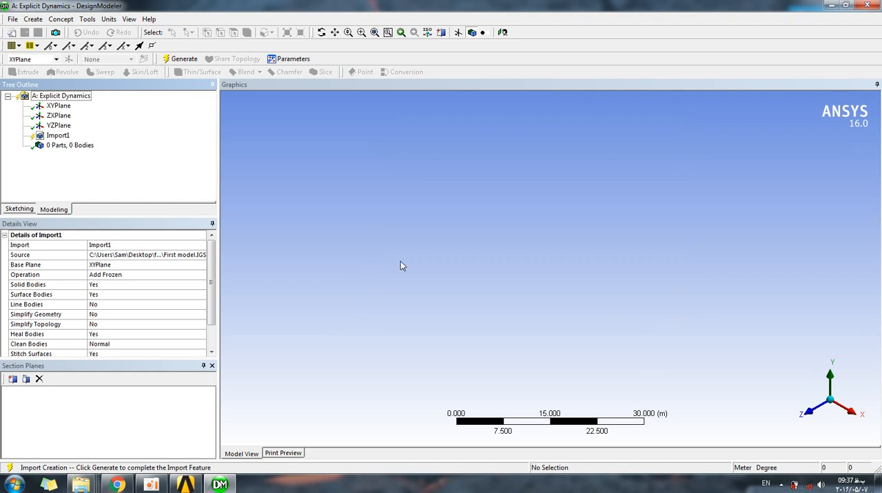
{"action": "left_click", "coordinate": [58, 137]}
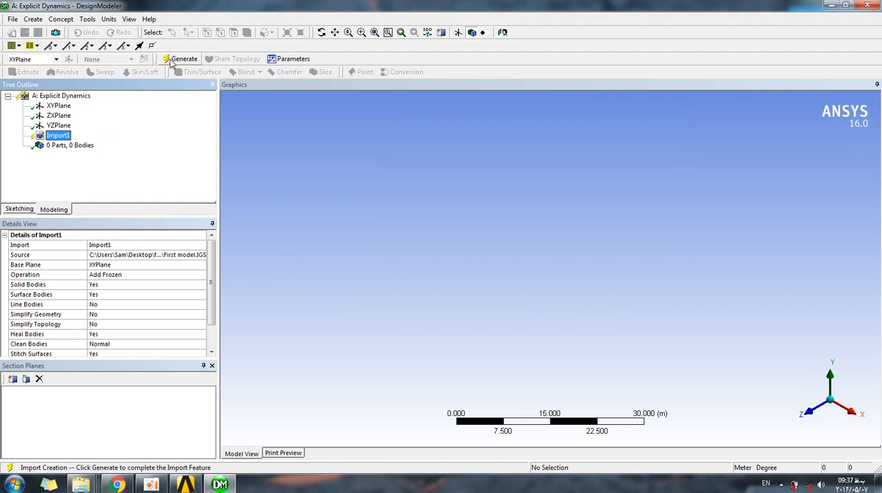
{"action": "left_click", "coordinate": [174, 61]}
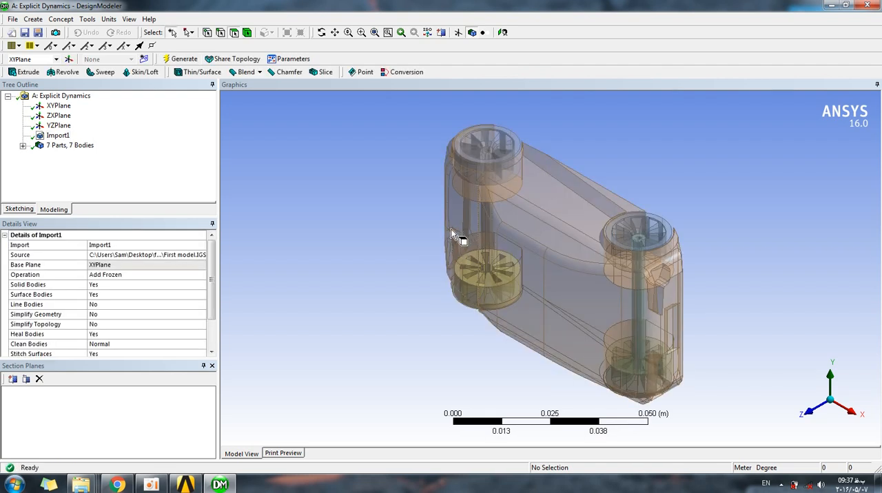
Examine the imported car's solid bodies one by one to identify the axles, wheels and car body.
{"action": "middle_click_drag", "start_coordinate": [390, 242], "coordinate": [427, 252]}
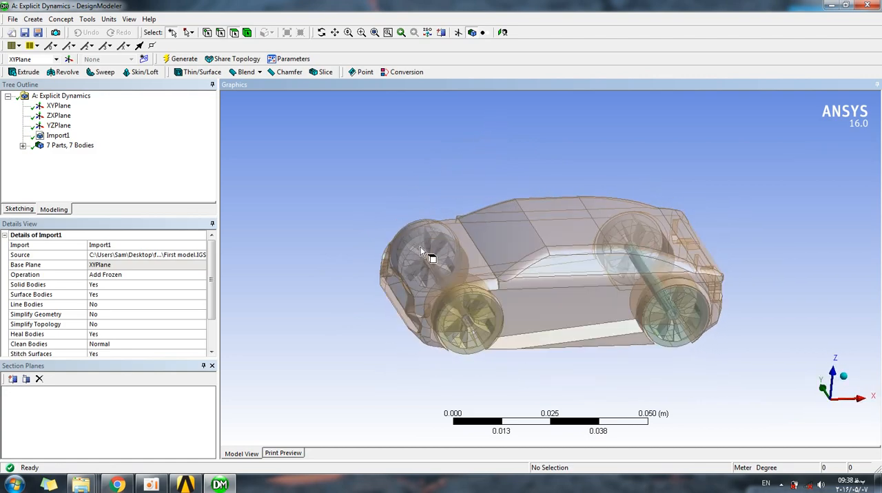
{"action": "left_click", "coordinate": [22, 146]}
{"action": "left_click", "coordinate": [68, 136]}
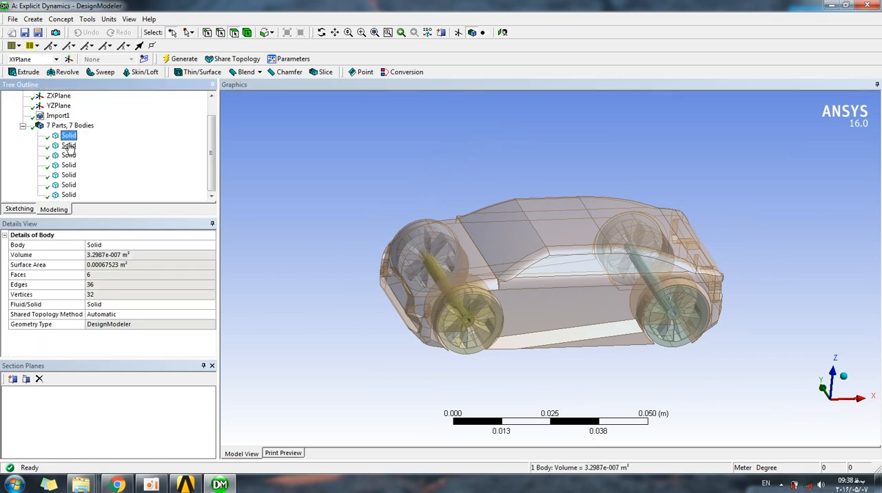
{"action": "middle_click_drag", "start_coordinate": [409, 262], "coordinate": [345, 228]}
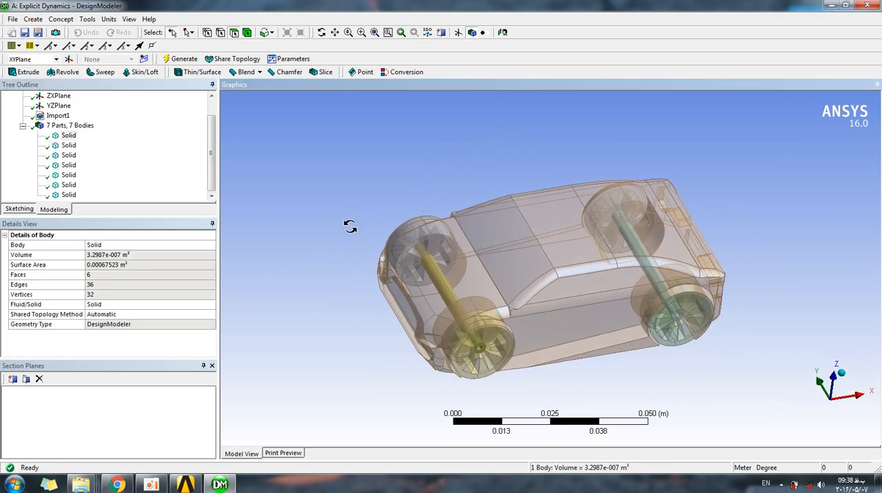
{"action": "left_click", "coordinate": [69, 146]}
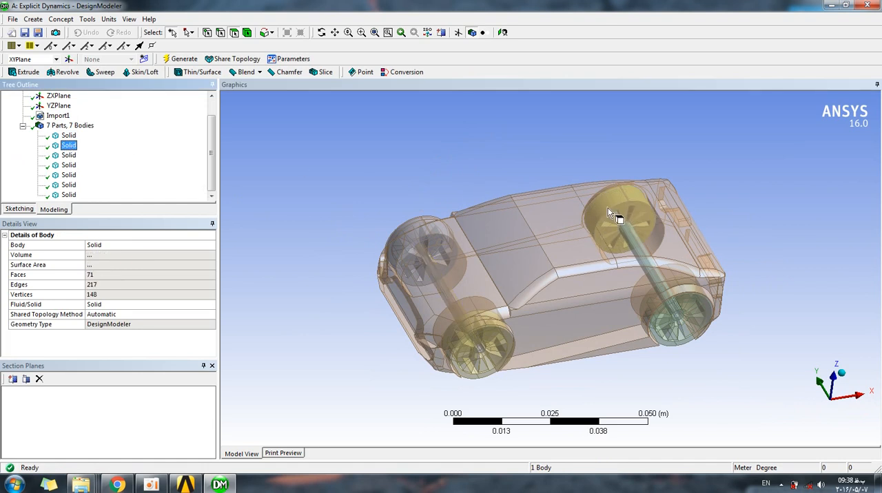
{"action": "left_click", "coordinate": [68, 155]}
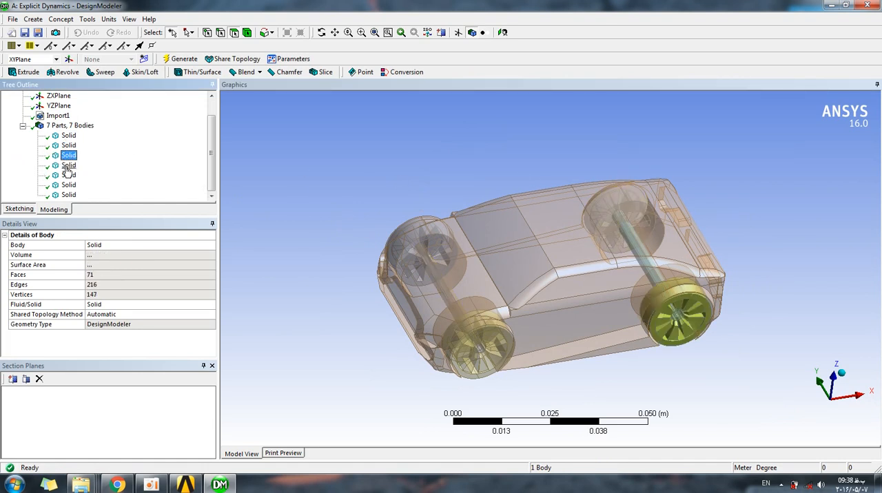
{"action": "left_click", "coordinate": [68, 165]}
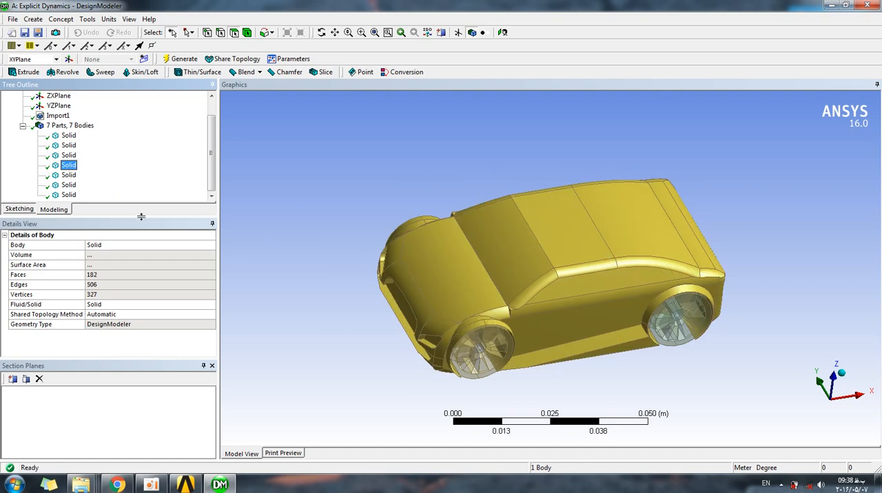
{"action": "left_click", "coordinate": [68, 175]}
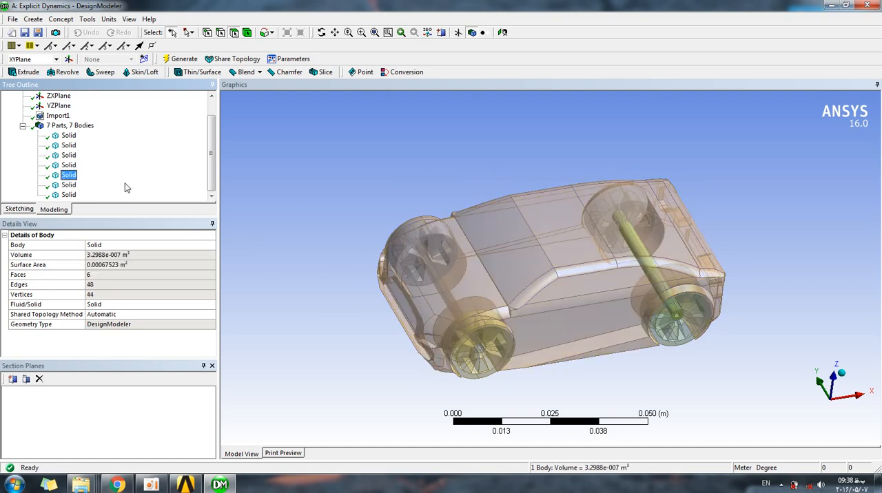
{"action": "middle_click_drag", "start_coordinate": [262, 191], "coordinate": [276, 178]}
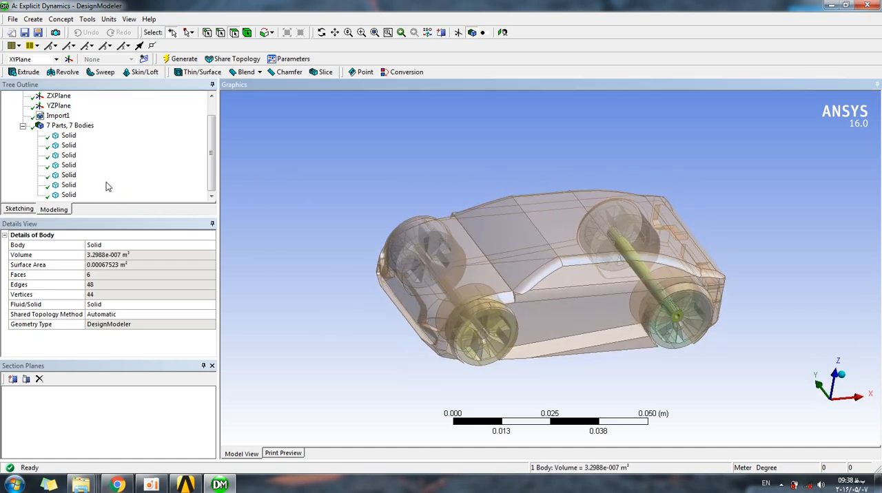
{"action": "left_click", "coordinate": [68, 184]}
{"action": "mouse_move", "coordinate": [212, 159]}
{"action": "left_mouse_down"}
{"action": "mouse_move", "coordinate": [210, 137]}
{"action": "mouse_move", "coordinate": [210, 171]}
{"action": "left_mouse_up"}
{"action": "left_click", "coordinate": [357, 203]}
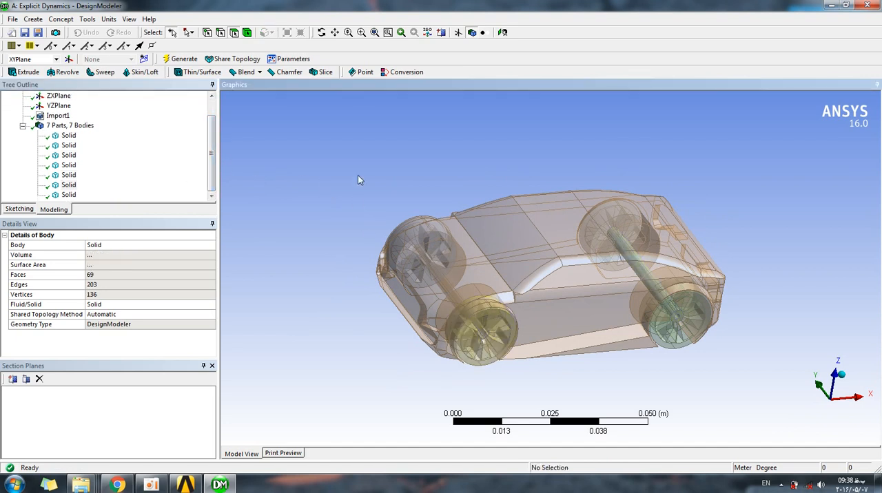
Form a new single part from all seven solid bodies of the imported car.
{"action": "left_click", "coordinate": [69, 135]}
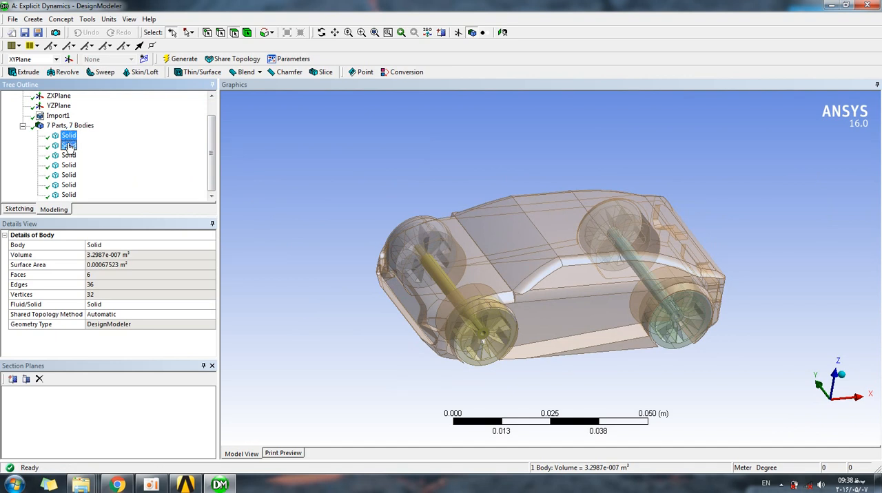
{"action": "left_click", "coordinate": [68, 146], "text": "ctrl"}
{"action": "left_click", "coordinate": [69, 155], "text": "ctrl"}
{"action": "left_click", "coordinate": [69, 165], "text": "ctrl"}
{"action": "left_click", "coordinate": [69, 175], "text": "ctrl"}
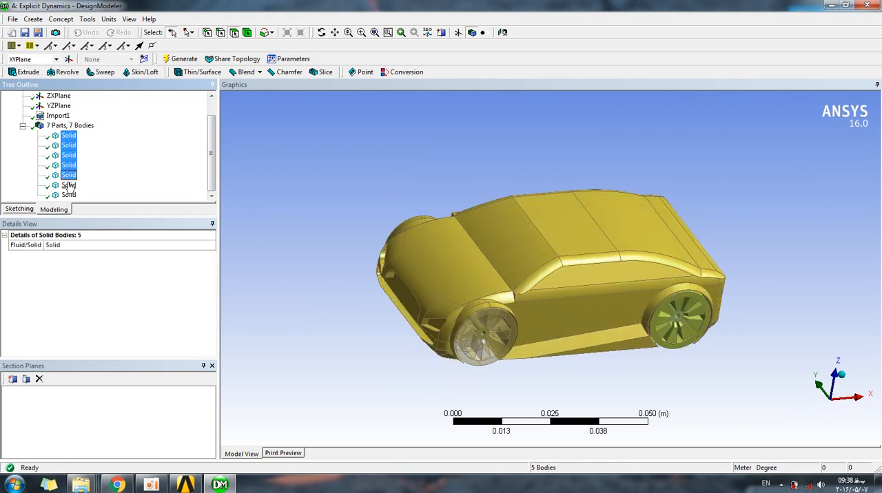
{"action": "left_click", "coordinate": [69, 185], "text": "ctrl"}
{"action": "left_click", "coordinate": [69, 195], "text": "ctrl"}
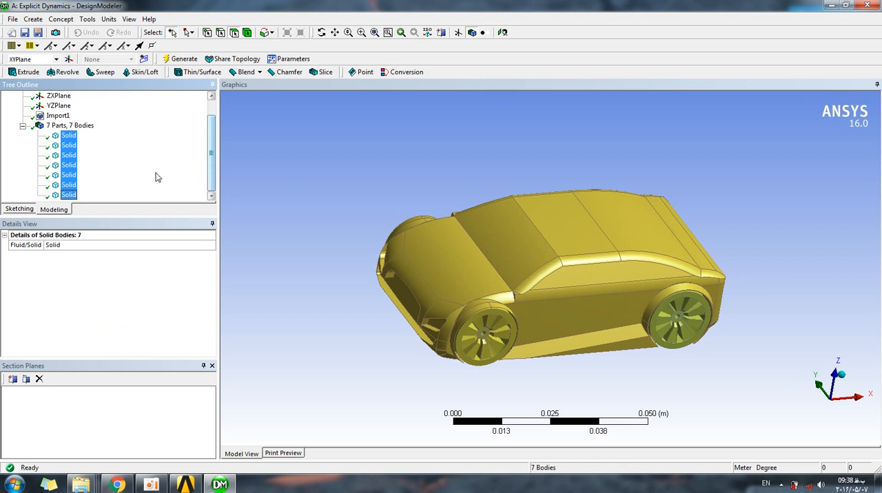
{"action": "right_click", "coordinate": [68, 161]}
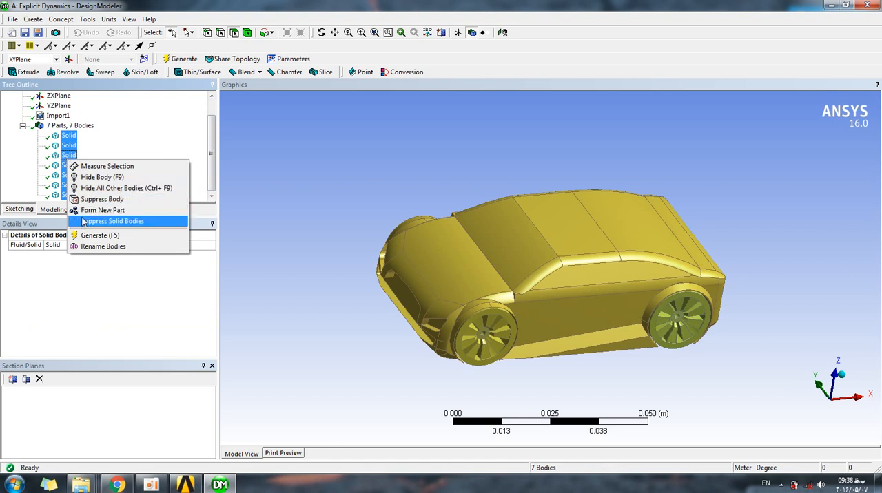
{"action": "left_click", "coordinate": [122, 212]}
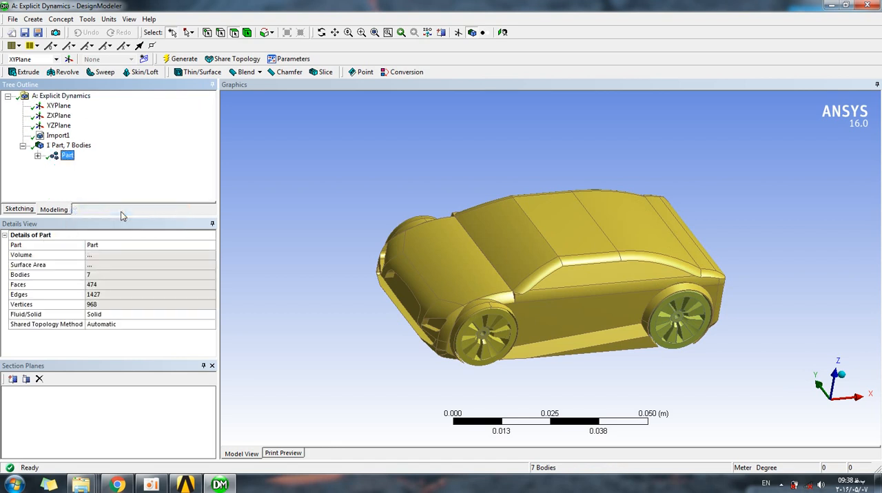
{"action": "left_click", "coordinate": [38, 157]}
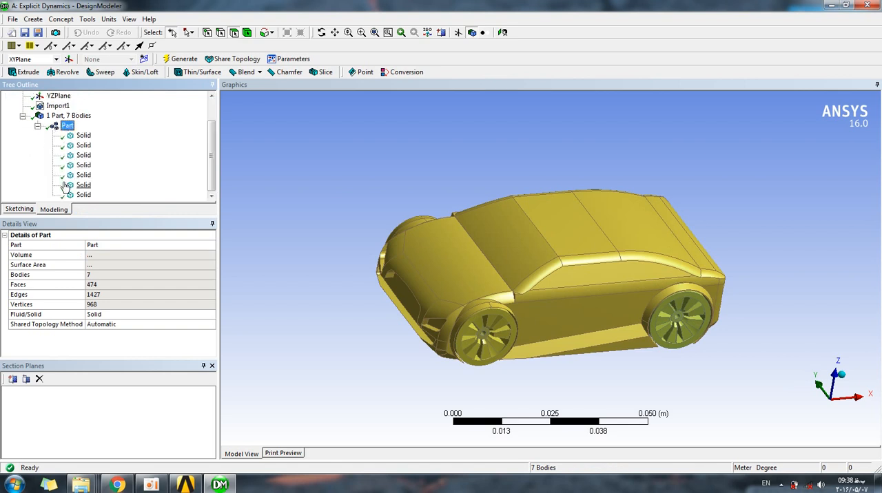
{"action": "left_click", "coordinate": [38, 126]}
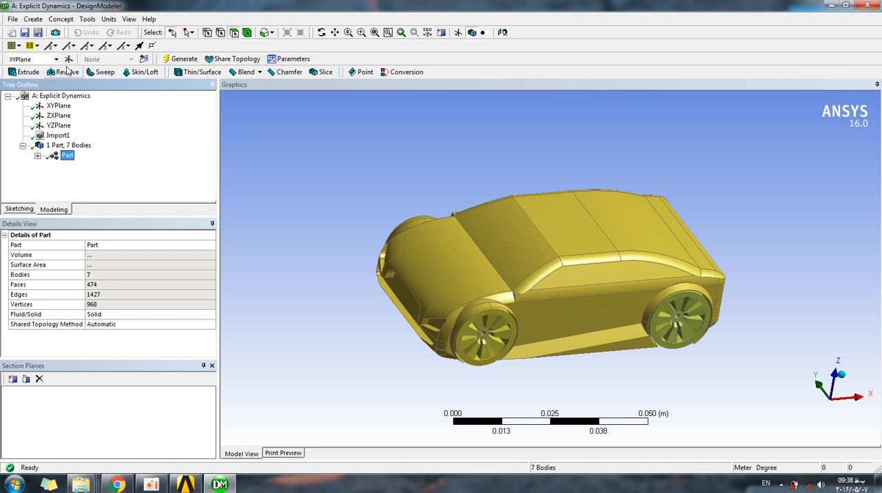
Sketch a rectangle on the XYPlane just ahead of the car's front, with one side on the Y axis.
{"action": "middle_click_drag", "start_coordinate": [373, 132], "coordinate": [359, 152]}
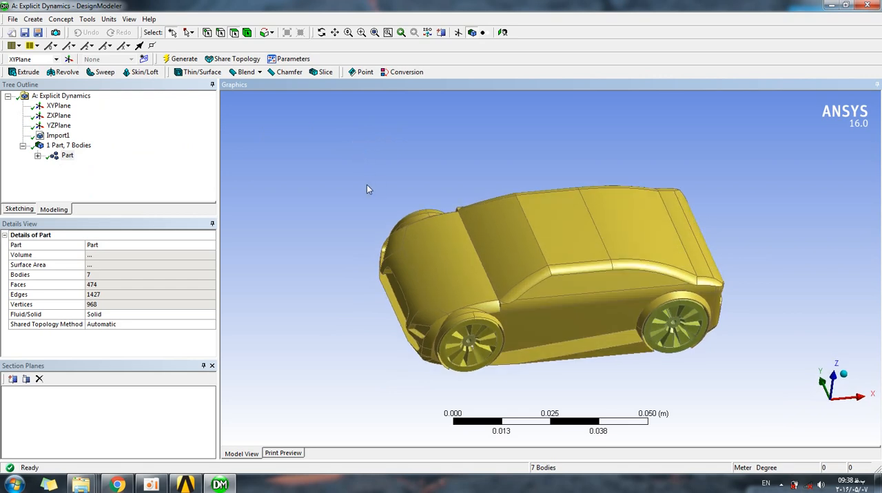
{"action": "left_click", "coordinate": [19, 210]}
{"action": "mouse_move", "coordinate": [418, 181]}
{"action": "middle_mouse_down"}
{"action": "mouse_move", "coordinate": [317, 255]}
{"action": "mouse_move", "coordinate": [345, 233]}
{"action": "middle_mouse_up"}
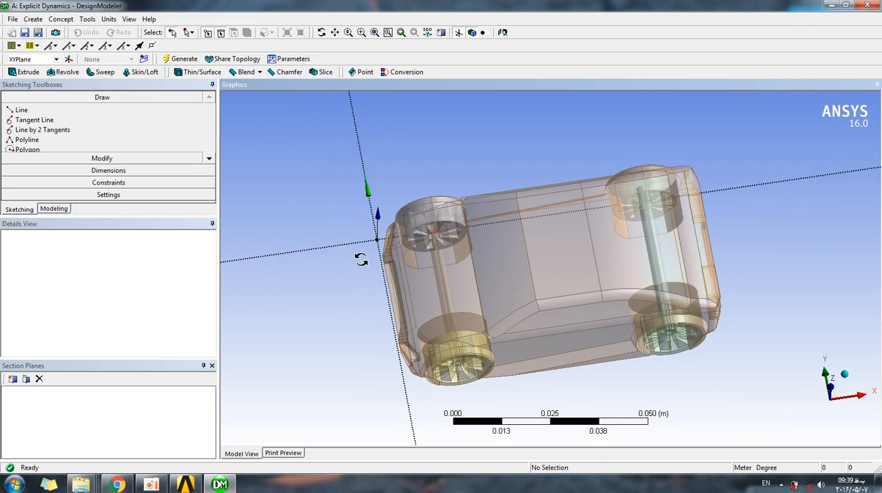
{"action": "middle_click_drag", "start_coordinate": [366, 263], "coordinate": [370, 238]}
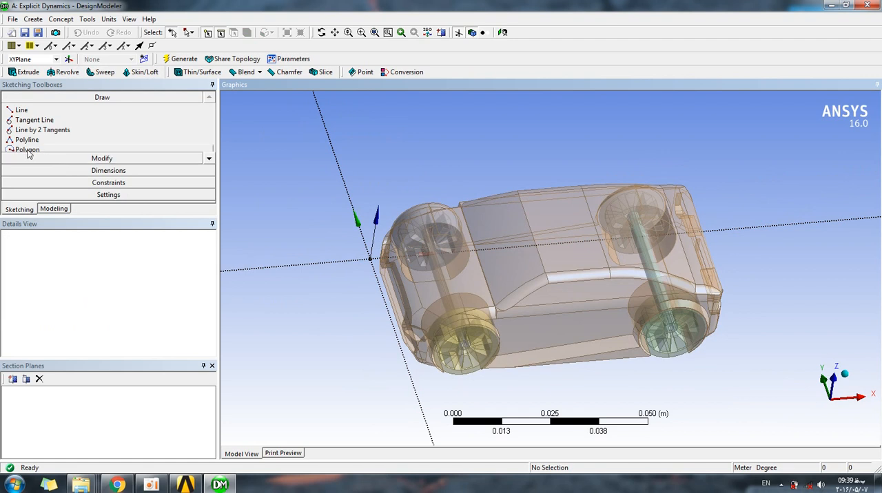
{"action": "left_click", "coordinate": [208, 161]}
{"action": "left_click", "coordinate": [208, 161]}
{"action": "left_click", "coordinate": [208, 160]}
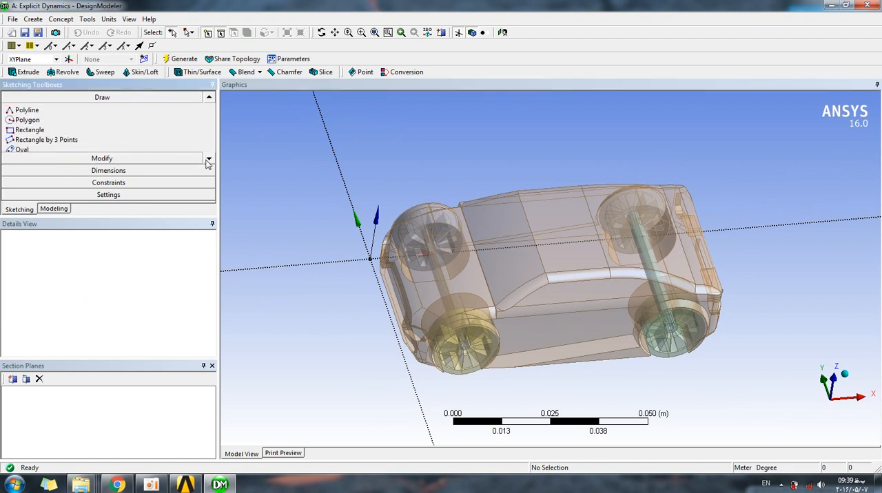
{"action": "left_click", "coordinate": [31, 131]}
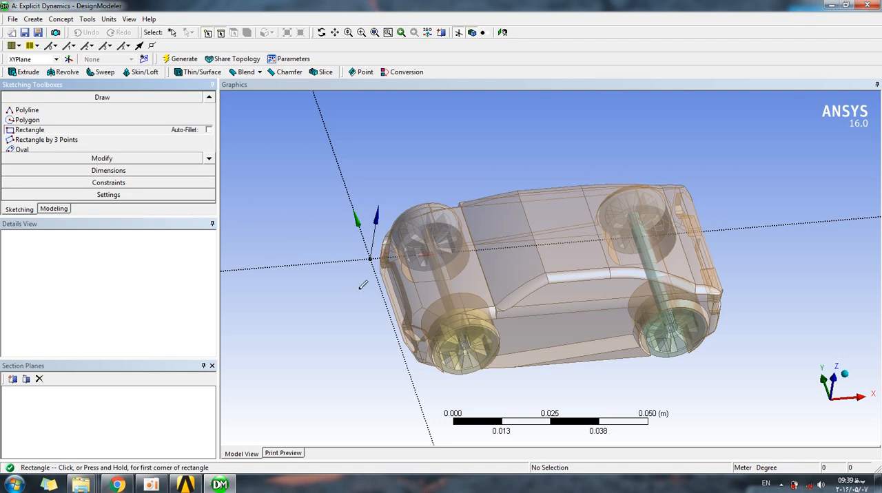
{"action": "left_click_drag", "start_coordinate": [355, 286], "coordinate": [395, 328]}
{"action": "middle_click_drag", "start_coordinate": [331, 264], "coordinate": [335, 266]}
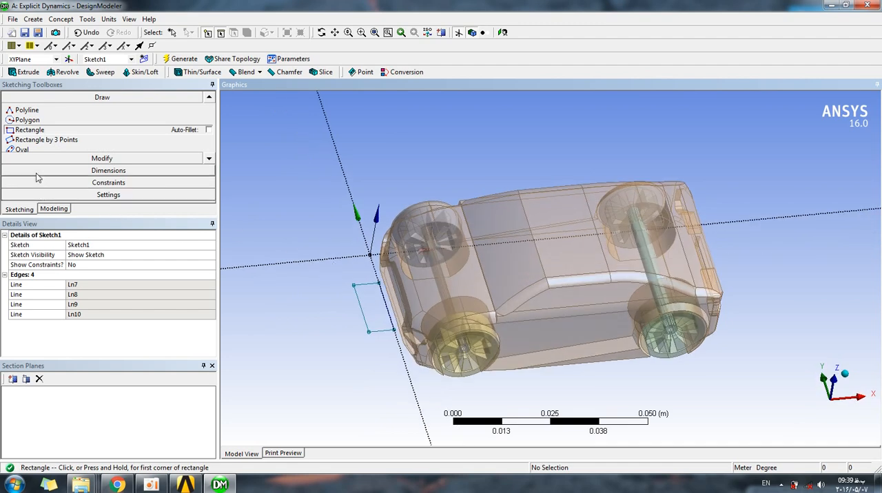
Extrude the rectangle sketch to a fixed depth of 0.05 m as added material, generating the wall body.
{"action": "left_click", "coordinate": [22, 73]}
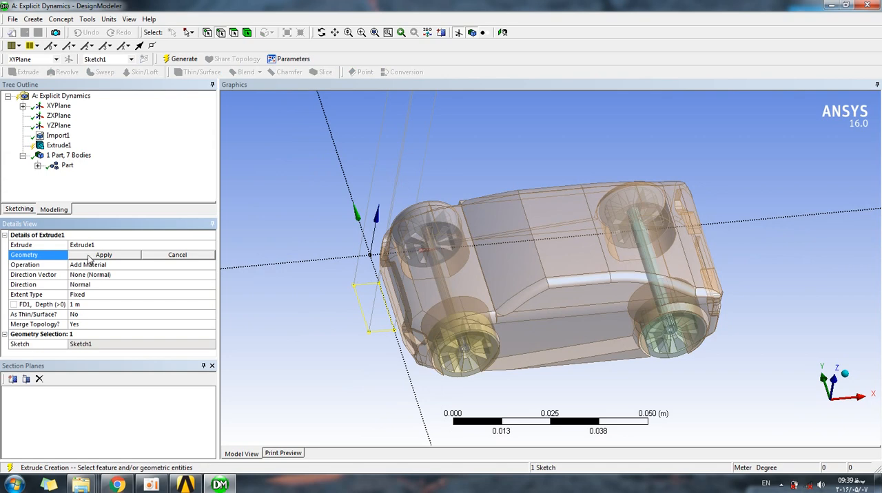
{"action": "middle_click_drag", "start_coordinate": [343, 196], "coordinate": [330, 181]}
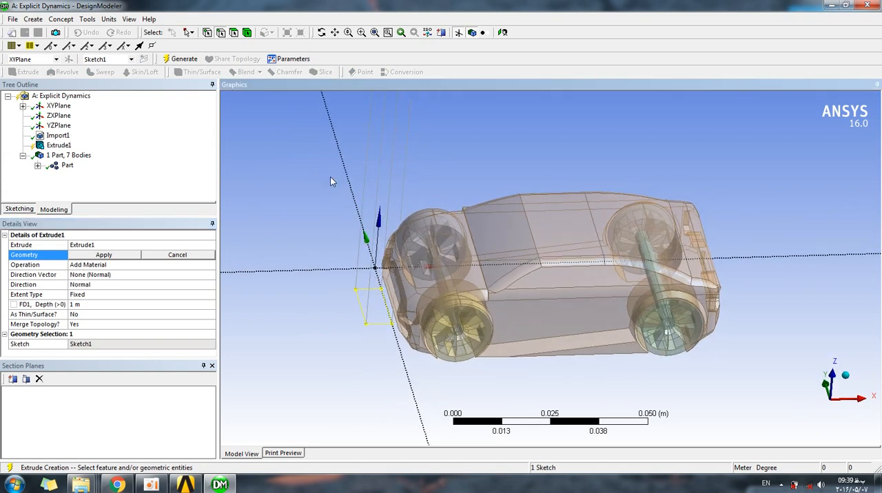
{"action": "left_click", "coordinate": [76, 305]}
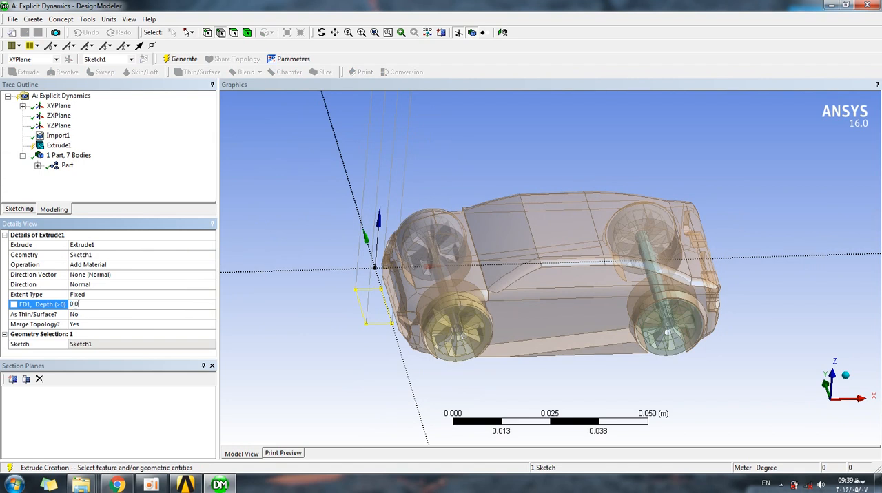
{"action": "key", "text": "Return"}
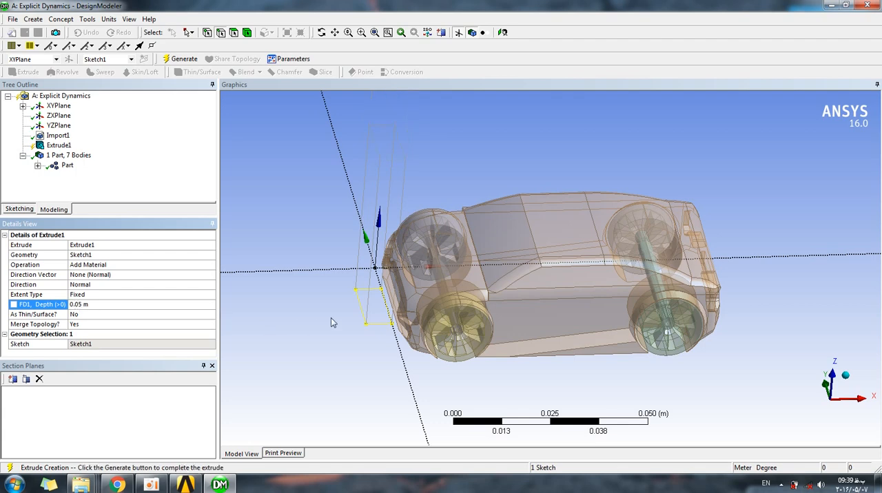
{"action": "left_click", "coordinate": [180, 58]}
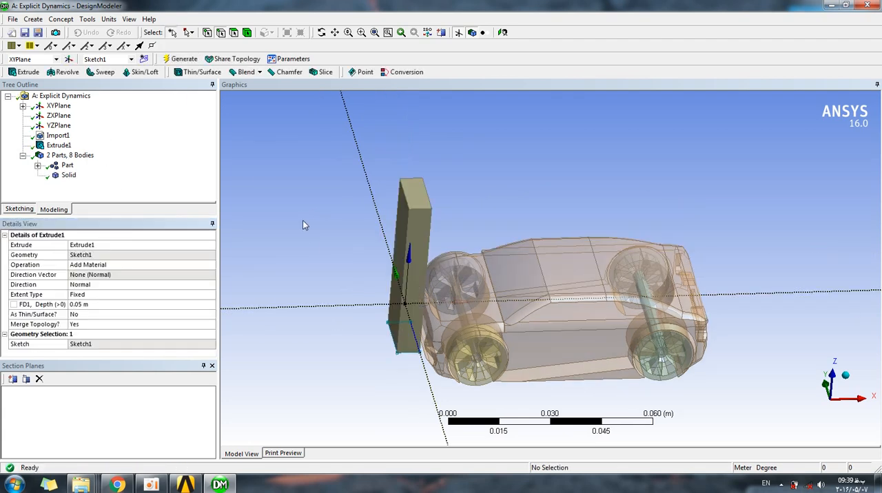
Examine the extruded wall body and its position relative to the front of the car from several angles.
{"action": "middle_click_drag", "start_coordinate": [386, 265], "coordinate": [362, 258]}
{"action": "middle_click_drag", "start_coordinate": [365, 219], "coordinate": [241, 272]}
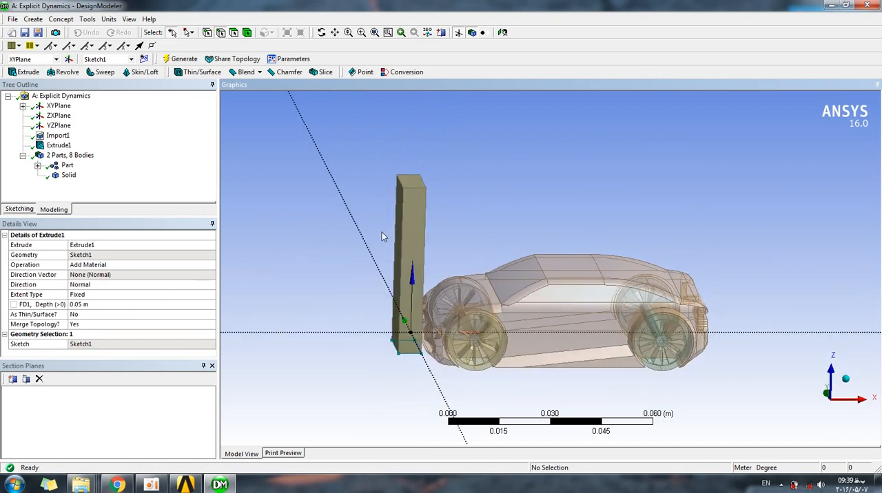
{"action": "mouse_move", "coordinate": [344, 219]}
{"action": "middle_mouse_down"}
{"action": "mouse_move", "coordinate": [359, 227]}
{"action": "mouse_move", "coordinate": [347, 227]}
{"action": "middle_mouse_up"}
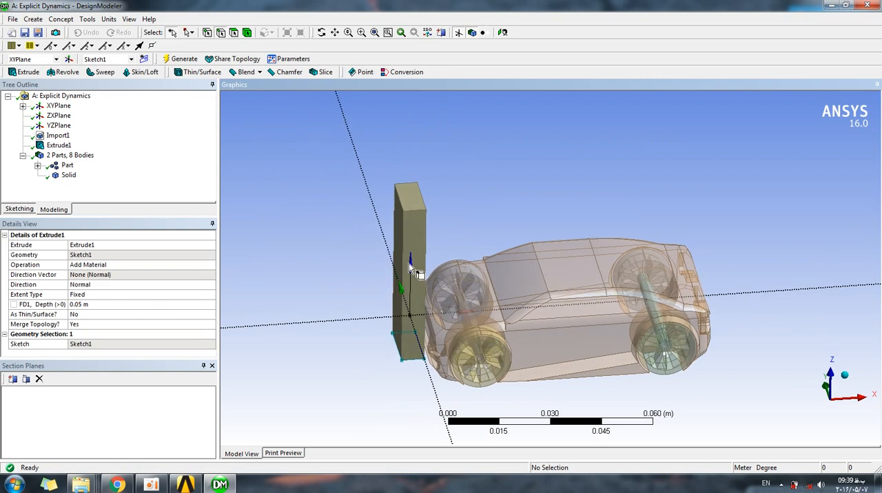
{"action": "left_click", "coordinate": [69, 177]}
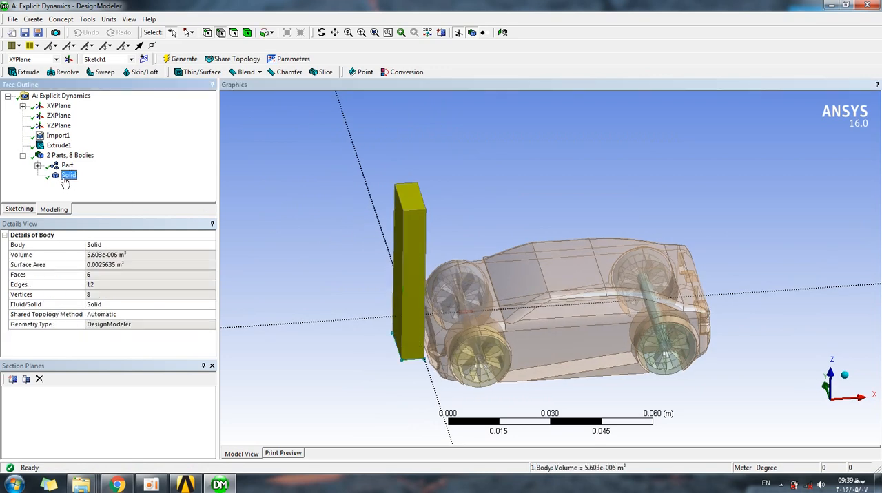
{"action": "middle_click_drag", "start_coordinate": [374, 203], "coordinate": [389, 215]}
{"action": "scroll", "coordinate": [357, 250], "scroll_direction": "up", "scroll_amount": 1}
{"action": "middle_click_drag", "start_coordinate": [371, 174], "coordinate": [386, 173]}
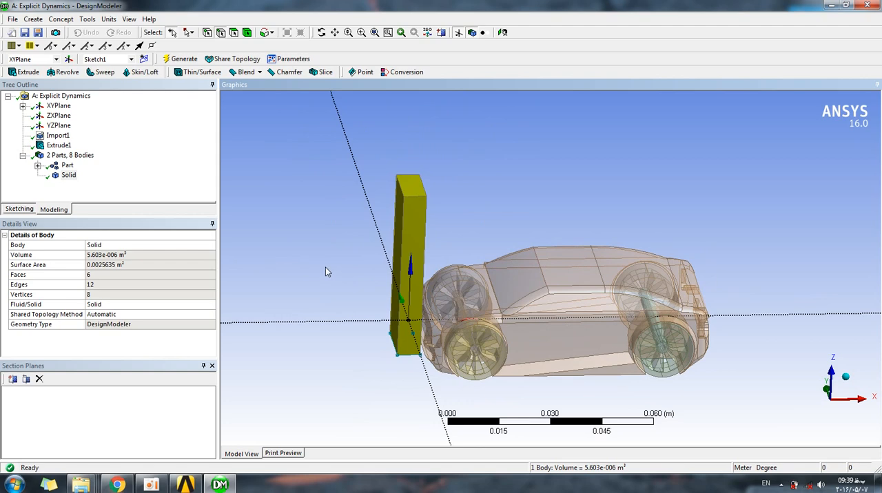
{"action": "middle_click_drag", "start_coordinate": [394, 216], "coordinate": [368, 216]}
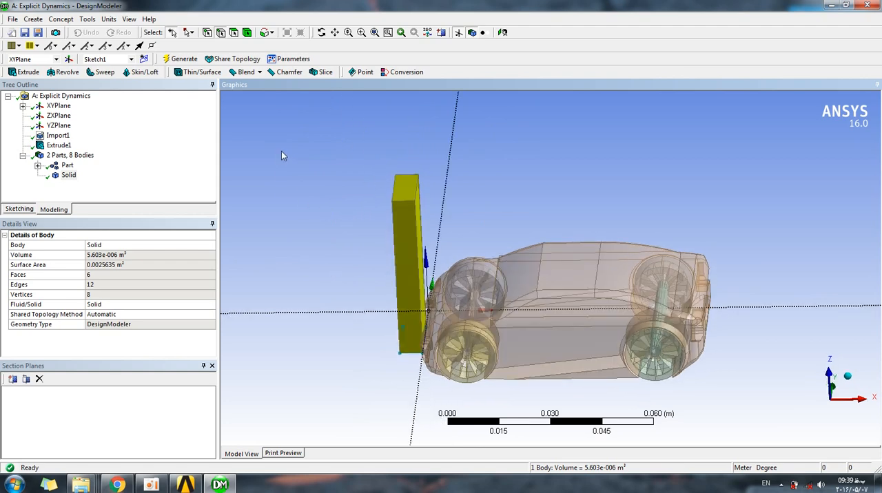
{"action": "left_click", "coordinate": [531, 184]}
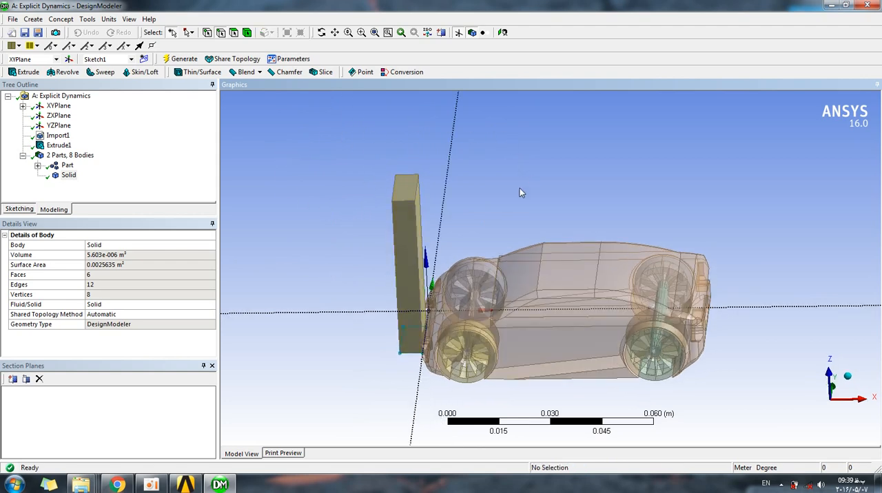
{"action": "left_click_drag", "start_coordinate": [460, 202], "coordinate": [765, 399]}
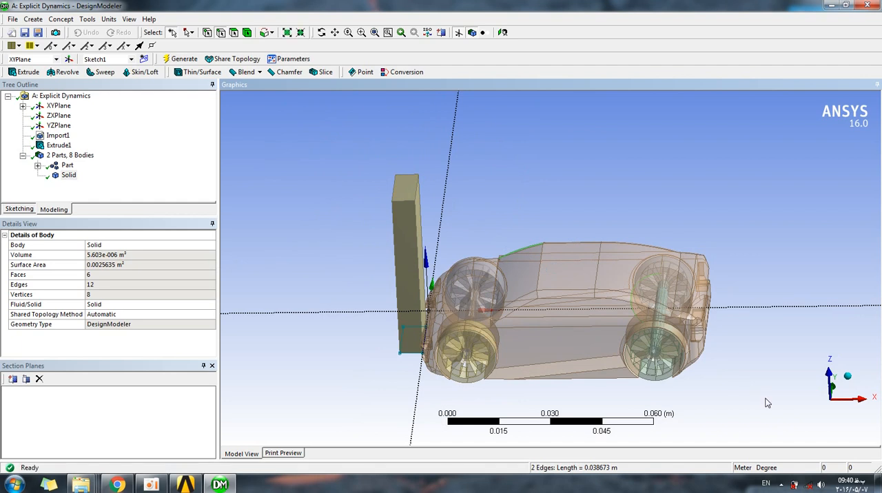
{"action": "left_click", "coordinate": [731, 378]}
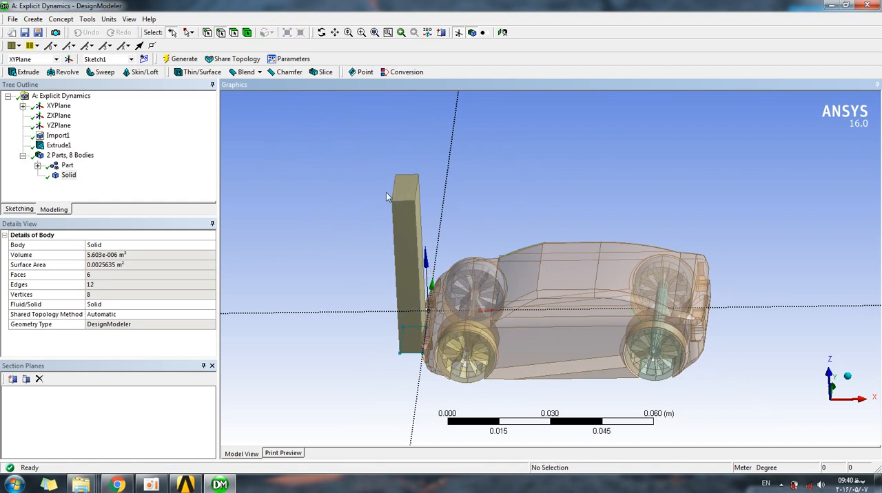
{"action": "middle_click_drag", "start_coordinate": [370, 199], "coordinate": [354, 188]}
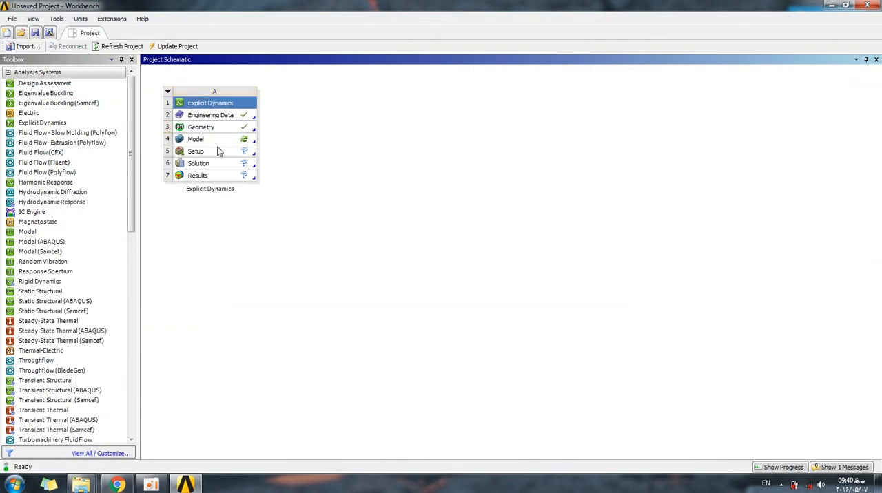
Open the system's Model in Mechanical, assign AL 1100-O to the multi-body car part and list its solids.
{"action": "double_click", "coordinate": [196, 139]}
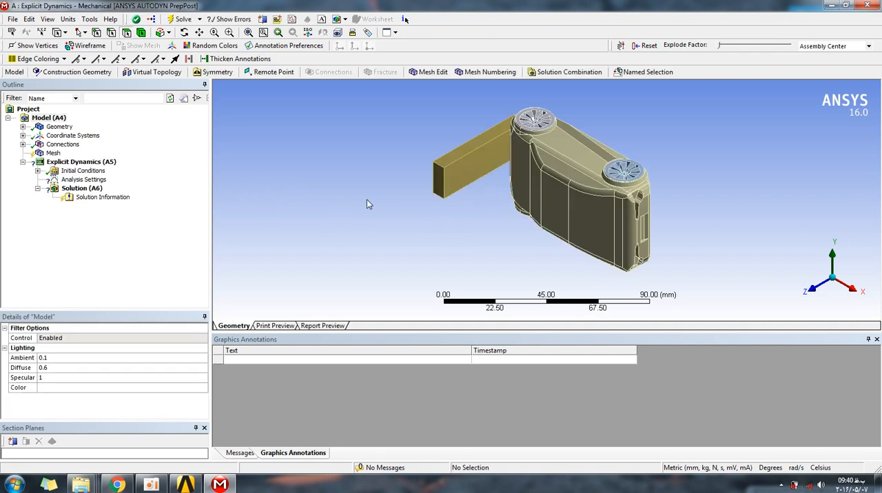
{"action": "middle_click_drag", "start_coordinate": [458, 220], "coordinate": [537, 141]}
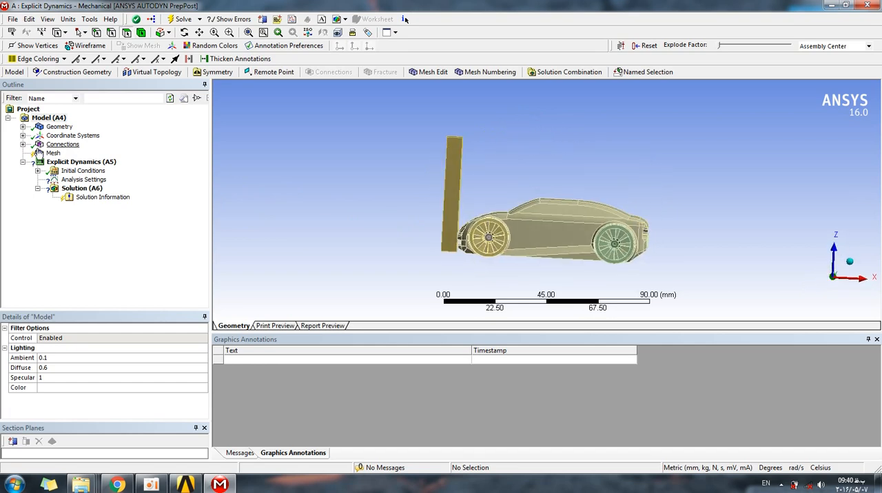
{"action": "left_click", "coordinate": [23, 126]}
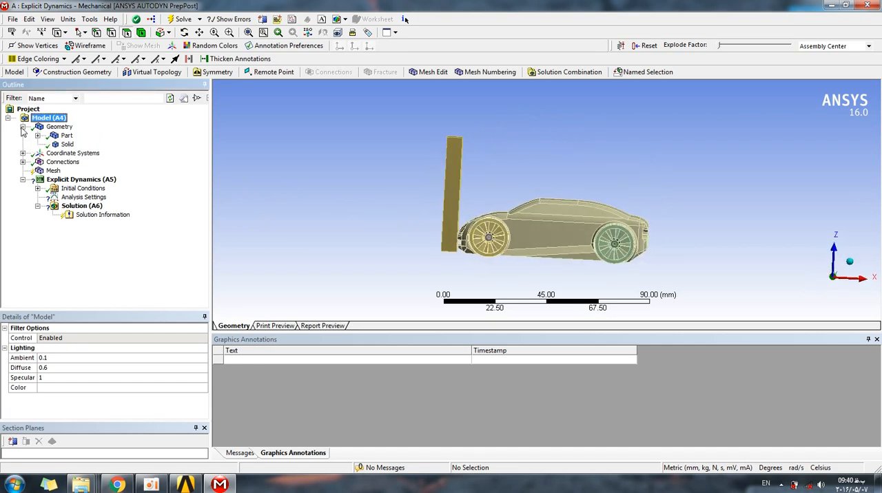
{"action": "left_click", "coordinate": [66, 136]}
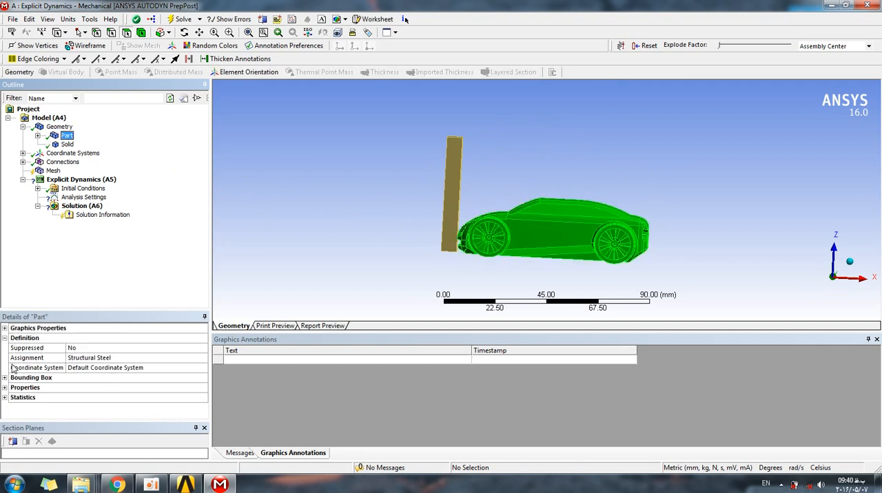
{"action": "left_click", "coordinate": [151, 364]}
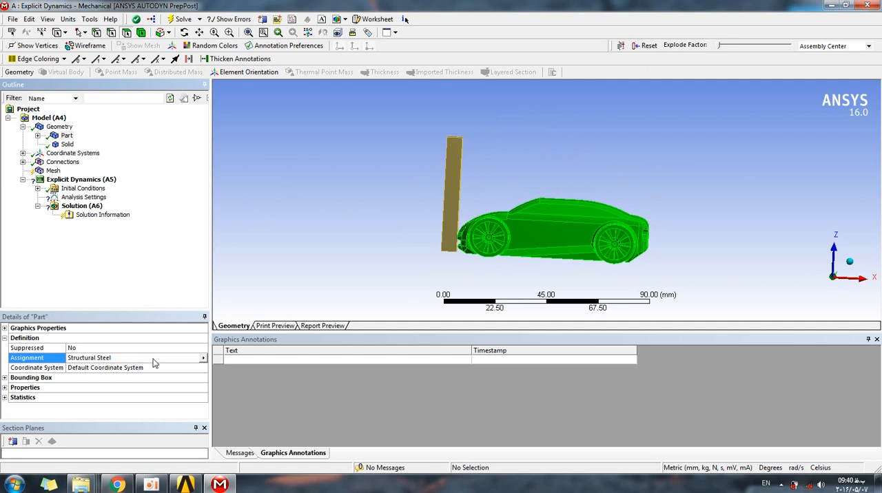
{"action": "left_click", "coordinate": [203, 359]}
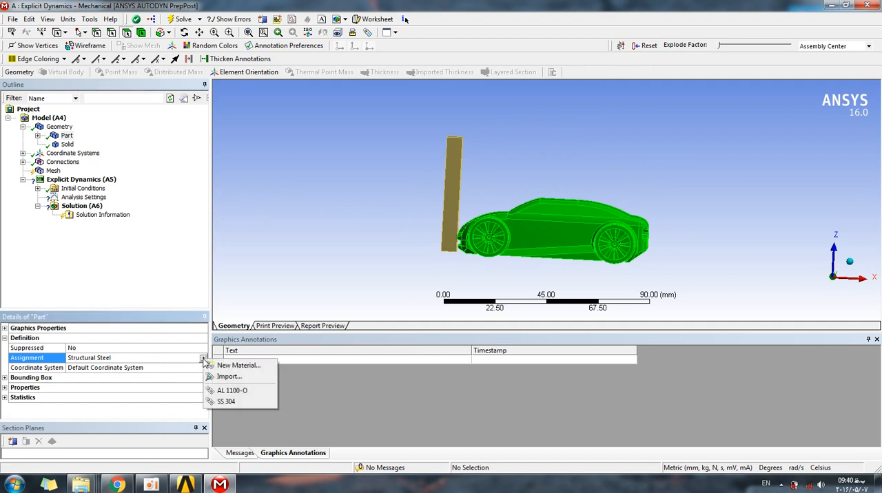
{"action": "left_click", "coordinate": [250, 393]}
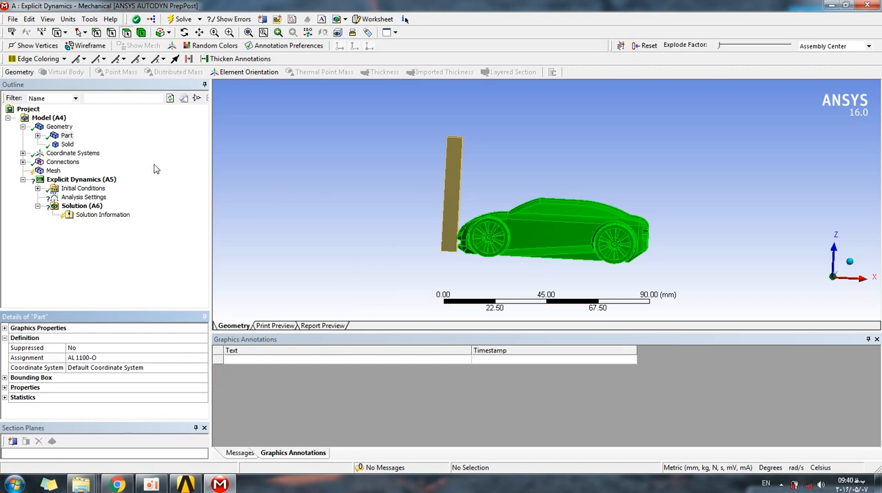
{"action": "left_click", "coordinate": [38, 136]}
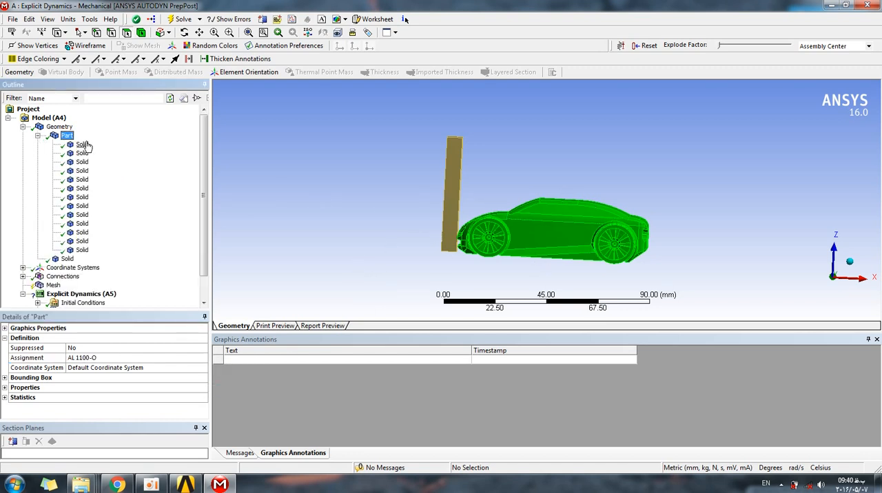
Check the material assignment of the individual solids inside the multi-body car part.
{"action": "left_click", "coordinate": [83, 145]}
{"action": "left_click", "coordinate": [82, 153]}
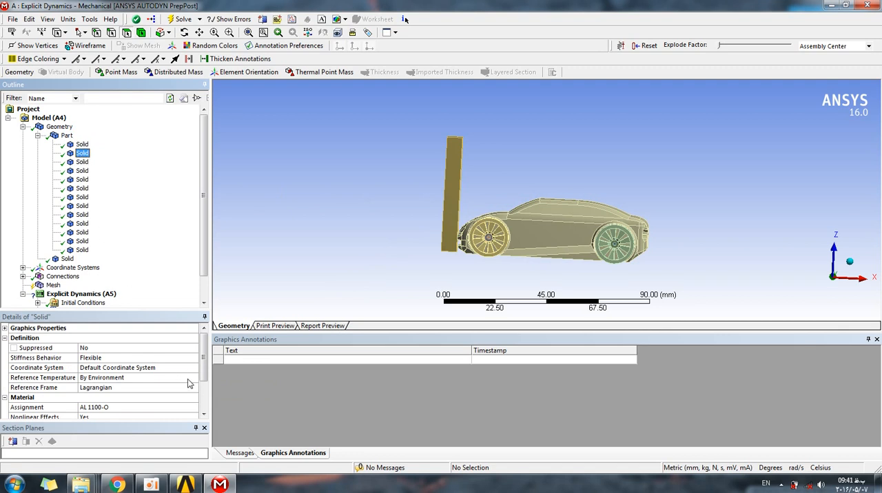
{"action": "left_click", "coordinate": [193, 407]}
{"action": "left_click", "coordinate": [195, 407]}
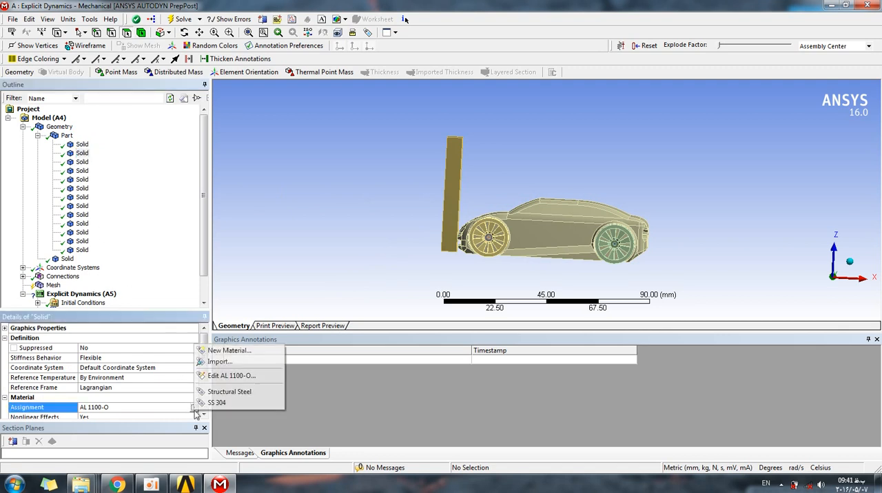
{"action": "left_click", "coordinate": [107, 187]}
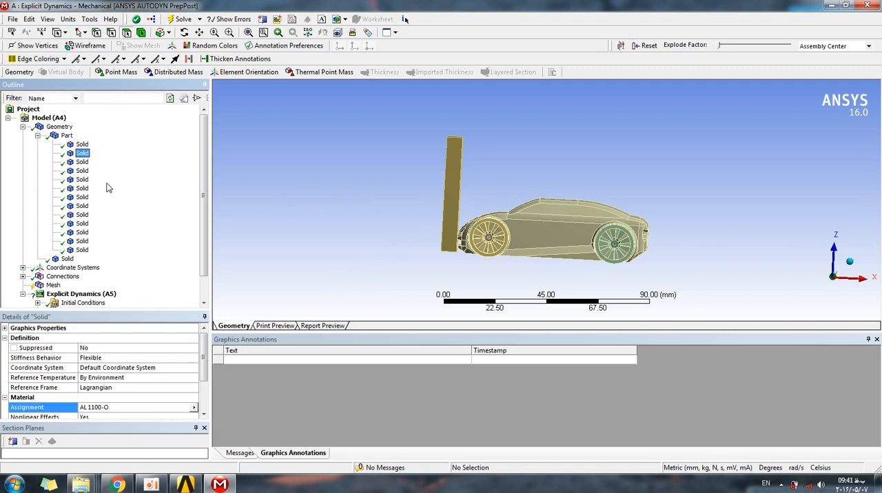
Assign the material SS 304 to the separate wall solid.
{"action": "left_click", "coordinate": [38, 136]}
{"action": "left_click", "coordinate": [69, 145]}
{"action": "middle_click_drag", "start_coordinate": [378, 152], "coordinate": [407, 183]}
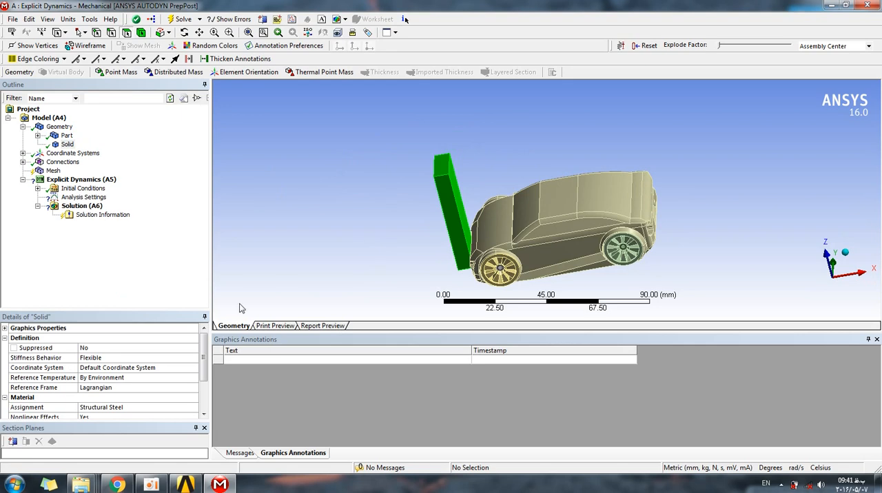
{"action": "left_click", "coordinate": [194, 408]}
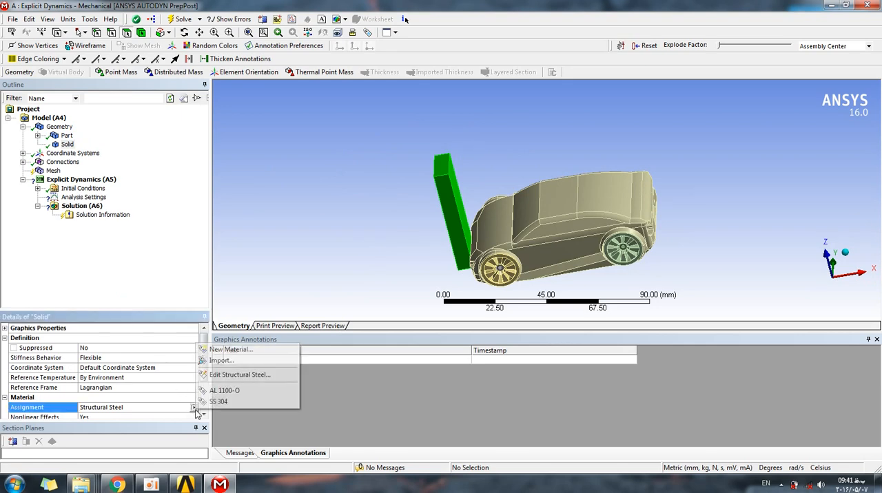
{"action": "left_click", "coordinate": [255, 406]}
{"action": "middle_click_drag", "start_coordinate": [374, 216], "coordinate": [392, 187]}
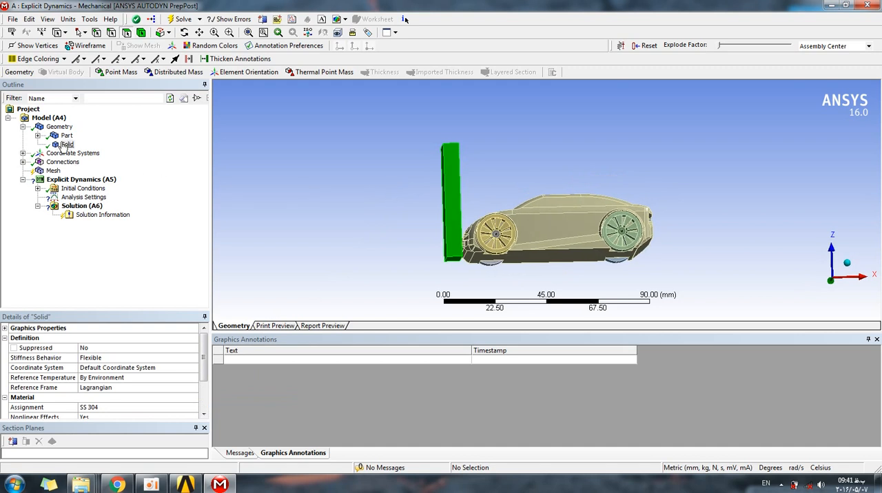
{"action": "middle_click_drag", "start_coordinate": [500, 194], "coordinate": [473, 208]}
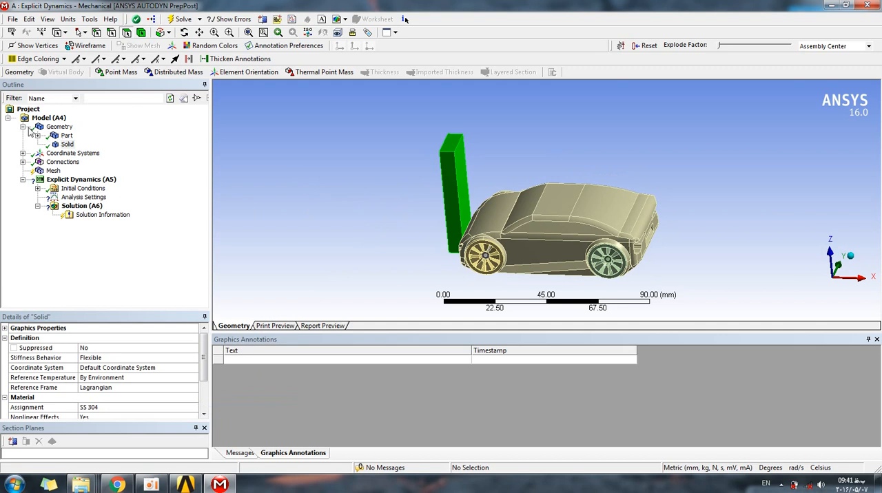
Examine the global coordinate system's origin and axes relative to the wall and the front of the car.
{"action": "left_click", "coordinate": [68, 153]}
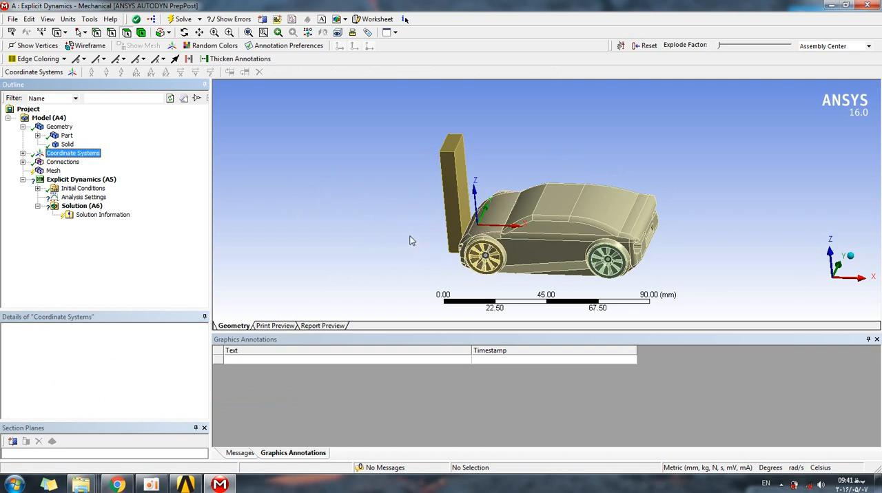
{"action": "left_click", "coordinate": [23, 152]}
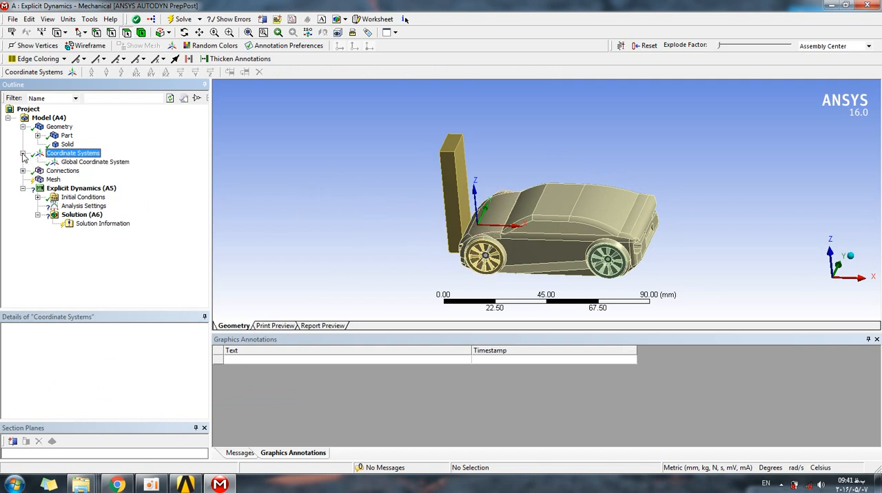
{"action": "left_click", "coordinate": [23, 153]}
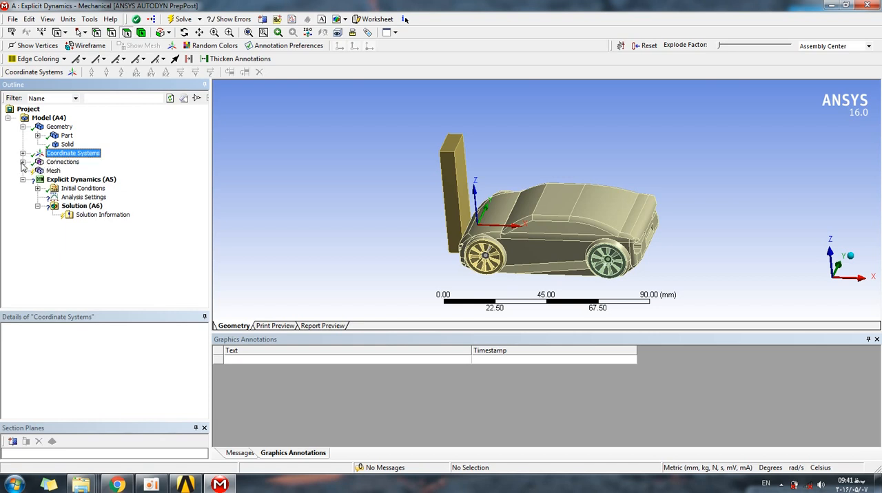
{"action": "left_click", "coordinate": [23, 162]}
{"action": "middle_click_drag", "start_coordinate": [405, 221], "coordinate": [427, 218]}
{"action": "scroll", "coordinate": [487, 215], "scroll_direction": "down", "scroll_amount": 4}
{"action": "scroll", "coordinate": [454, 227], "scroll_direction": "up", "scroll_amount": 8}
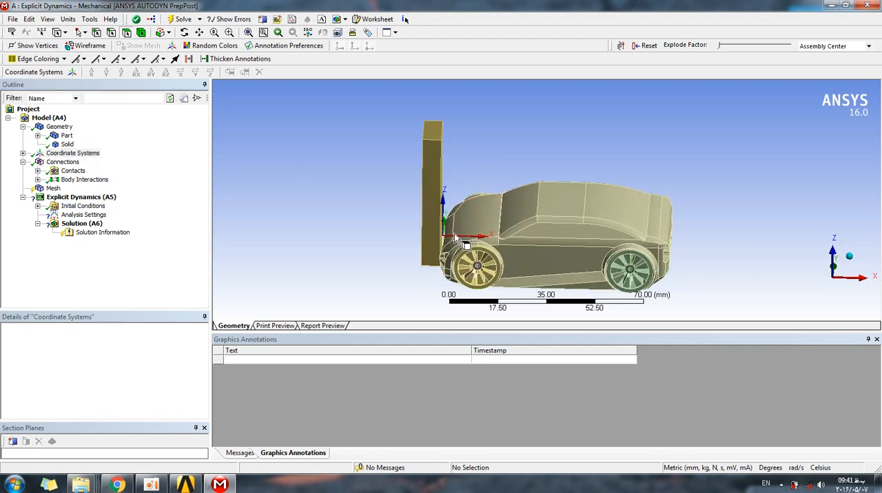
{"action": "left_click", "coordinate": [337, 285]}
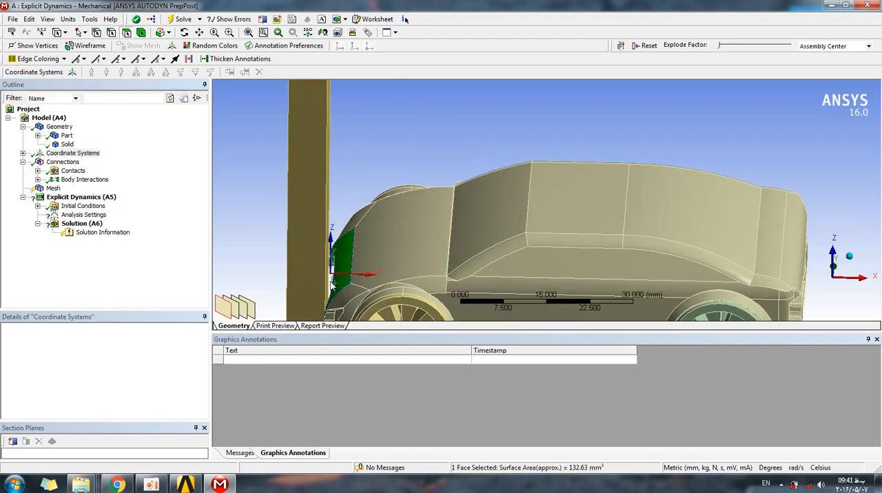
{"action": "middle_click_drag", "start_coordinate": [324, 259], "coordinate": [306, 255]}
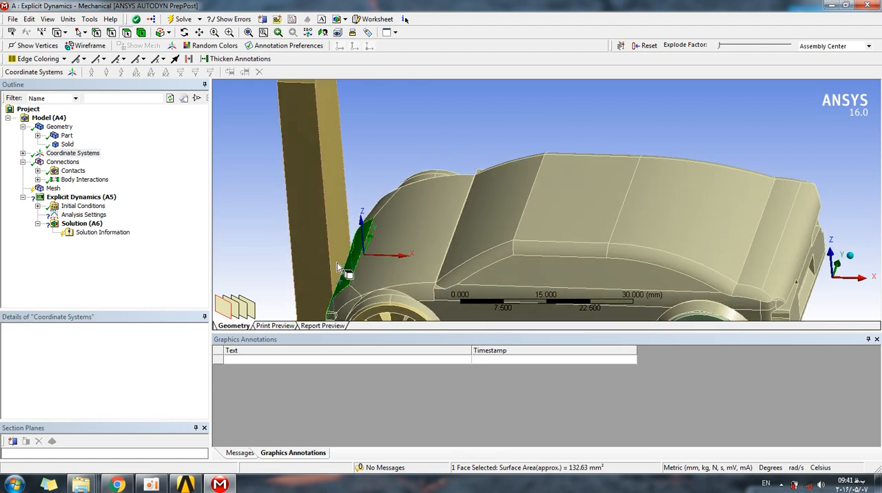
{"action": "left_click", "coordinate": [337, 262]}
{"action": "scroll", "coordinate": [265, 267], "scroll_direction": "down", "scroll_amount": 3}
{"action": "left_click", "coordinate": [345, 260]}
{"action": "middle_click_drag", "start_coordinate": [345, 262], "coordinate": [369, 244]}
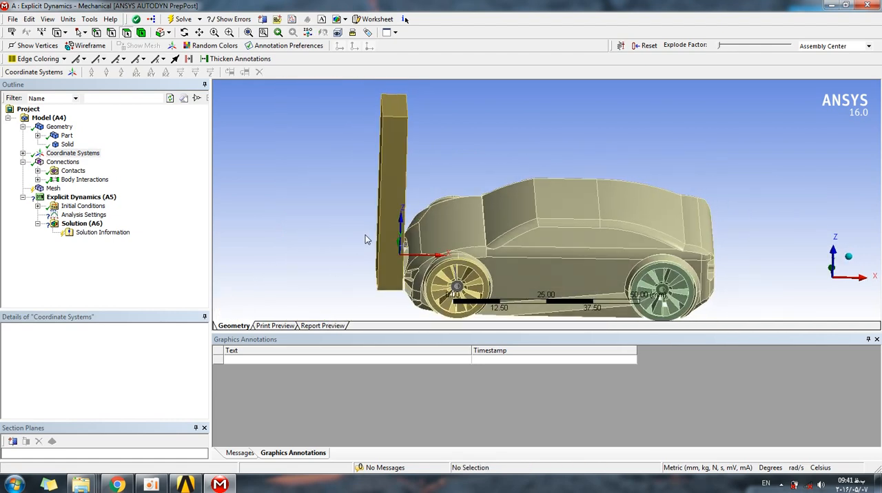
{"action": "middle_click_drag", "start_coordinate": [365, 239], "coordinate": [348, 229]}
Review the contact and target faces of Contact Region and Contact Region 2 in the body views.
{"action": "left_click", "coordinate": [38, 171]}
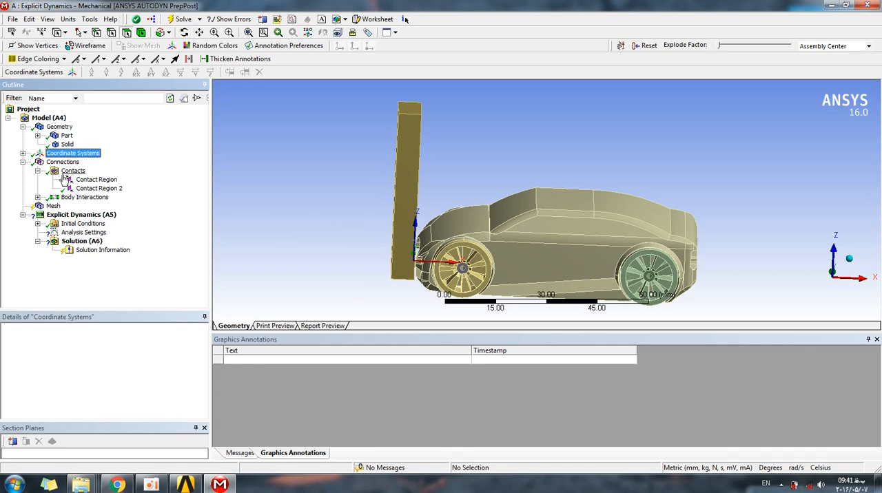
{"action": "left_click", "coordinate": [80, 180]}
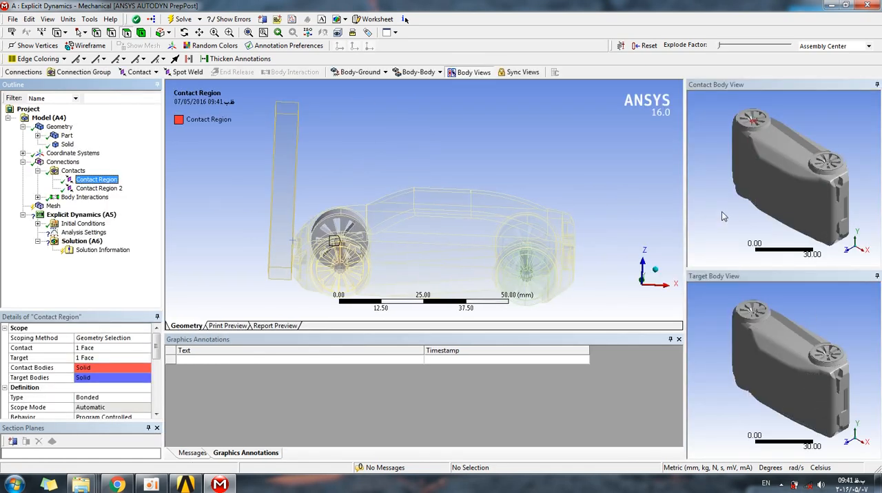
{"action": "middle_click_drag", "start_coordinate": [733, 174], "coordinate": [780, 128]}
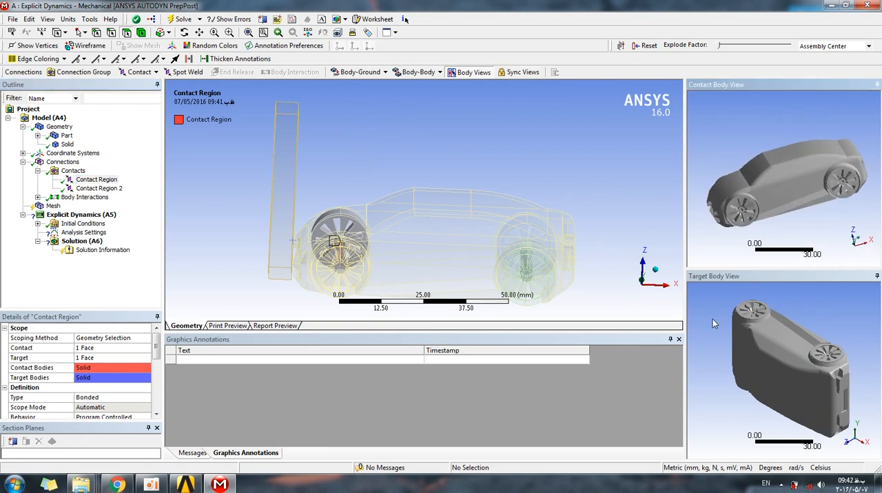
{"action": "middle_click_drag", "start_coordinate": [723, 310], "coordinate": [744, 298]}
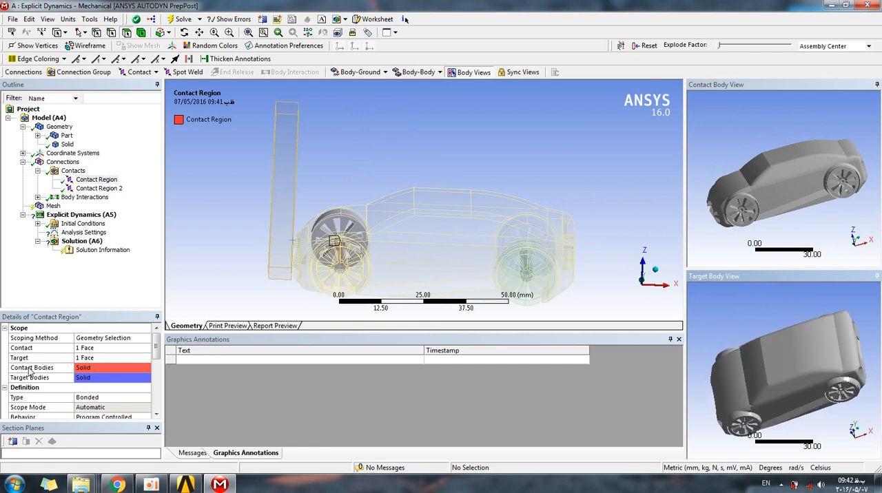
{"action": "left_click", "coordinate": [88, 190]}
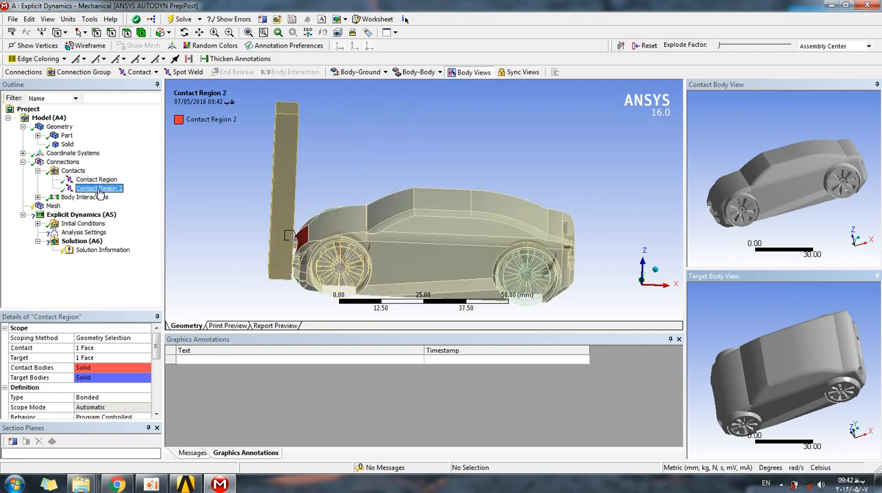
{"action": "middle_click_drag", "start_coordinate": [338, 197], "coordinate": [334, 169]}
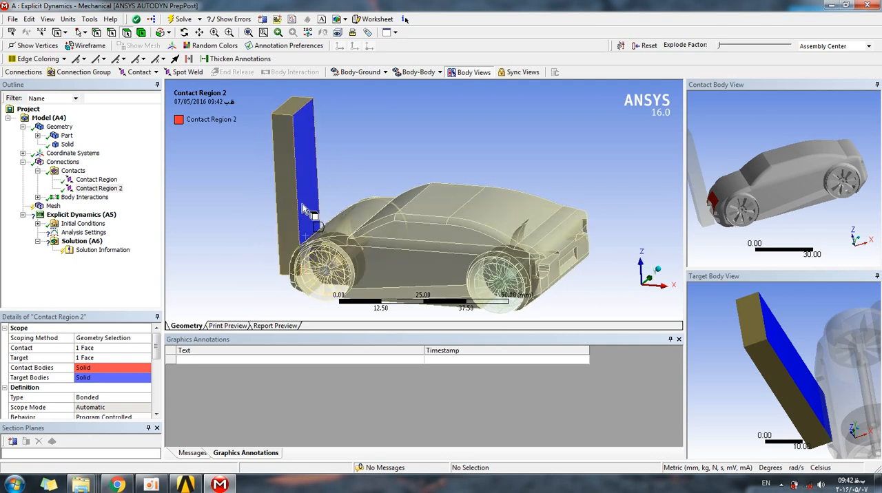
{"action": "mouse_move", "coordinate": [212, 199]}
{"action": "middle_mouse_down"}
{"action": "mouse_move", "coordinate": [243, 191]}
{"action": "mouse_move", "coordinate": [217, 192]}
{"action": "middle_mouse_up"}
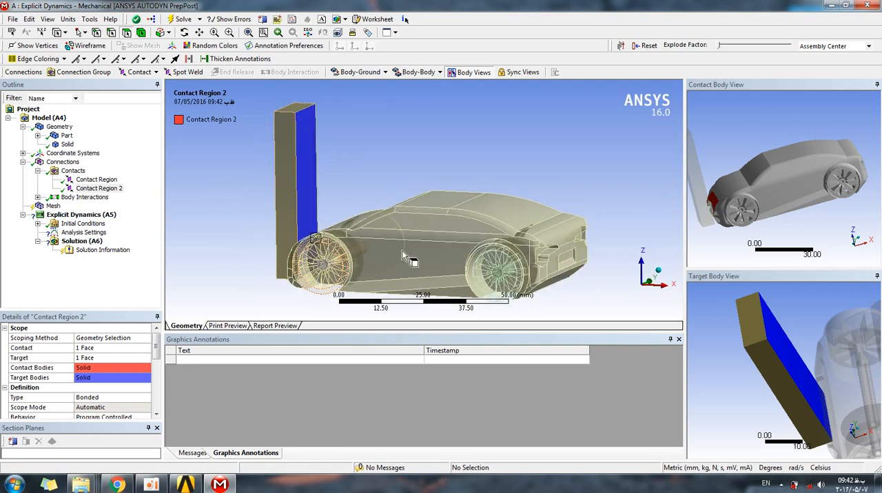
{"action": "middle_click_drag", "start_coordinate": [748, 186], "coordinate": [737, 124]}
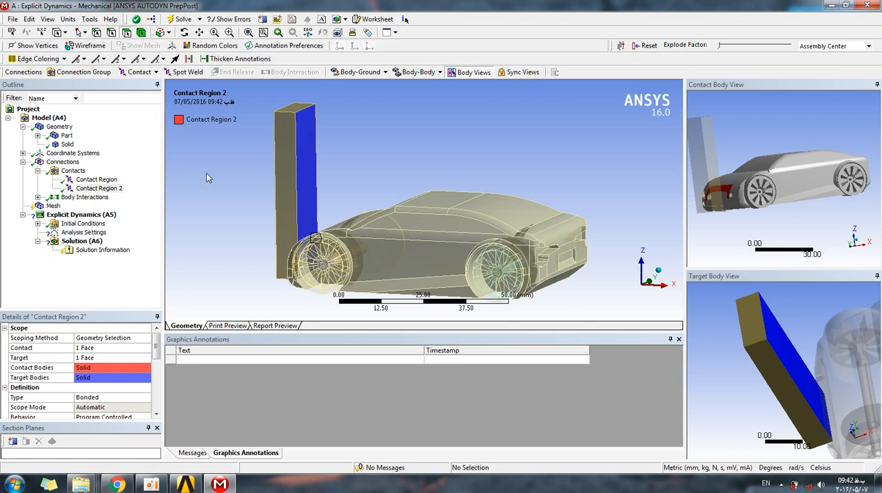
{"action": "middle_click_drag", "start_coordinate": [213, 176], "coordinate": [221, 187]}
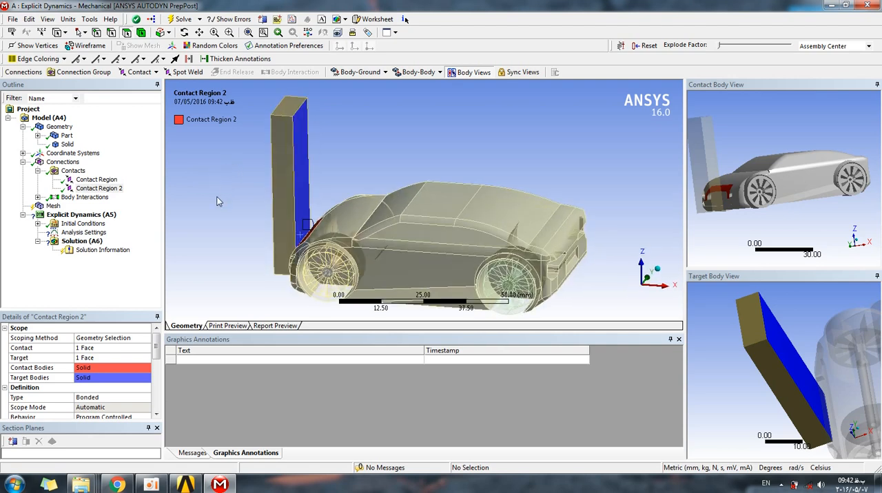
Generate the mesh for the car and the wall with the default mesh settings.
{"action": "left_click", "coordinate": [38, 172]}
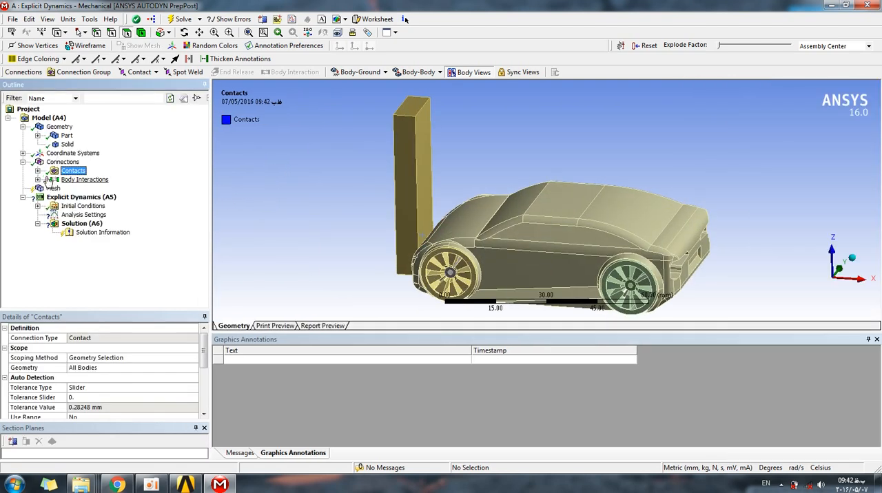
{"action": "left_click", "coordinate": [49, 189]}
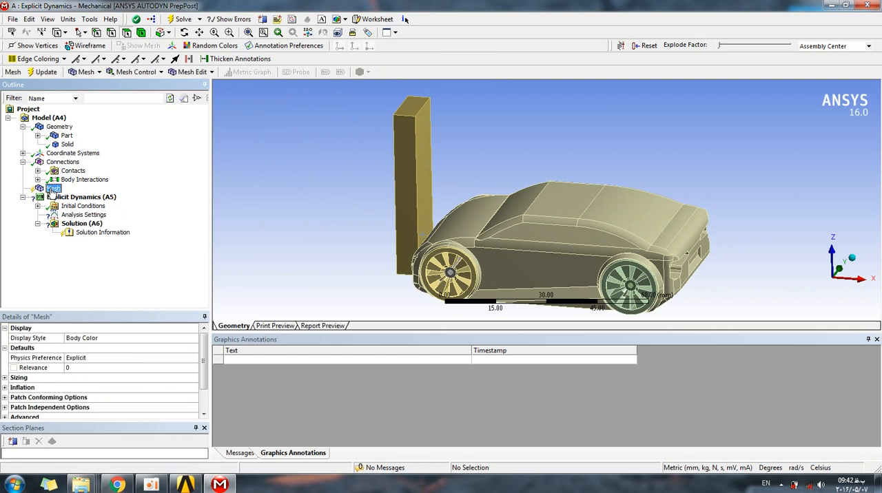
{"action": "right_click", "coordinate": [52, 192]}
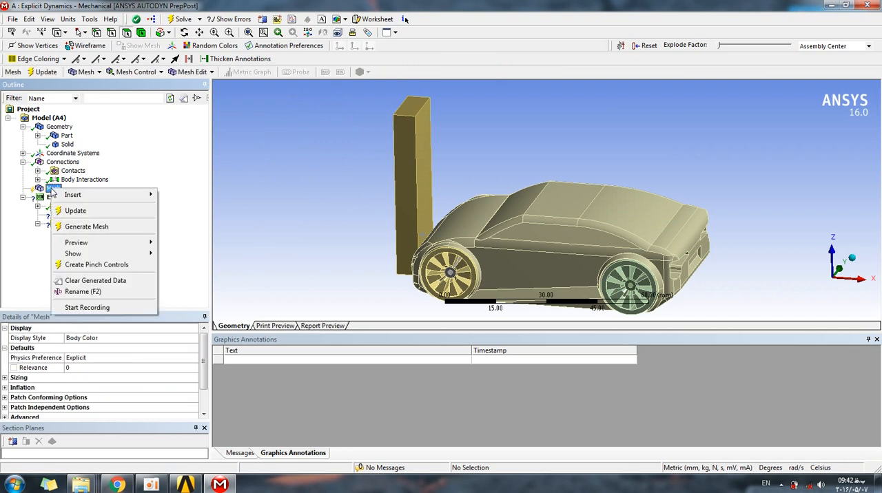
{"action": "left_click", "coordinate": [85, 228]}
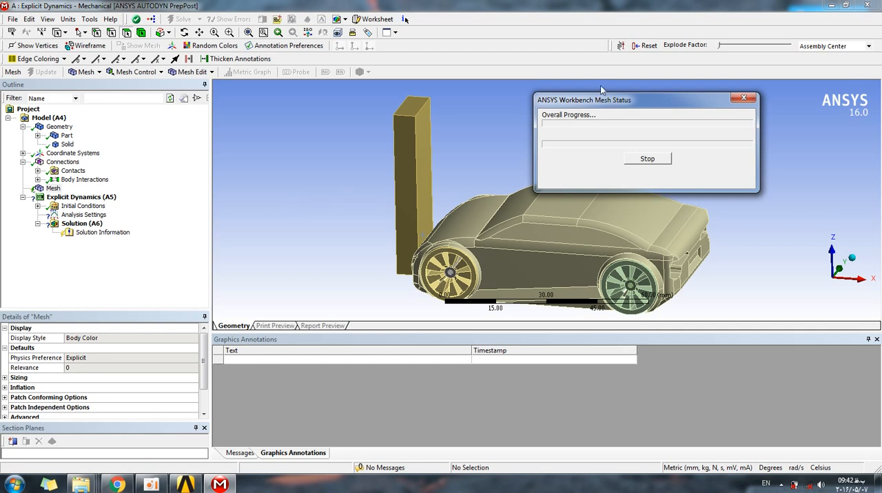
{"action": "left_click_drag", "start_coordinate": [618, 100], "coordinate": [689, 94]}
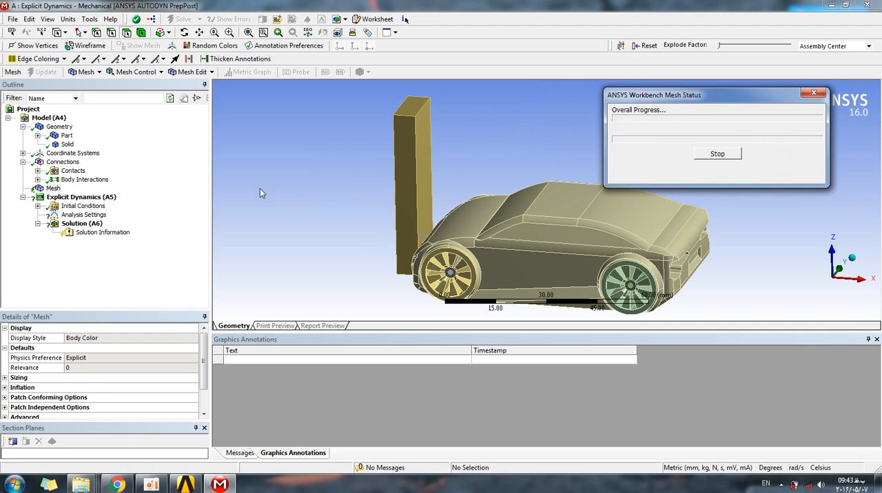
{"action": "mouse_move", "coordinate": [219, 485]}
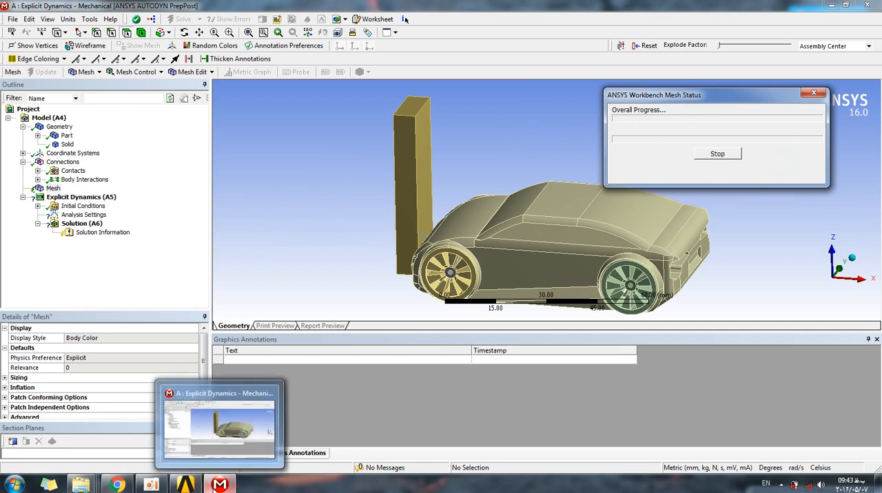
{"action": "left_click_drag", "start_coordinate": [703, 95], "coordinate": [714, 86]}
{"action": "left_click", "coordinate": [151, 485]}
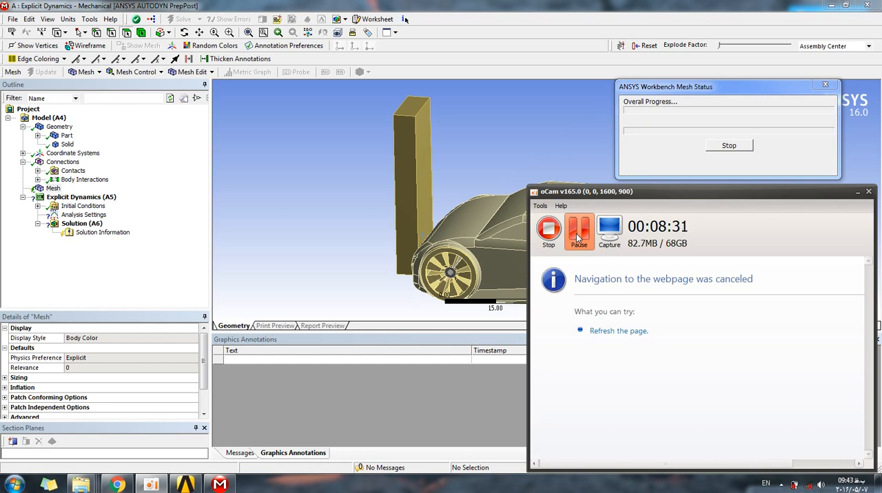
{"action": "left_click", "coordinate": [576, 235]}
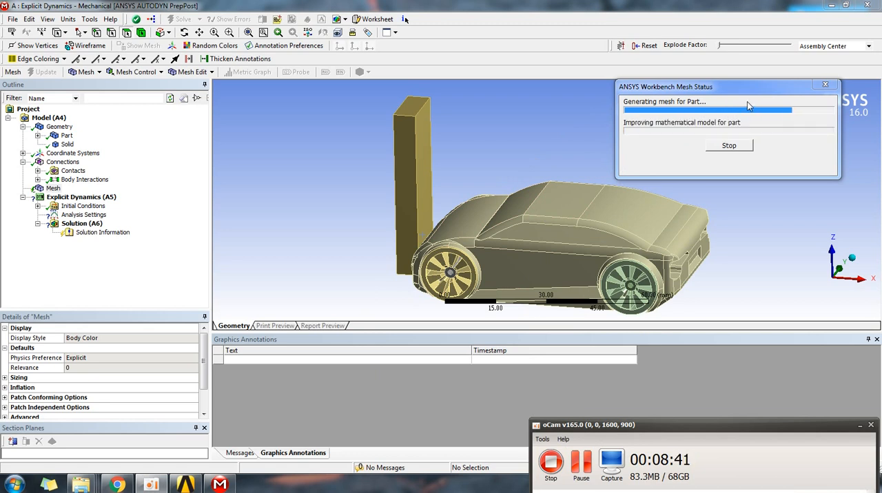
{"action": "left_click_drag", "start_coordinate": [741, 91], "coordinate": [773, 96]}
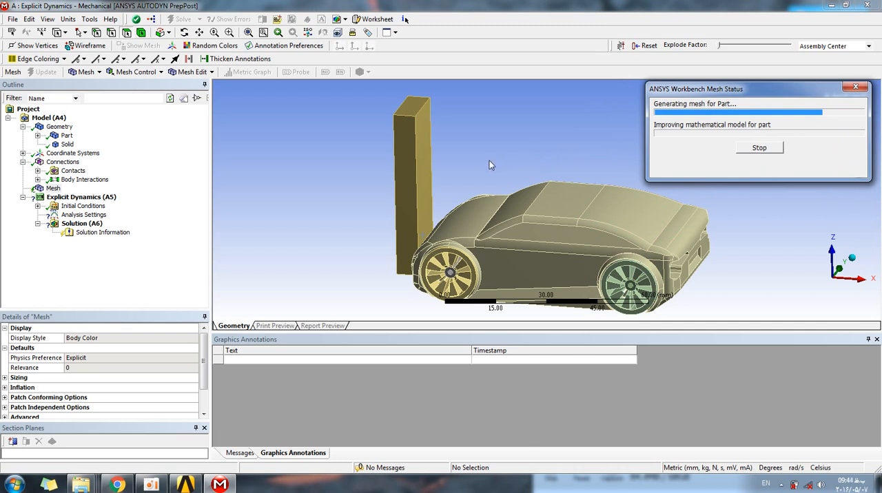
{"action": "left_click", "coordinate": [158, 487]}
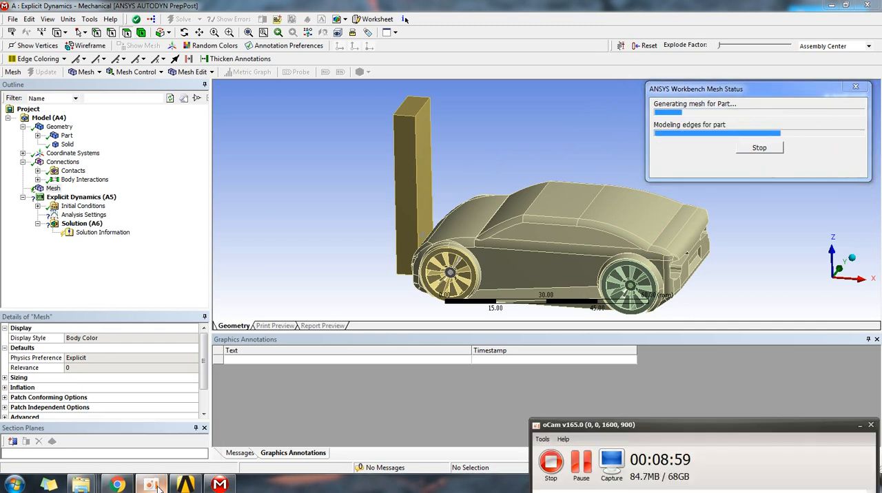
{"action": "left_click", "coordinate": [583, 463]}
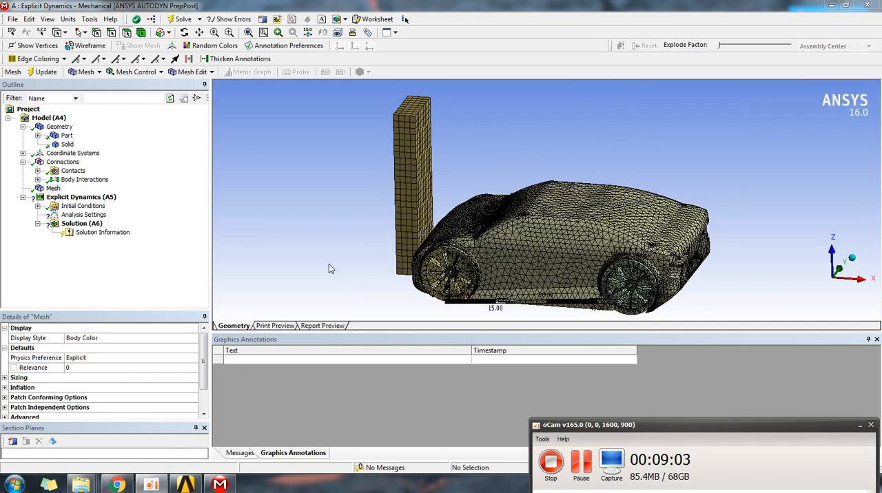
Inspect the generated mesh on the car and the wall from several angles.
{"action": "middle_click_drag", "start_coordinate": [352, 224], "coordinate": [496, 215]}
{"action": "scroll", "coordinate": [492, 210], "scroll_direction": "up", "scroll_amount": 4}
{"action": "scroll", "coordinate": [419, 219], "scroll_direction": "down", "scroll_amount": 7}
{"action": "middle_click_drag", "start_coordinate": [359, 199], "coordinate": [410, 207]}
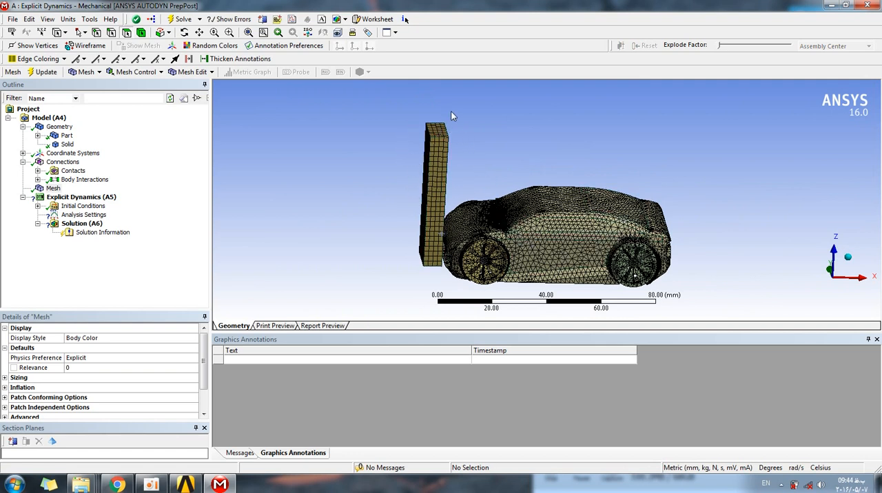
Examine the mesh density on the car's hood, windshield and roof up close.
{"action": "middle_click_drag", "start_coordinate": [389, 207], "coordinate": [362, 223]}
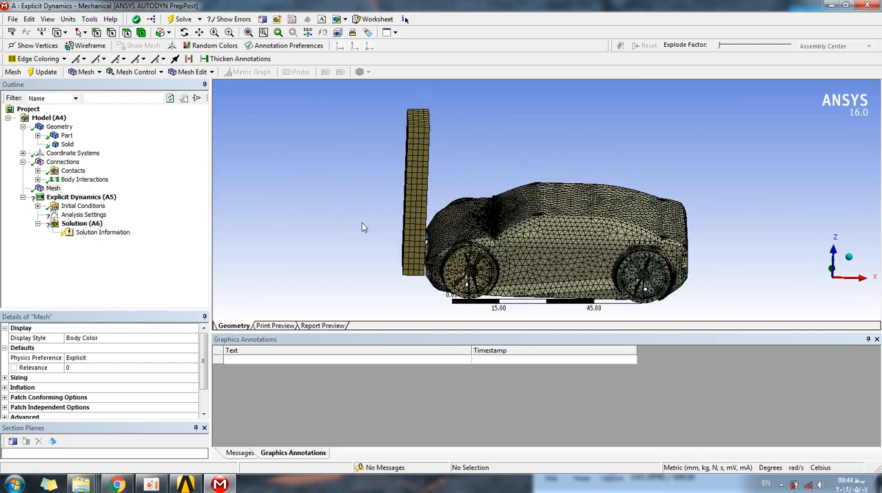
{"action": "scroll", "coordinate": [361, 222], "scroll_direction": "up", "scroll_amount": 2}
{"action": "middle_click_drag", "start_coordinate": [383, 124], "coordinate": [274, 131]}
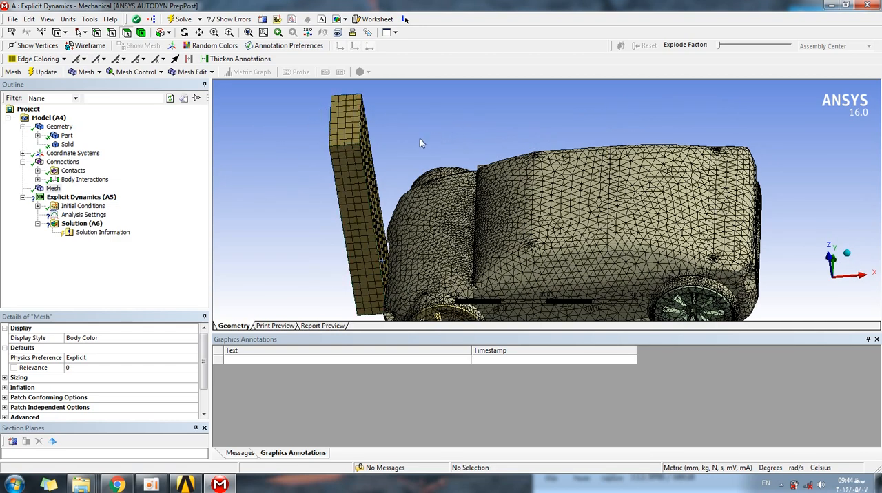
{"action": "middle_click_drag", "start_coordinate": [535, 193], "coordinate": [546, 221]}
{"action": "scroll", "coordinate": [506, 242], "scroll_direction": "up", "scroll_amount": 6}
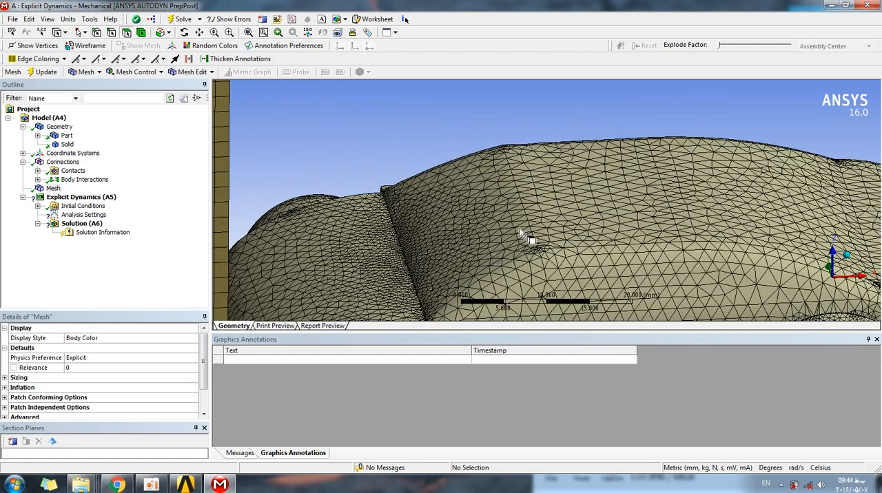
{"action": "scroll", "coordinate": [571, 233], "scroll_direction": "down", "scroll_amount": 2}
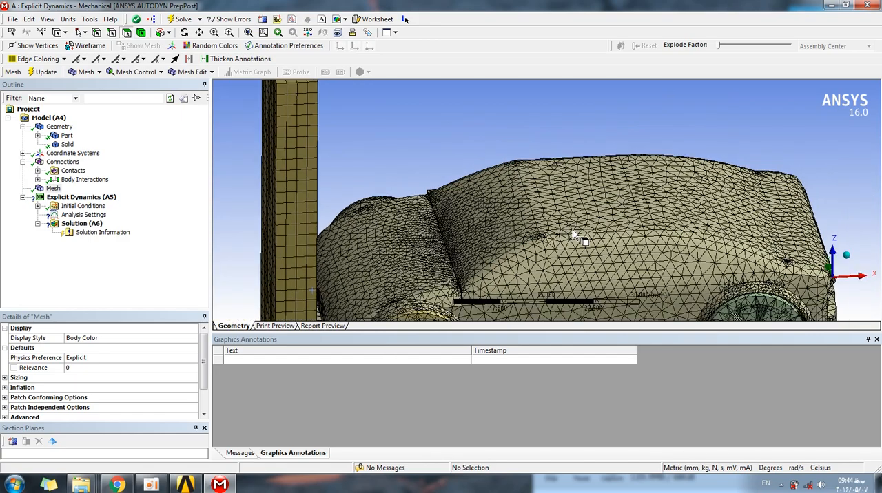
{"action": "scroll", "coordinate": [571, 234], "scroll_direction": "down", "scroll_amount": 3}
{"action": "middle_click_drag", "start_coordinate": [572, 229], "coordinate": [494, 159]}
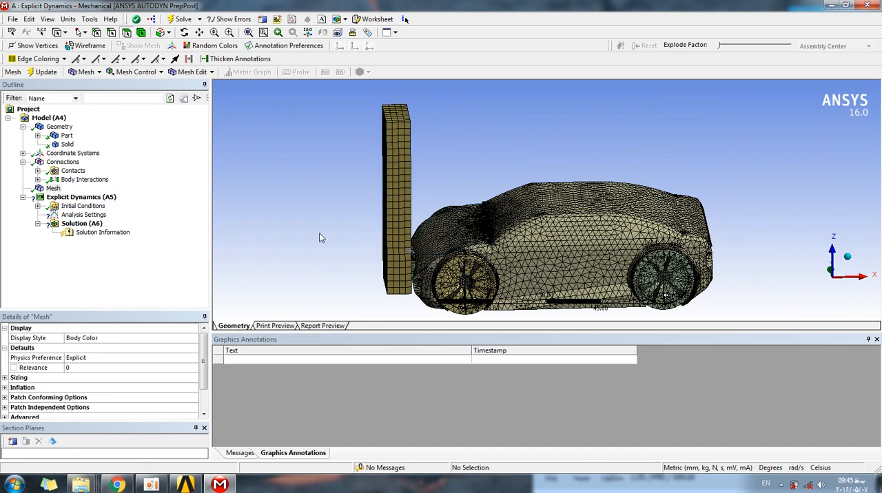
{"action": "right_click", "coordinate": [53, 188]}
{"action": "mouse_move", "coordinate": [101, 196]}
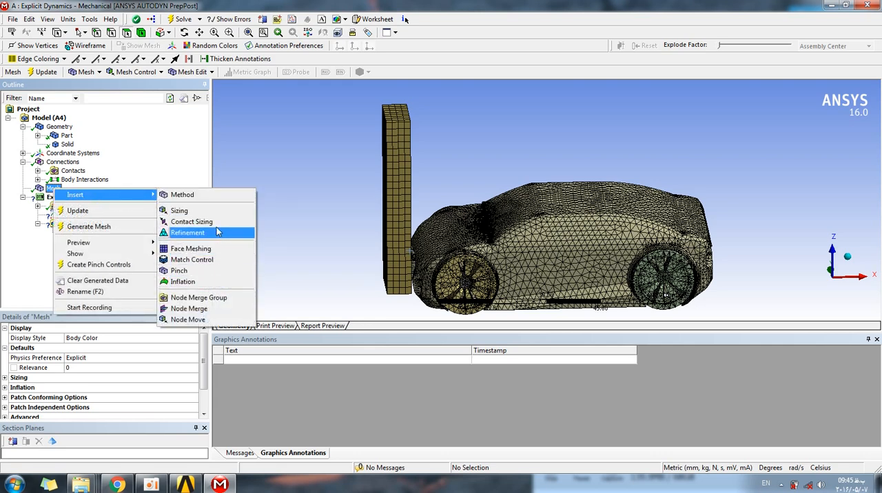
{"action": "left_click", "coordinate": [299, 178]}
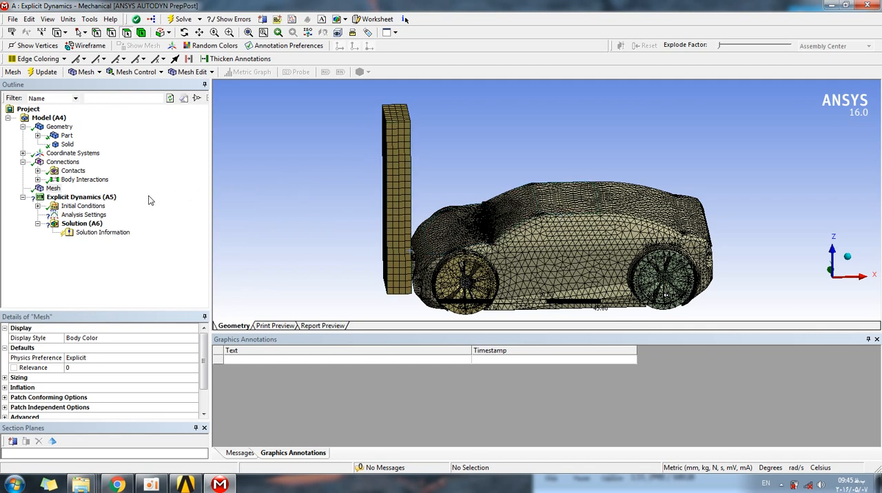
Examine the Pre-Stress entry under Initial Conditions and the conditions that can be inserted there and under Analysis Settings.
{"action": "left_click", "coordinate": [72, 208]}
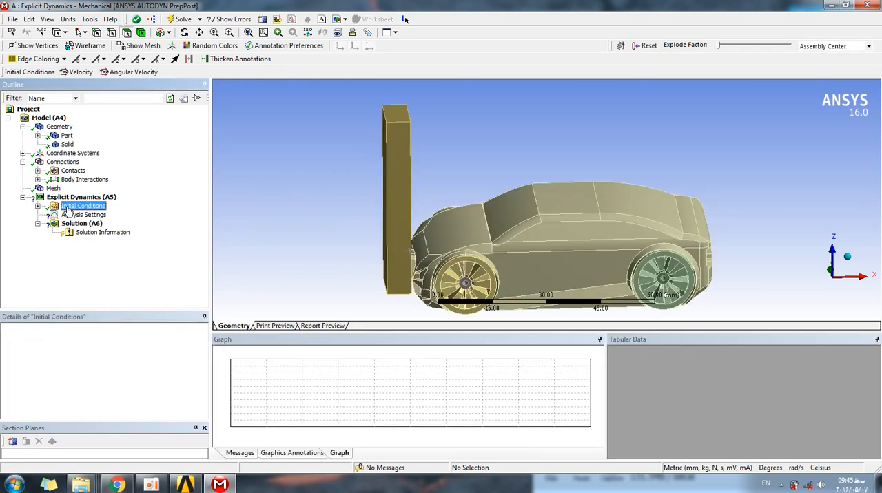
{"action": "left_click", "coordinate": [38, 206]}
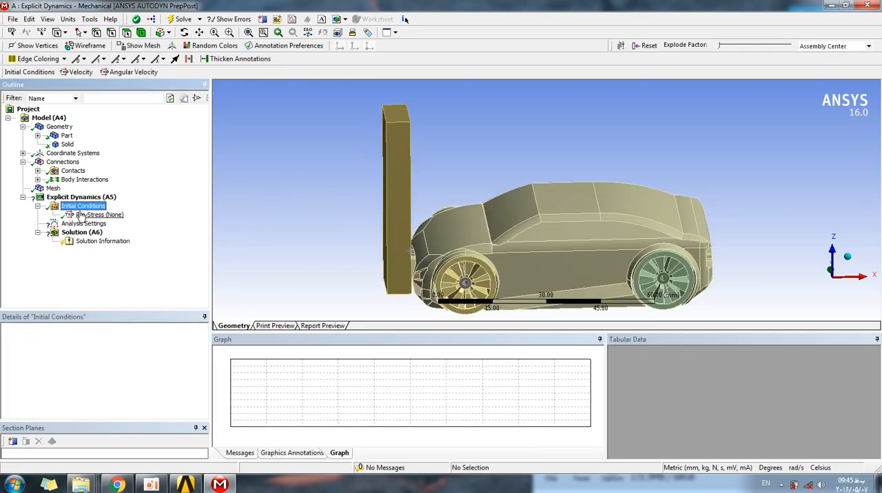
{"action": "middle_click_drag", "start_coordinate": [278, 206], "coordinate": [326, 191]}
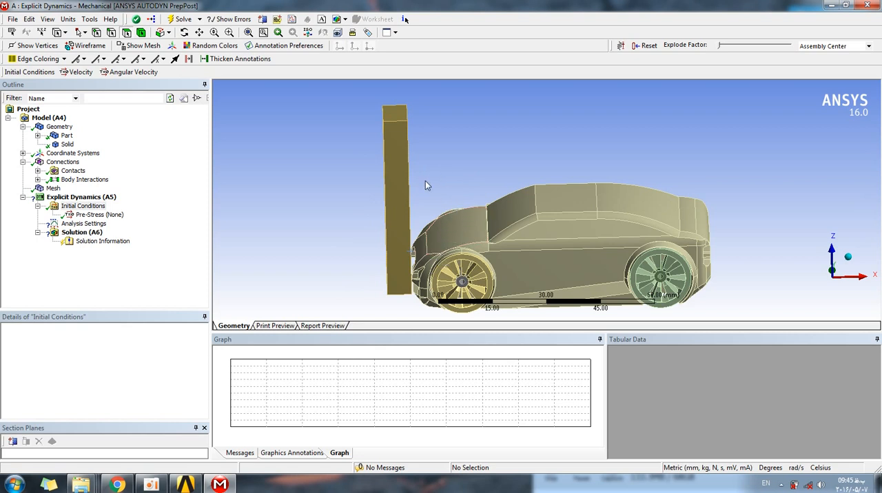
{"action": "right_click", "coordinate": [114, 217]}
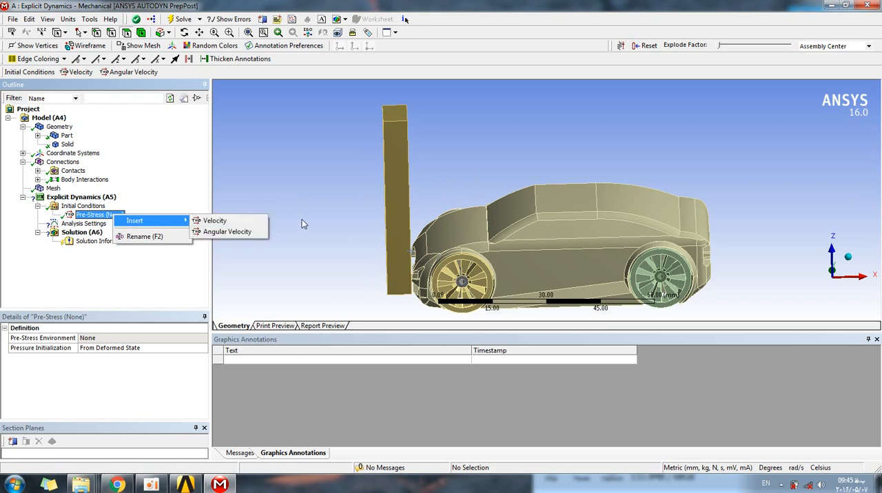
{"action": "left_click", "coordinate": [318, 218]}
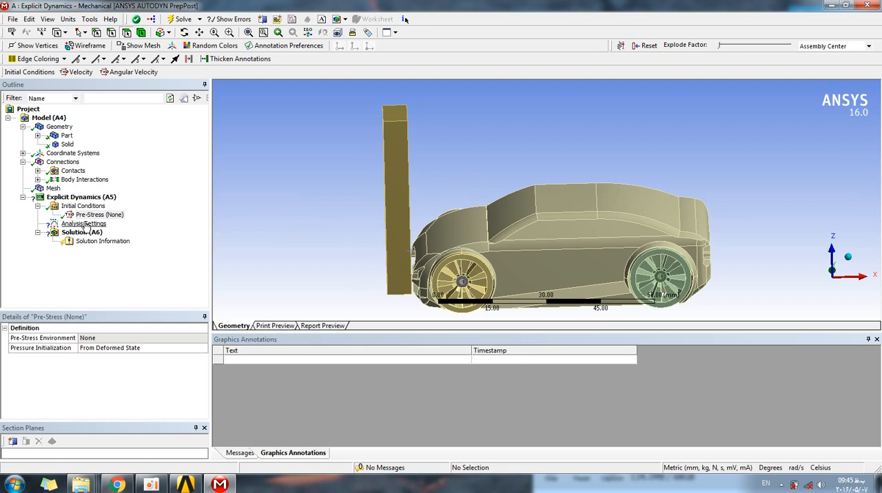
{"action": "left_click", "coordinate": [97, 216]}
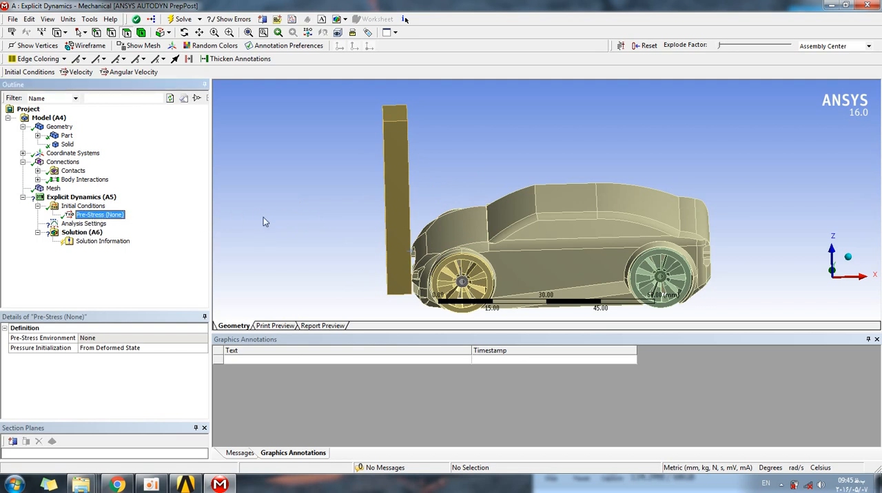
{"action": "right_click", "coordinate": [90, 216]}
{"action": "mouse_move", "coordinate": [110, 222]}
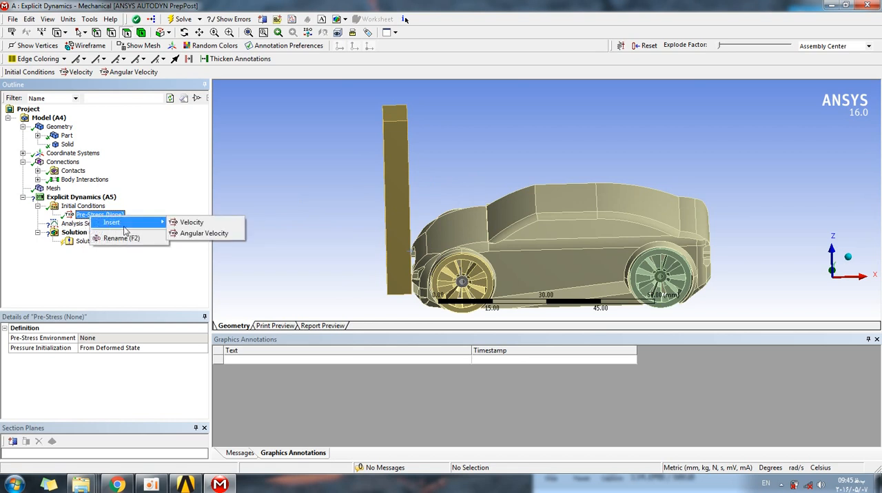
{"action": "left_click", "coordinate": [68, 223]}
{"action": "right_click", "coordinate": [65, 224]}
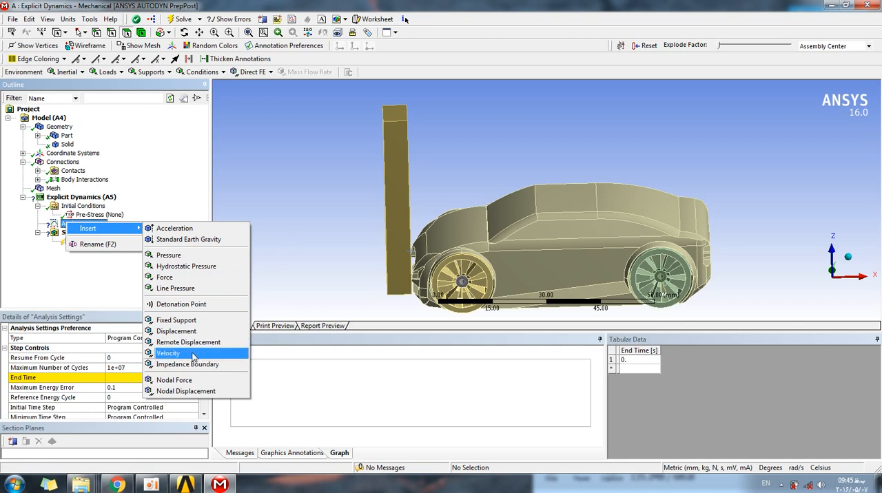
{"action": "left_click", "coordinate": [276, 236]}
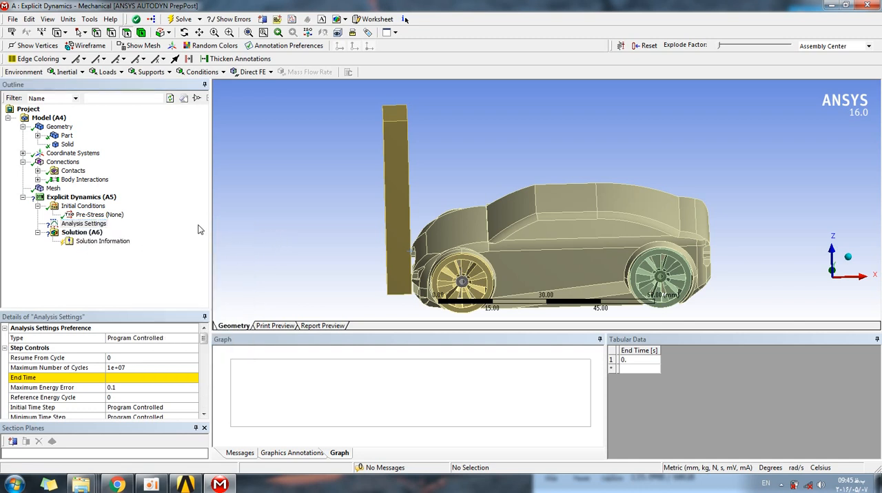
Add a fixed support on the wall's bottom face and its large face pointing away from the car.
{"action": "right_click", "coordinate": [78, 227]}
{"action": "mouse_move", "coordinate": [104, 231]}
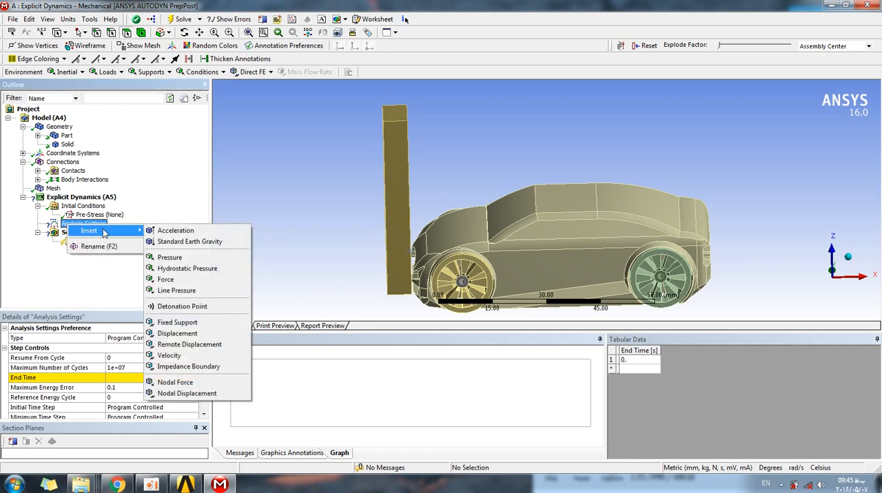
{"action": "left_click", "coordinate": [188, 328]}
{"action": "middle_click_drag", "start_coordinate": [330, 238], "coordinate": [367, 188]}
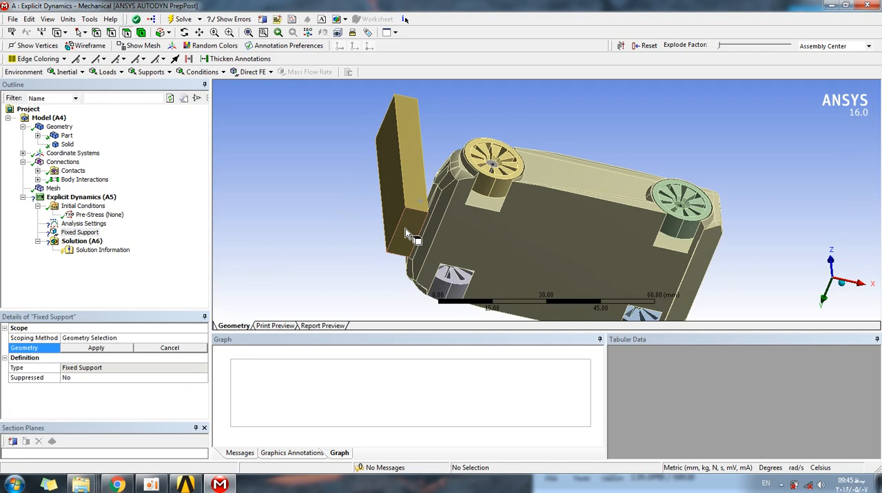
{"action": "left_click", "coordinate": [406, 231]}
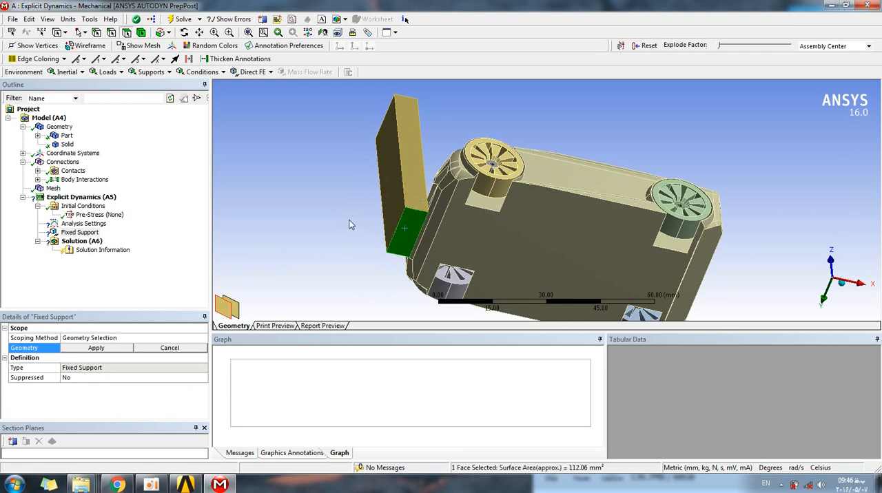
{"action": "left_click", "coordinate": [390, 201], "text": "ctrl"}
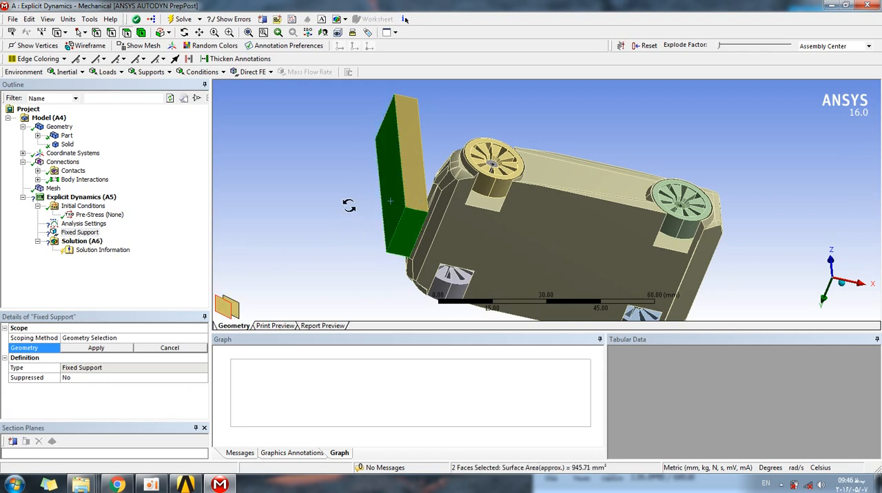
{"action": "middle_click_drag", "start_coordinate": [347, 203], "coordinate": [310, 276]}
{"action": "left_click", "coordinate": [96, 347]}
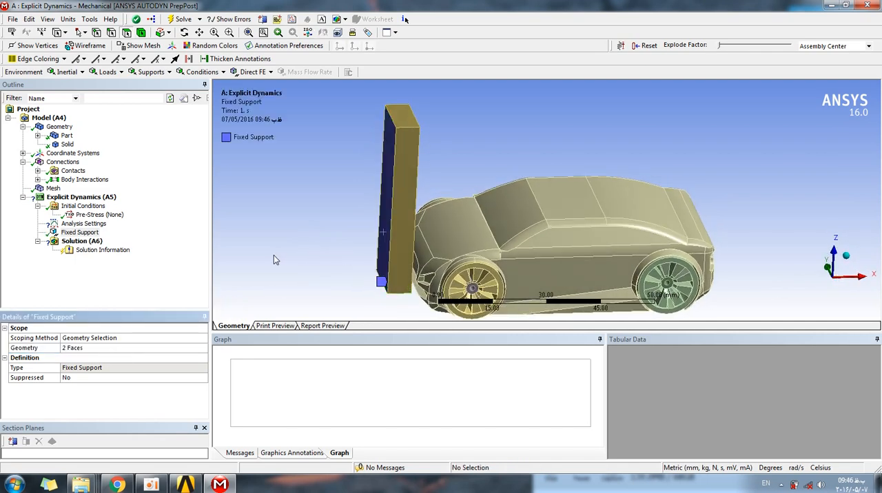
Check the fixed support on the wall and insert a Velocity condition into the Explicit Dynamics analysis.
{"action": "middle_click_drag", "start_coordinate": [312, 204], "coordinate": [352, 138]}
{"action": "middle_click_drag", "start_coordinate": [416, 187], "coordinate": [306, 193]}
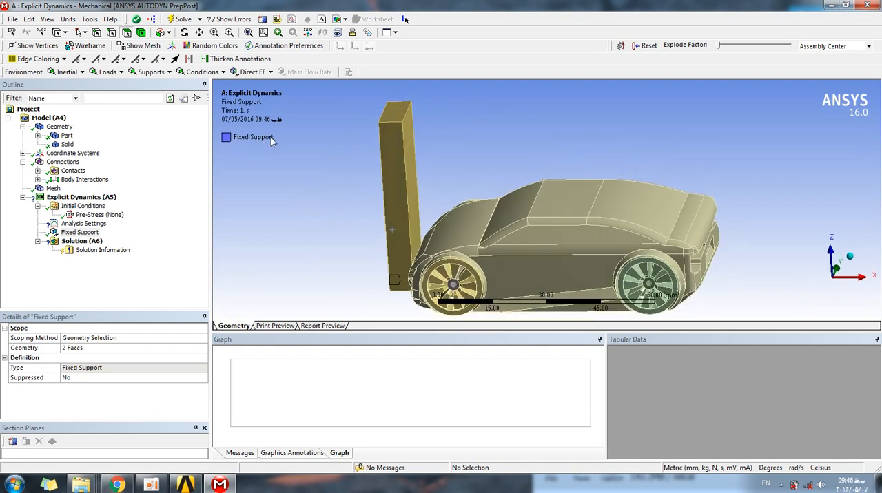
{"action": "mouse_move", "coordinate": [307, 191]}
{"action": "middle_mouse_down"}
{"action": "mouse_move", "coordinate": [321, 195]}
{"action": "mouse_move", "coordinate": [297, 199]}
{"action": "middle_mouse_up"}
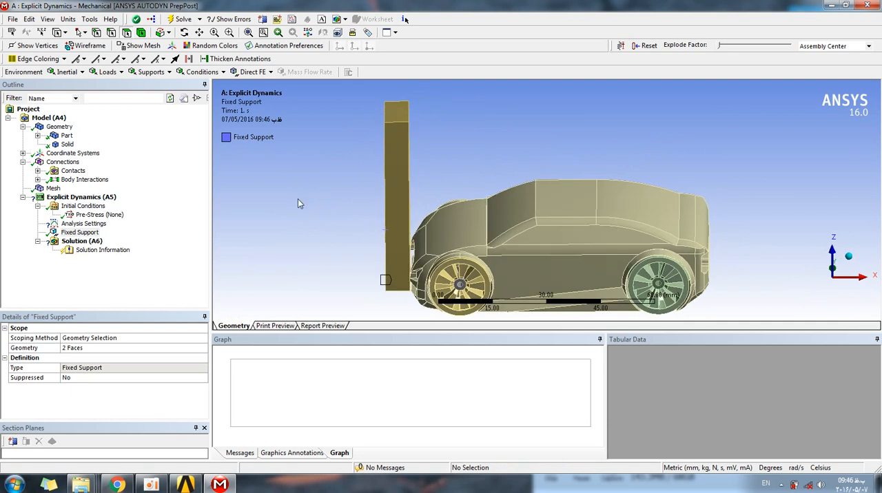
{"action": "right_click", "coordinate": [76, 232]}
{"action": "mouse_move", "coordinate": [91, 241]}
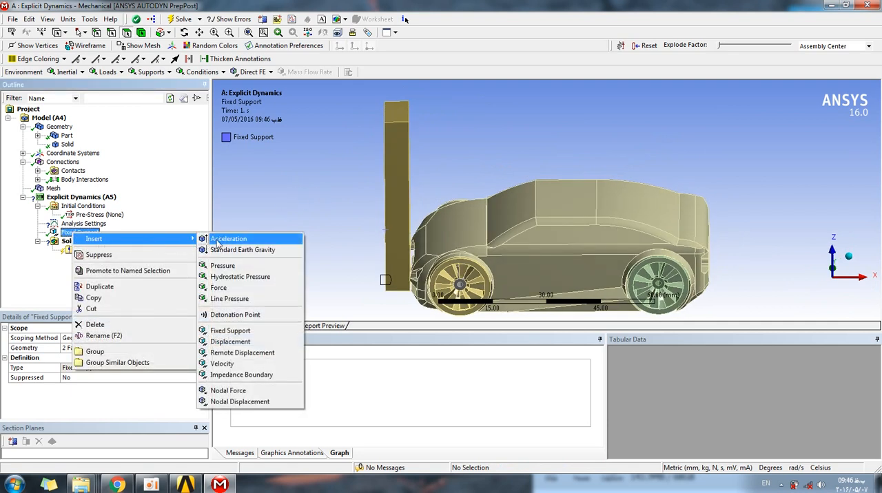
{"action": "left_click", "coordinate": [246, 365]}
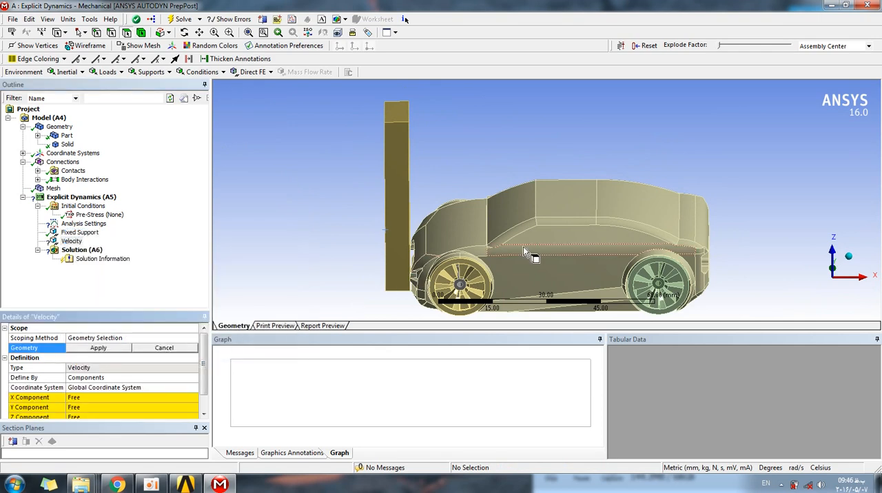
{"action": "middle_click_drag", "start_coordinate": [529, 292], "coordinate": [510, 228]}
{"action": "left_click", "coordinate": [484, 223]}
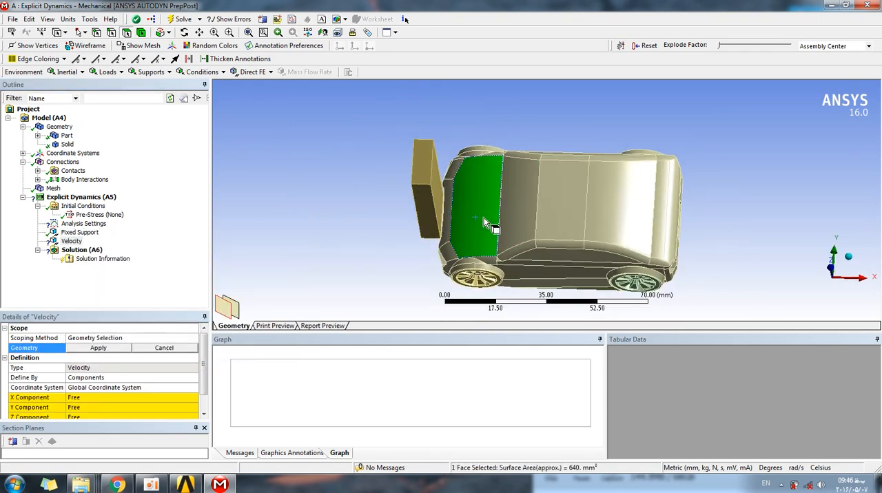
{"action": "left_click", "coordinate": [520, 206]}
{"action": "left_click", "coordinate": [556, 205]}
{"action": "left_click", "coordinate": [621, 205]}
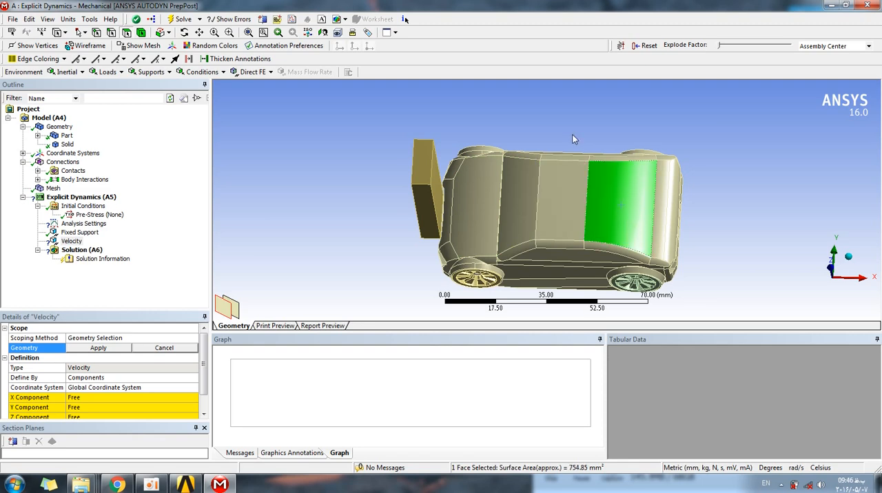
{"action": "mouse_move", "coordinate": [564, 146]}
{"action": "middle_mouse_down"}
{"action": "mouse_move", "coordinate": [567, 165]}
{"action": "mouse_move", "coordinate": [568, 156]}
{"action": "middle_mouse_up"}
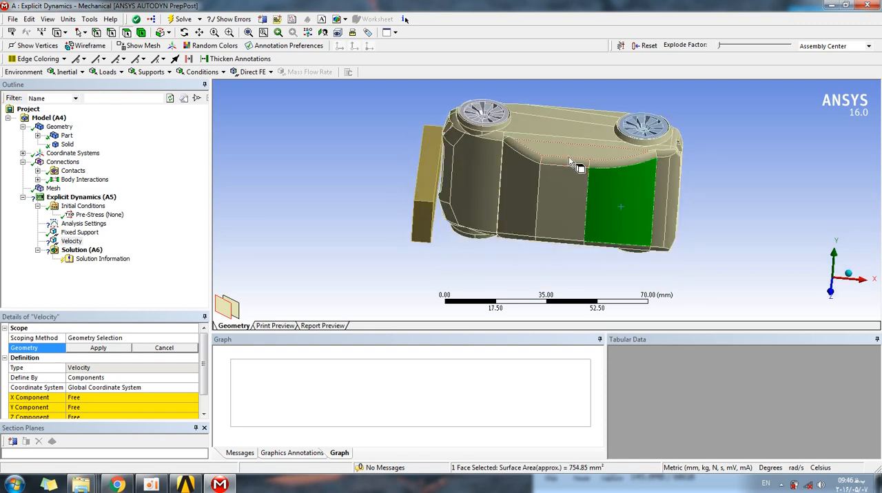
{"action": "left_click", "coordinate": [569, 103]}
{"action": "middle_click_drag", "start_coordinate": [510, 176], "coordinate": [507, 113]}
Switch to box selection and select the faces across the whole car for the velocity's geometry.
{"action": "left_click", "coordinate": [84, 32]}
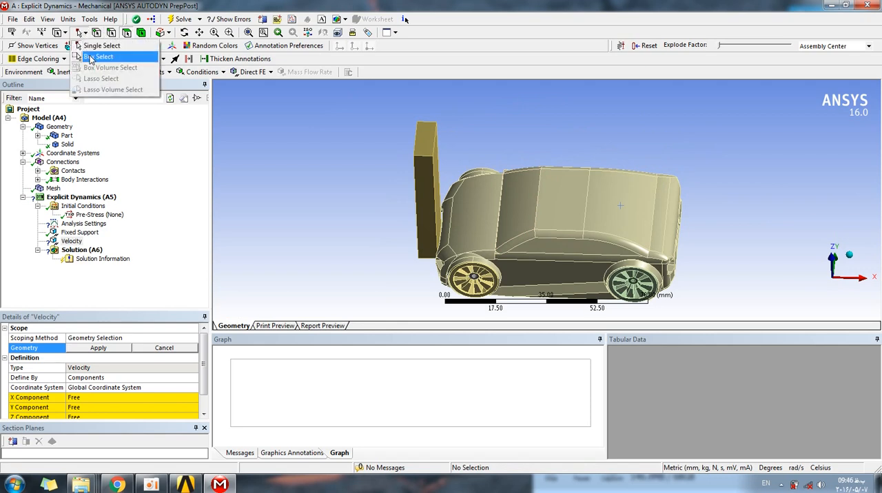
{"action": "left_click", "coordinate": [96, 56]}
{"action": "middle_click_drag", "start_coordinate": [328, 79], "coordinate": [327, 133]}
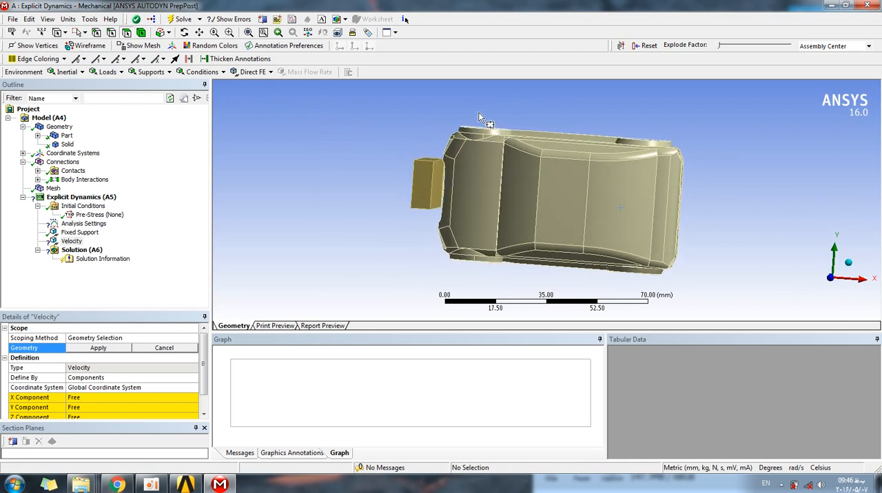
{"action": "left_click_drag", "start_coordinate": [725, 116], "coordinate": [440, 278]}
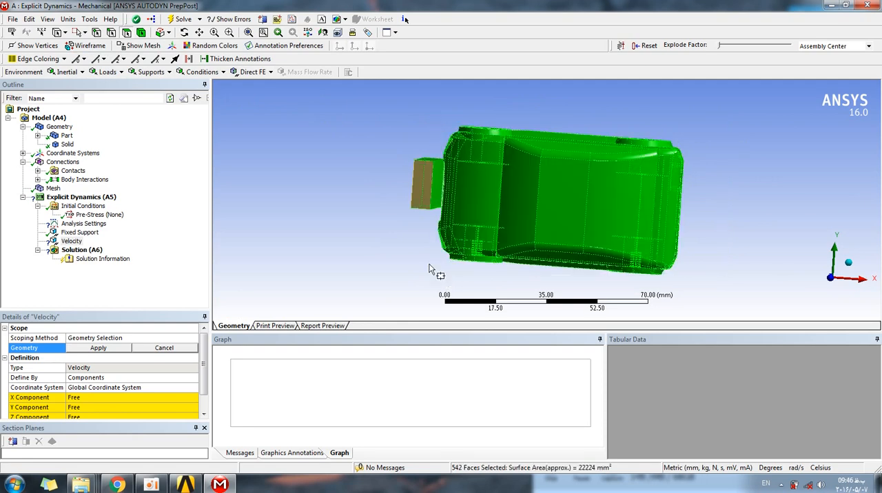
{"action": "middle_click_drag", "start_coordinate": [361, 175], "coordinate": [399, 181]}
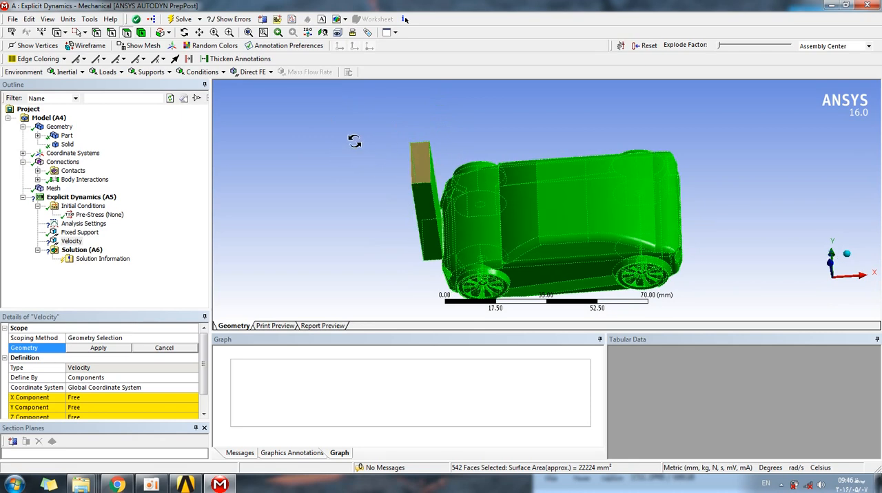
{"action": "middle_click_drag", "start_coordinate": [356, 146], "coordinate": [352, 125]}
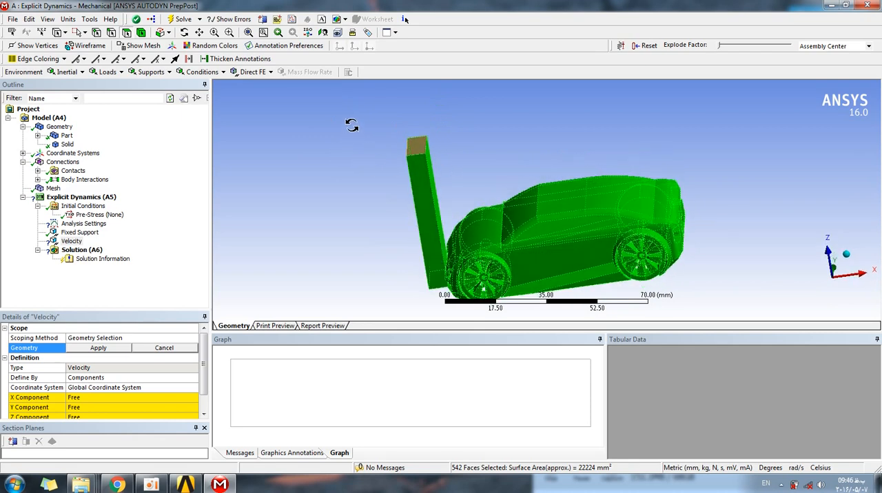
Switch to the vertex filter and try box-selecting the car's vertices for the velocity's geometry.
{"action": "left_click", "coordinate": [98, 34]}
{"action": "middle_click_drag", "start_coordinate": [481, 155], "coordinate": [721, 124]}
{"action": "left_click_drag", "start_coordinate": [726, 104], "coordinate": [434, 296]}
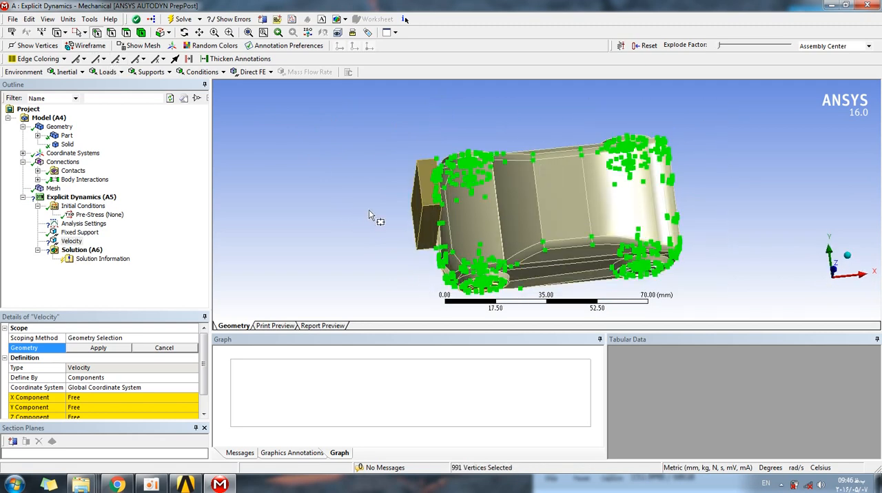
Switch to body filtering with Single Select and try picking the car body and its wheels one by one.
{"action": "left_click", "coordinate": [78, 33]}
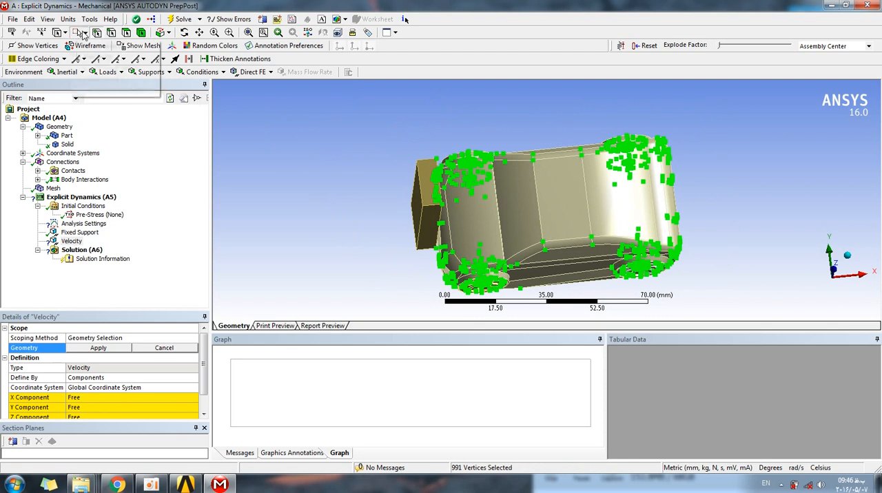
{"action": "left_click", "coordinate": [126, 34]}
{"action": "left_click", "coordinate": [137, 33]}
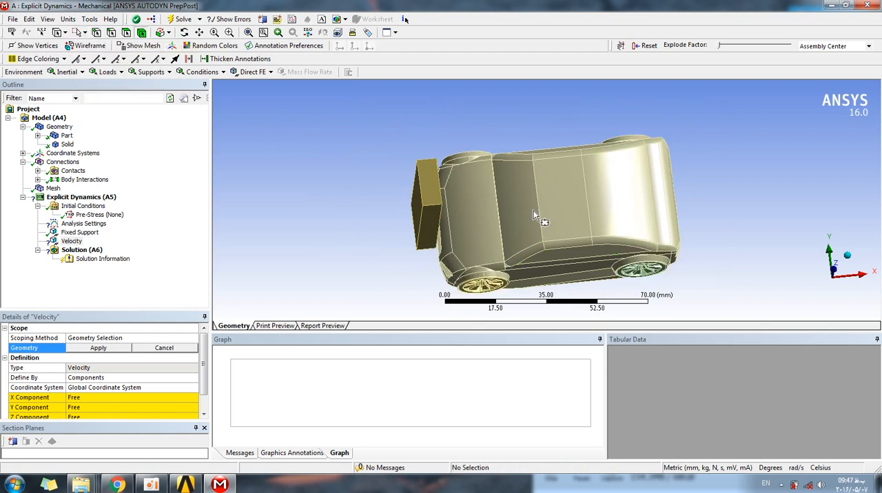
{"action": "left_click", "coordinate": [78, 32]}
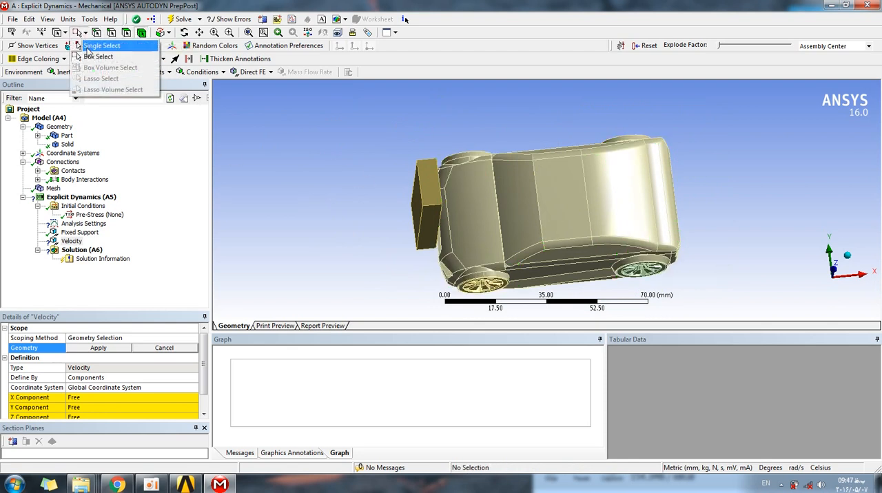
{"action": "left_click", "coordinate": [96, 43]}
{"action": "left_click", "coordinate": [579, 227]}
{"action": "middle_click_drag", "start_coordinate": [578, 228], "coordinate": [210, 122]}
{"action": "middle_click_drag", "start_coordinate": [415, 179], "coordinate": [486, 218]}
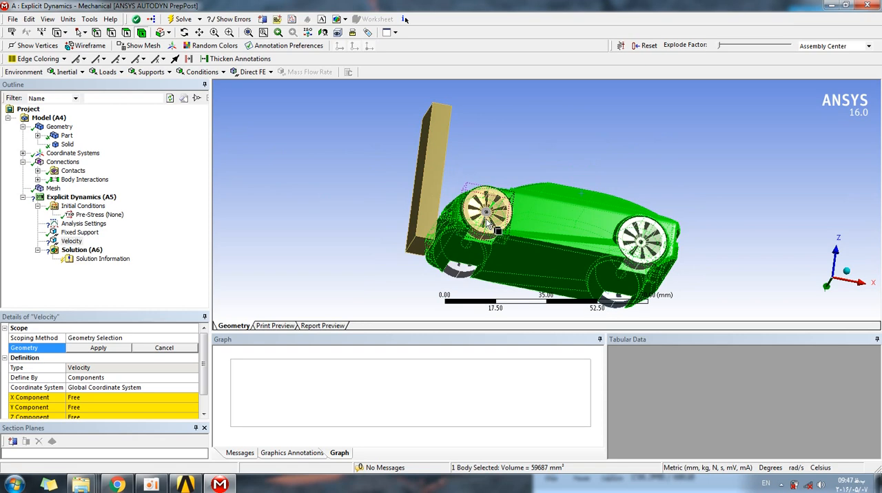
{"action": "left_click", "coordinate": [486, 218], "text": "ctrl"}
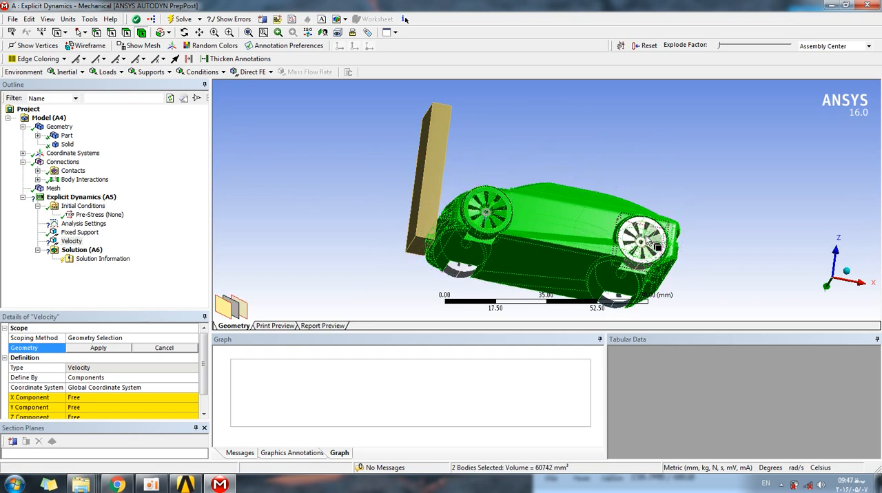
{"action": "left_click", "coordinate": [612, 230], "text": "ctrl"}
{"action": "middle_click_drag", "start_coordinate": [611, 230], "coordinate": [583, 142]}
{"action": "left_click", "coordinate": [466, 200], "text": "ctrl"}
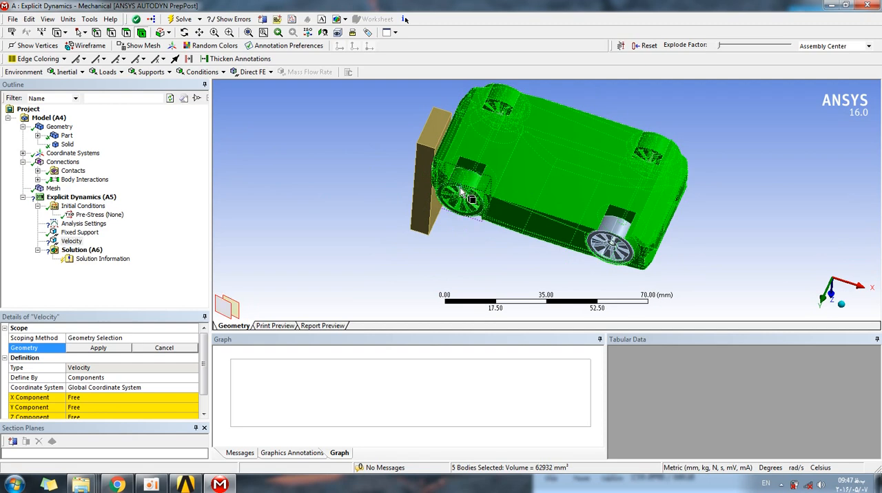
{"action": "left_click", "coordinate": [612, 241], "text": "ctrl"}
{"action": "left_click", "coordinate": [608, 235], "text": "ctrl"}
{"action": "middle_click_drag", "start_coordinate": [476, 143], "coordinate": [468, 234]}
{"action": "scroll", "coordinate": [477, 271], "scroll_direction": "up", "scroll_amount": 3}
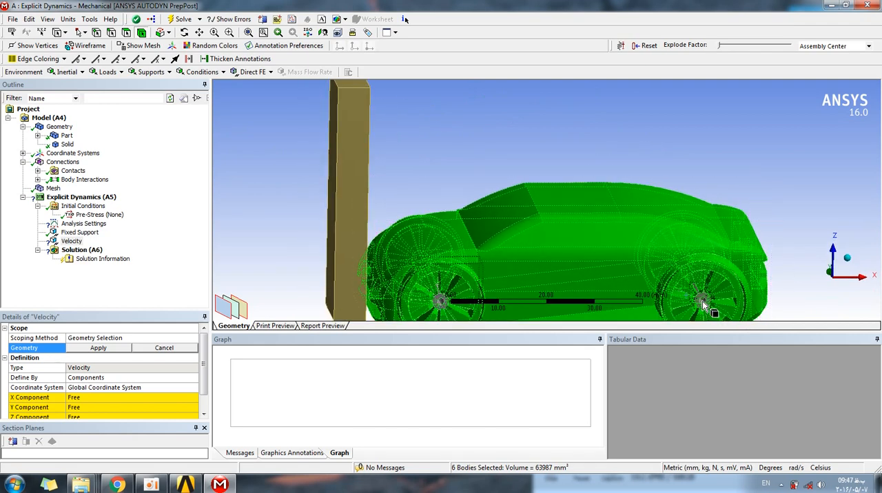
{"action": "scroll", "coordinate": [661, 185], "scroll_direction": "down", "scroll_amount": 3}
{"action": "middle_click_drag", "start_coordinate": [638, 178], "coordinate": [613, 176]}
{"action": "left_click", "coordinate": [360, 184]}
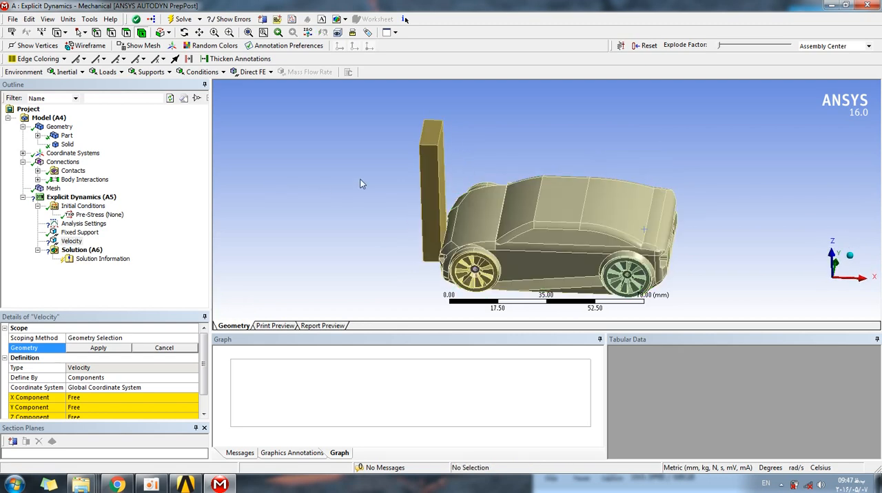
Switch to Box Select and try to enclose the car's bodies for the velocity's geometry.
{"action": "left_click", "coordinate": [84, 33]}
{"action": "left_click", "coordinate": [92, 57]}
{"action": "middle_click_drag", "start_coordinate": [553, 125], "coordinate": [576, 150]}
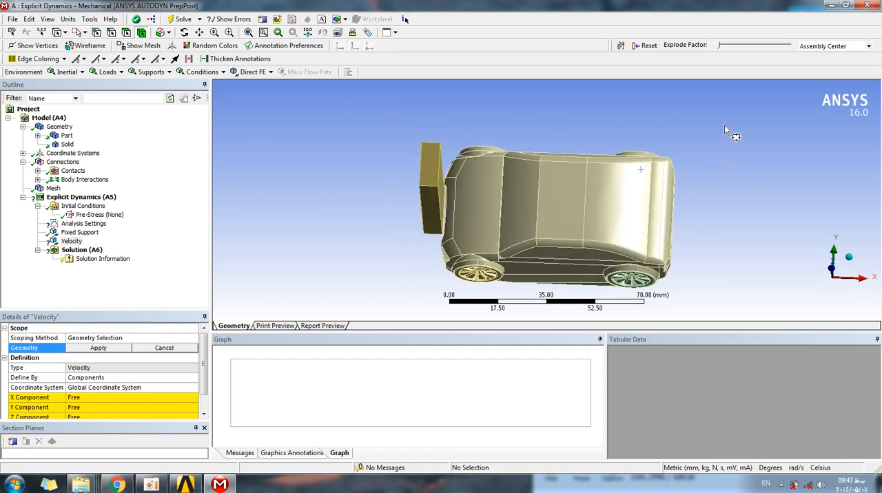
{"action": "left_click_drag", "start_coordinate": [725, 126], "coordinate": [442, 295]}
{"action": "middle_click_drag", "start_coordinate": [371, 228], "coordinate": [374, 213]}
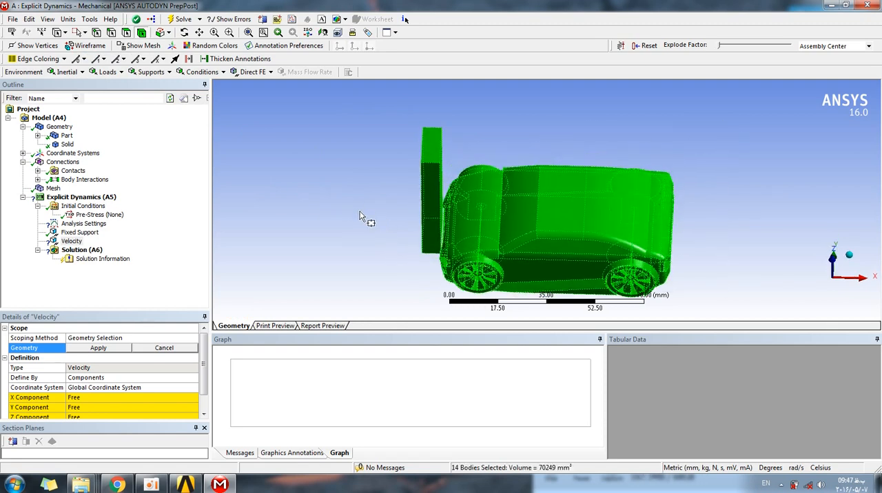
{"action": "left_click", "coordinate": [429, 194]}
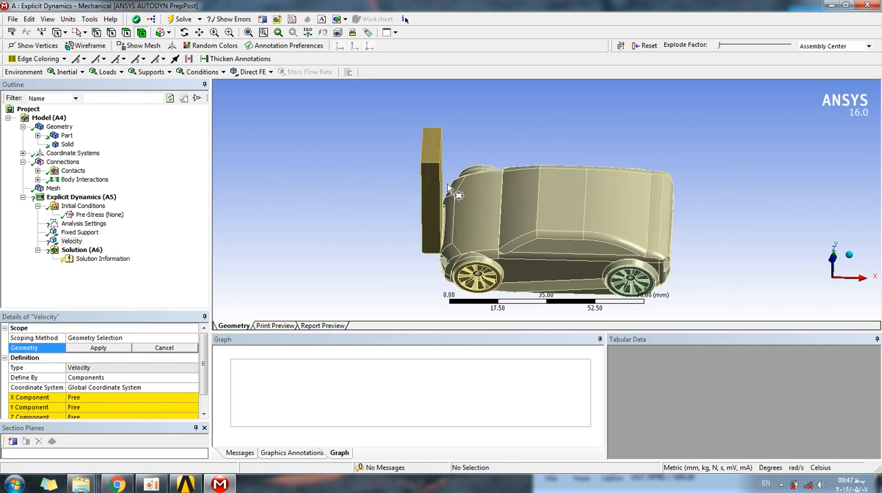
Box-select the 13 bodies of the car without the wall and apply them as the velocity's geometry.
{"action": "left_click", "coordinate": [85, 33]}
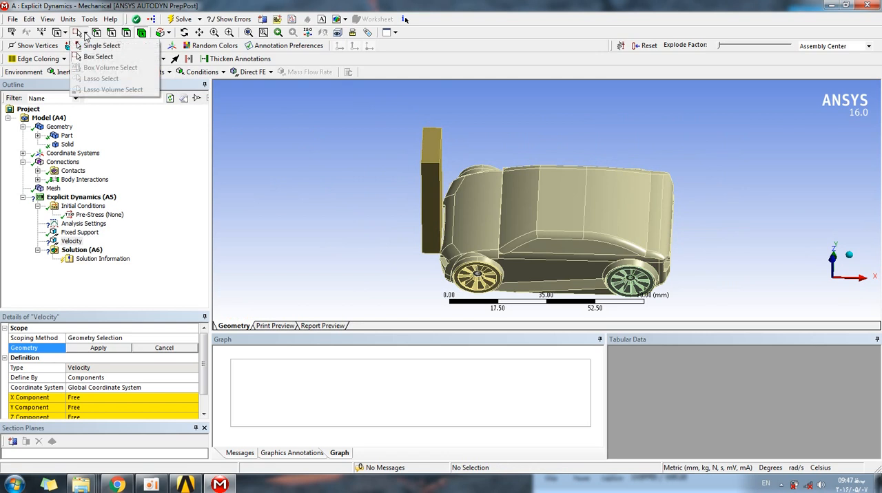
{"action": "left_click", "coordinate": [376, 187]}
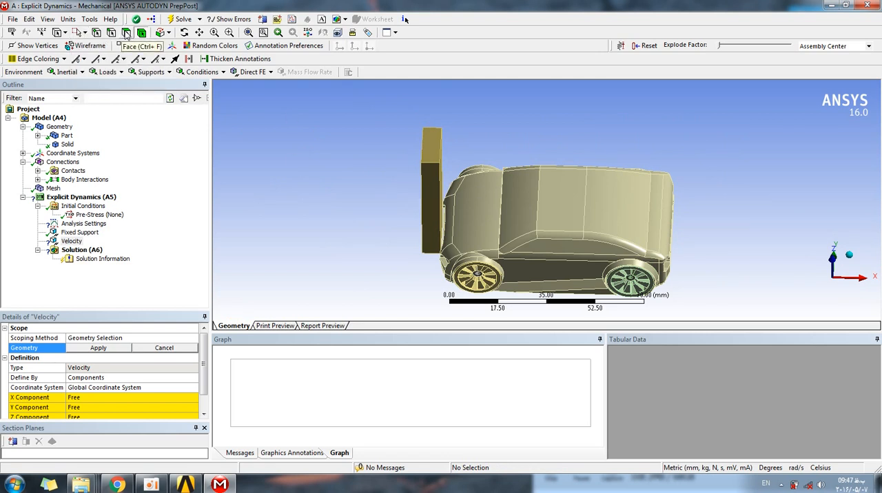
{"action": "left_click", "coordinate": [85, 33]}
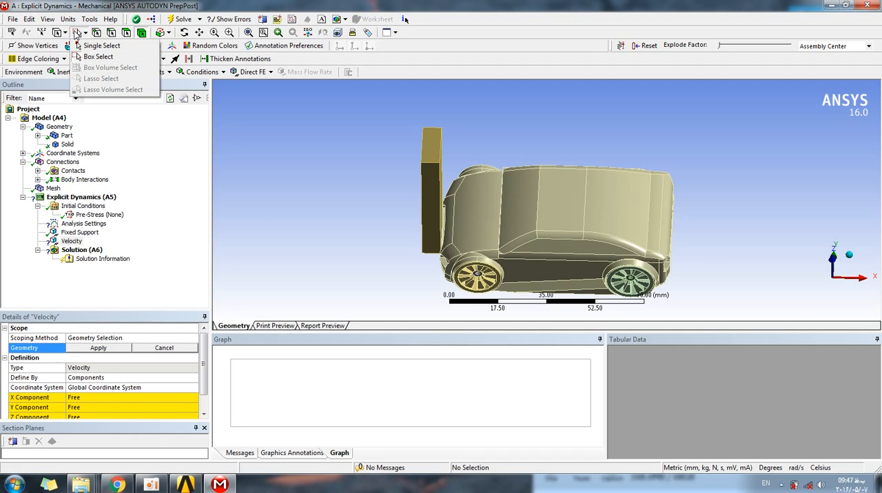
{"action": "left_click", "coordinate": [333, 139]}
{"action": "middle_click_drag", "start_coordinate": [610, 152], "coordinate": [611, 171]}
{"action": "left_click_drag", "start_coordinate": [741, 122], "coordinate": [441, 276]}
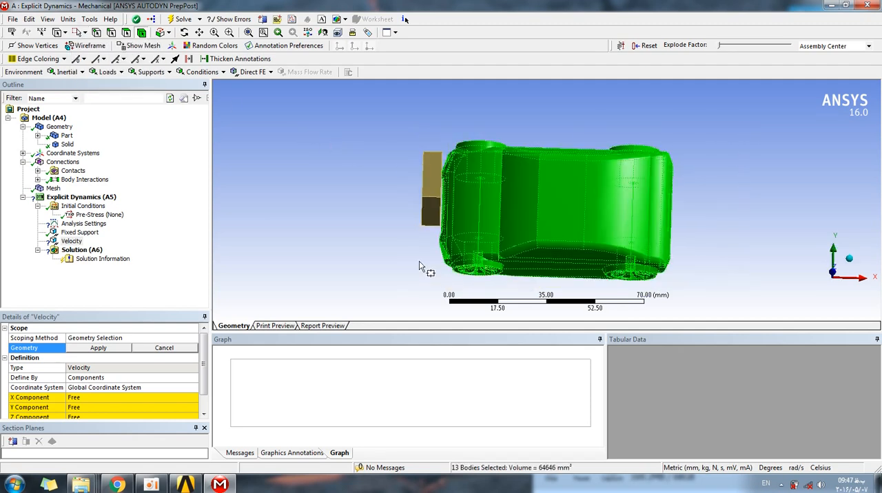
{"action": "middle_click_drag", "start_coordinate": [401, 224], "coordinate": [405, 188]}
{"action": "left_click", "coordinate": [115, 347]}
{"action": "middle_click_drag", "start_coordinate": [366, 238], "coordinate": [362, 204]}
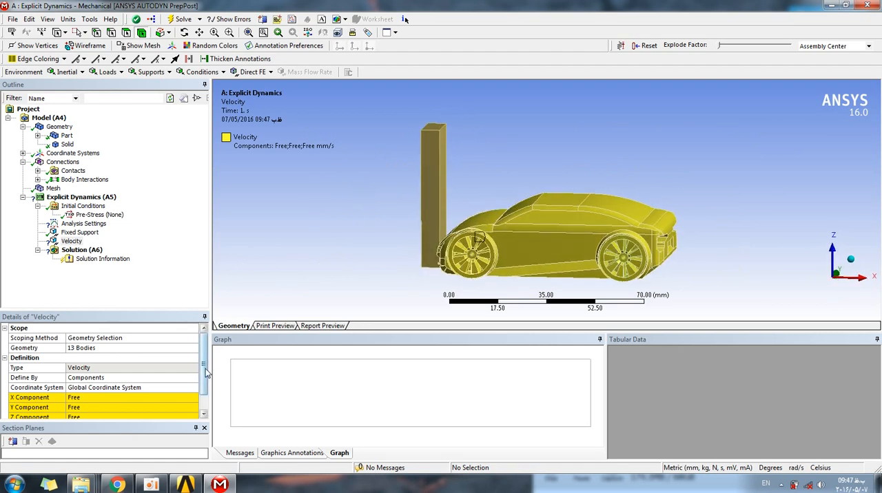
Set the velocity's X component to -500 mm/s so the car moves toward the wall.
{"action": "scroll", "coordinate": [205, 373], "scroll_direction": "down", "scroll_amount": 2}
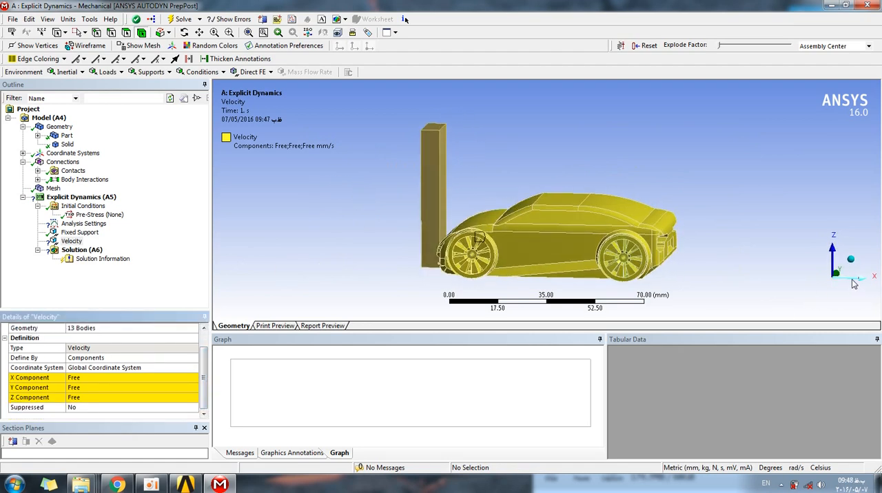
{"action": "middle_click_drag", "start_coordinate": [794, 251], "coordinate": [799, 289]}
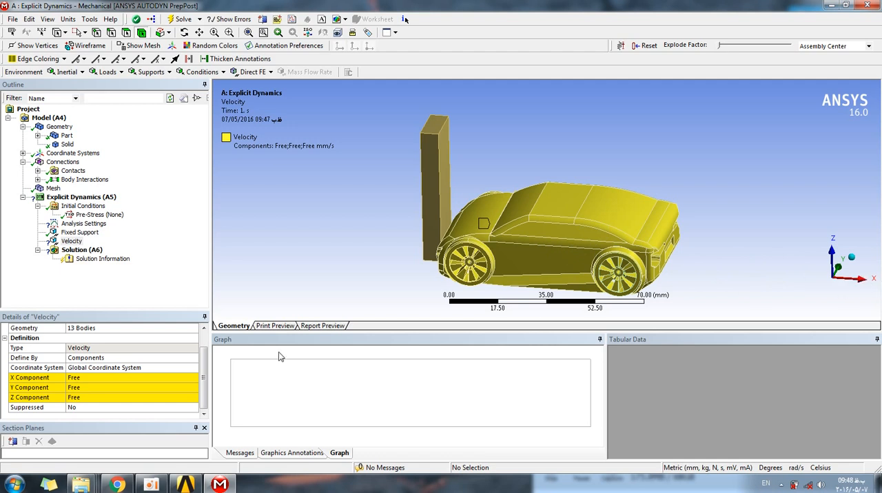
{"action": "left_click", "coordinate": [72, 378]}
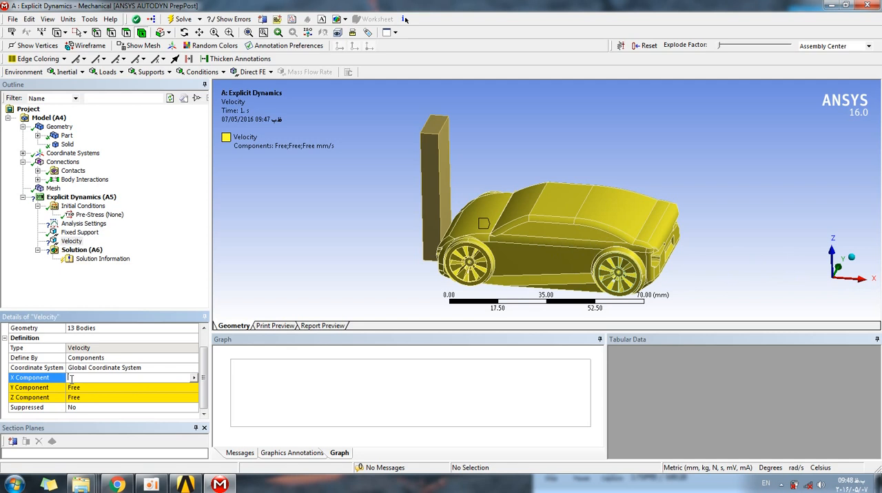
{"action": "type", "text": "-500"}
{"action": "key", "text": "Return"}
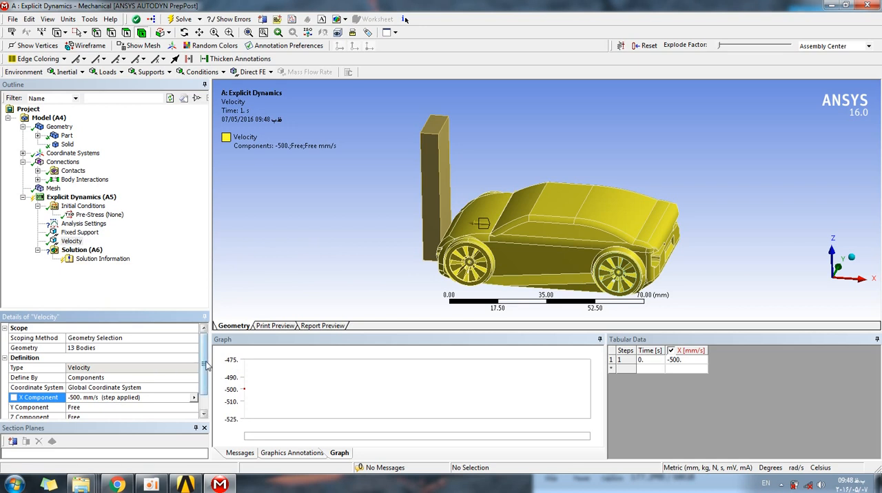
Change the velocity's X component to -5000 mm/s.
{"action": "scroll", "coordinate": [204, 365], "scroll_direction": "down", "scroll_amount": 1}
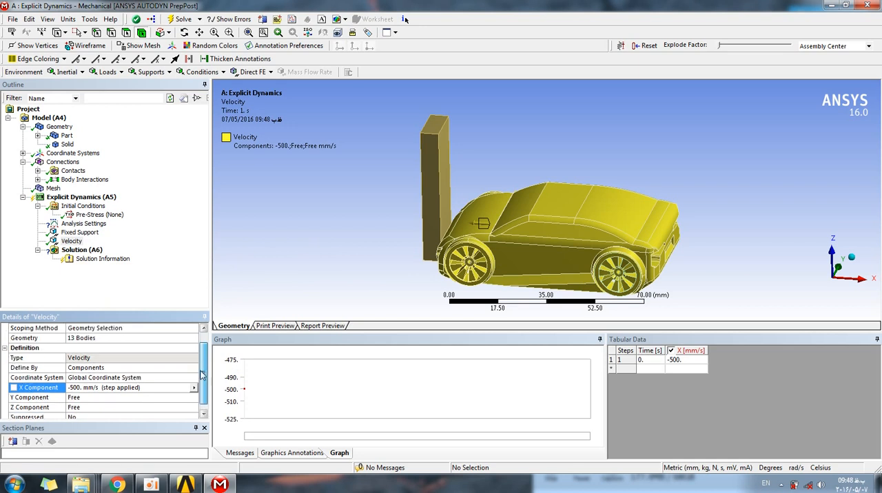
{"action": "left_click", "coordinate": [78, 388]}
{"action": "key", "text": "Return"}
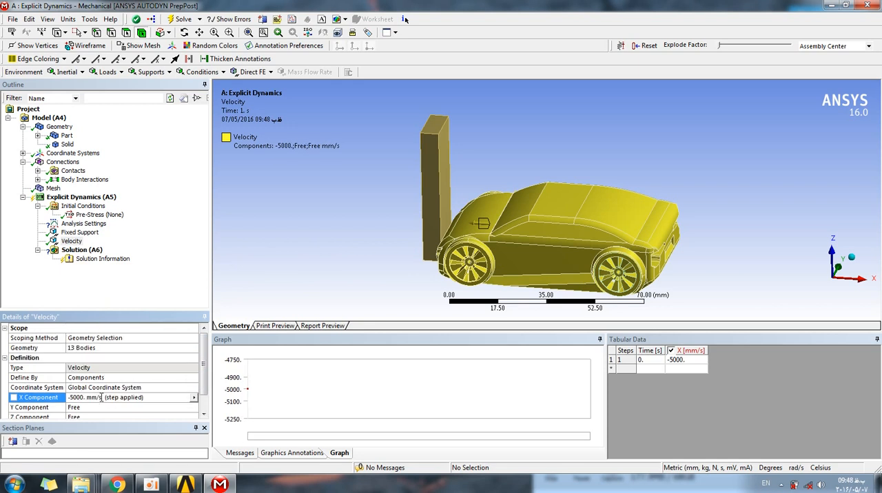
Set the car velocity's X component to -50000 mm/s and check the Velocity settings.
{"action": "left_click", "coordinate": [80, 399]}
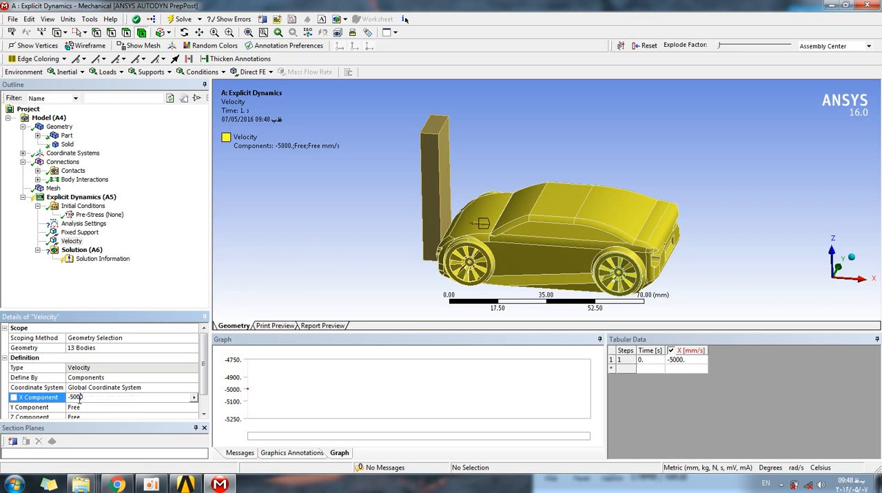
{"action": "type", "text": "0"}
{"action": "key", "text": "Return"}
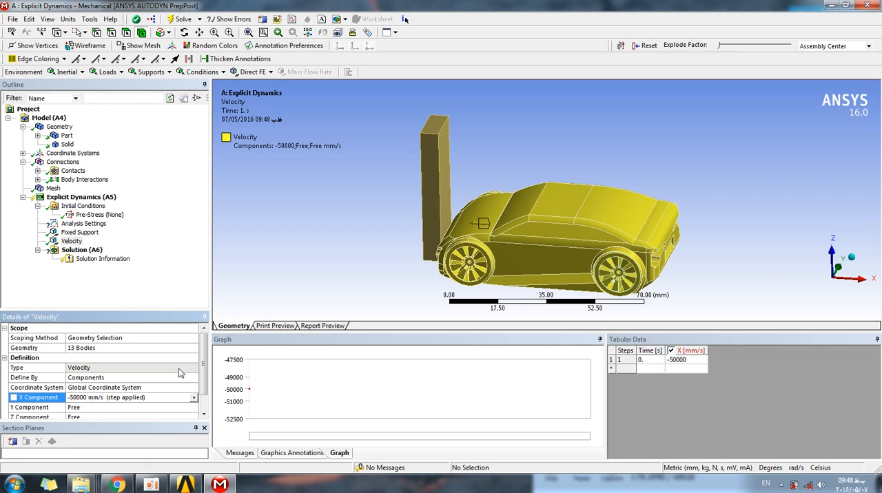
{"action": "scroll", "coordinate": [172, 376], "scroll_direction": "down", "scroll_amount": 1}
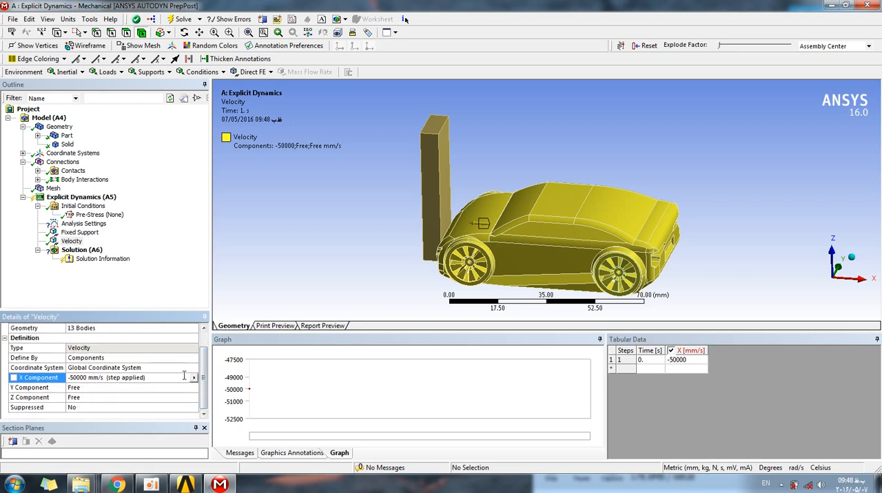
{"action": "scroll", "coordinate": [158, 377], "scroll_direction": "up", "scroll_amount": 1}
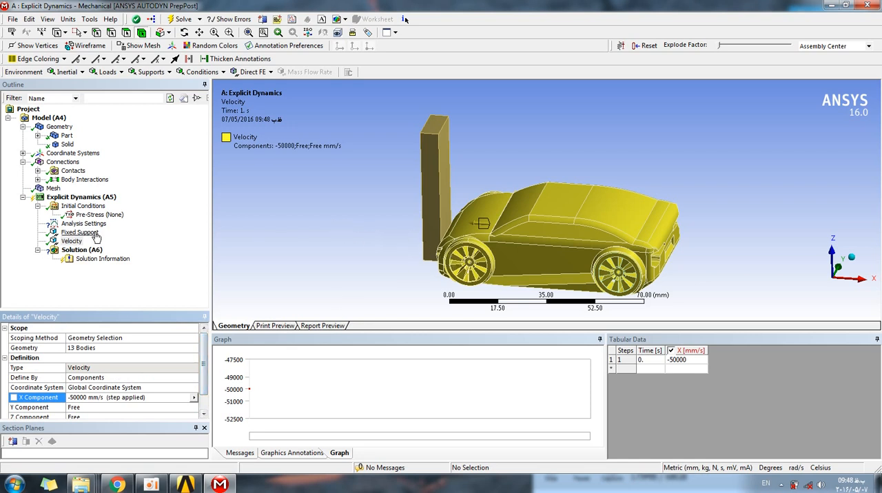
Set the End Time in the Analysis Settings step controls to 5 s.
{"action": "left_click", "coordinate": [75, 224]}
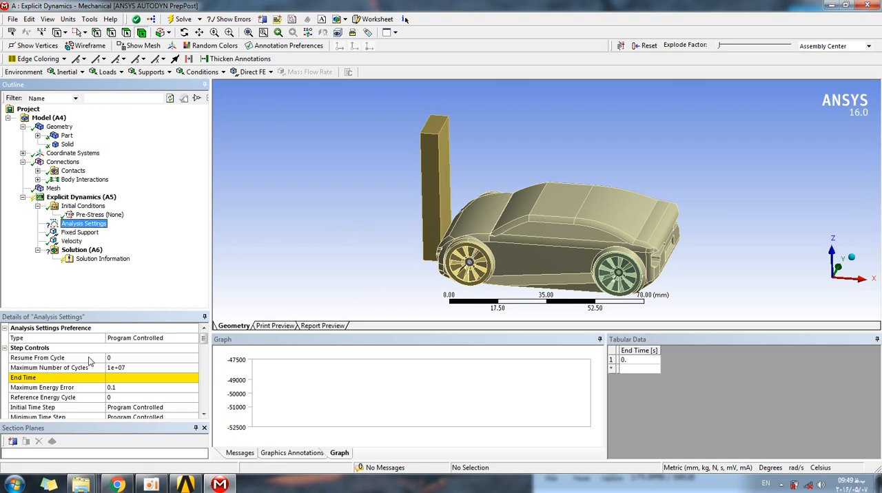
{"action": "mouse_move", "coordinate": [203, 341]}
{"action": "left_mouse_down"}
{"action": "mouse_move", "coordinate": [203, 368]}
{"action": "mouse_move", "coordinate": [203, 341]}
{"action": "left_mouse_up"}
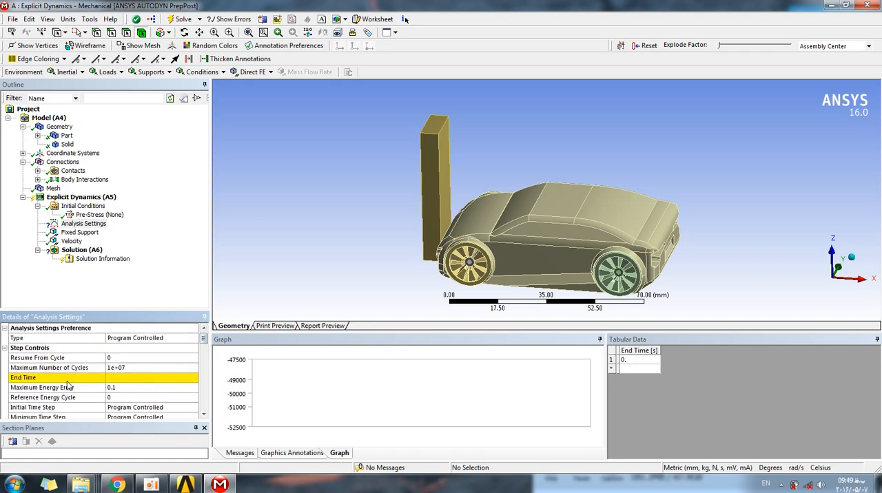
{"action": "left_click", "coordinate": [152, 378]}
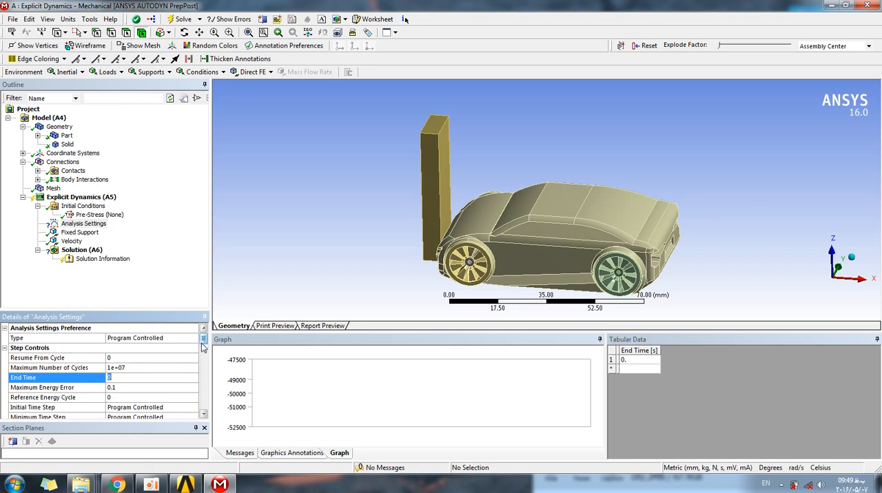
{"action": "key", "text": "Return"}
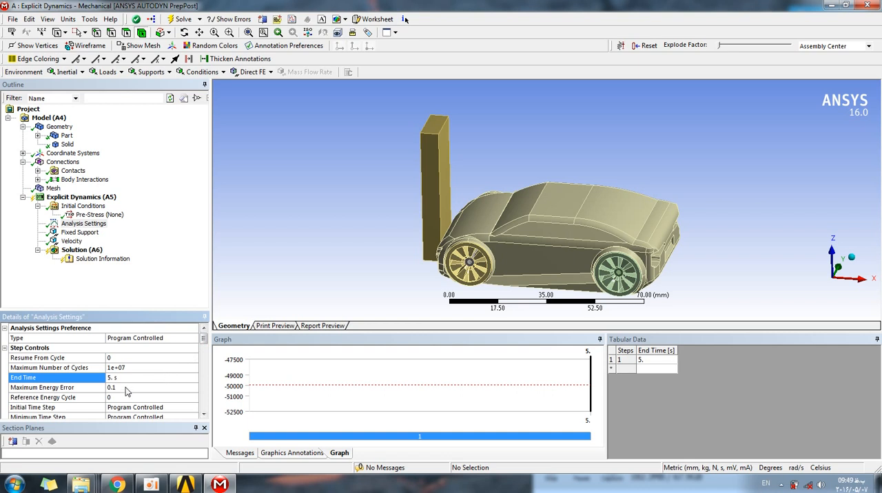
{"action": "left_click_drag", "start_coordinate": [203, 339], "coordinate": [203, 336]}
Set the Maximum Number of Cycles in the Analysis Settings step controls to 3000.
{"action": "left_click", "coordinate": [81, 250]}
{"action": "left_click", "coordinate": [86, 259]}
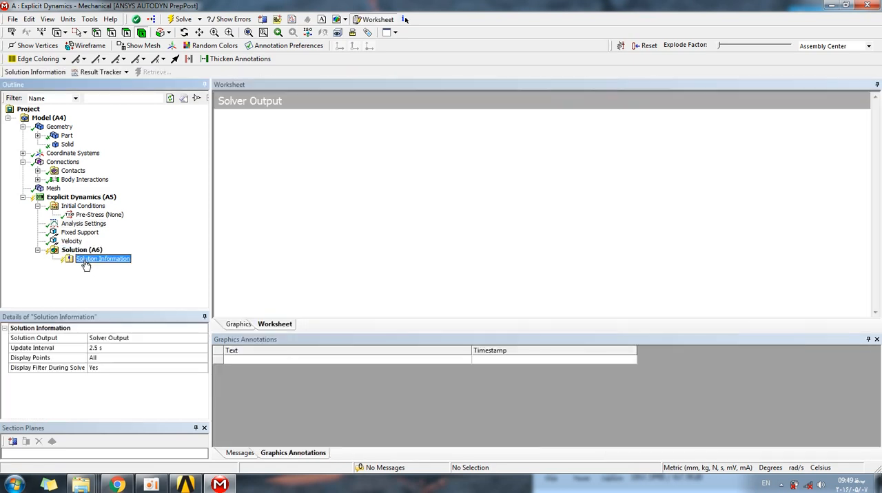
{"action": "left_click", "coordinate": [79, 225]}
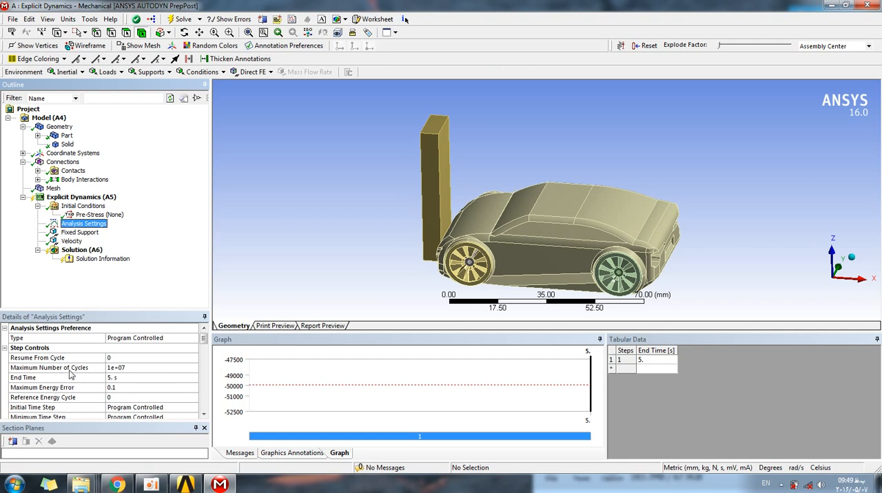
{"action": "left_click", "coordinate": [156, 368]}
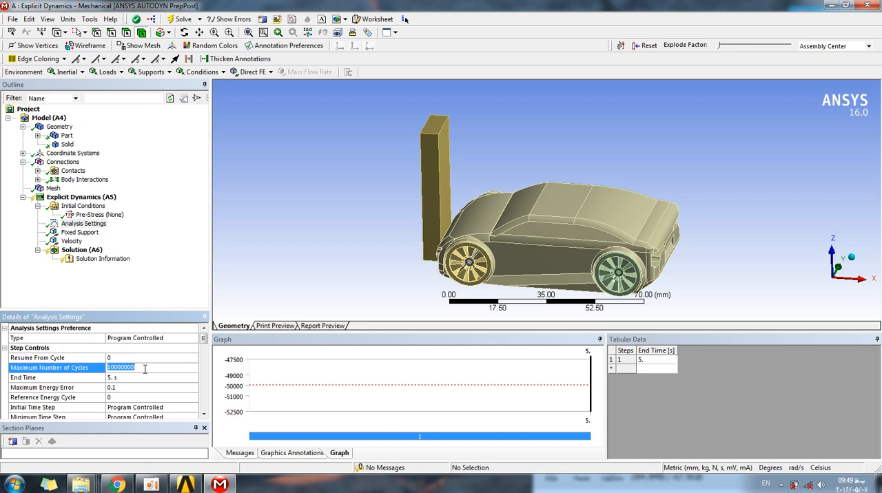
{"action": "type", "text": "1"}
{"action": "type", "text": "000"}
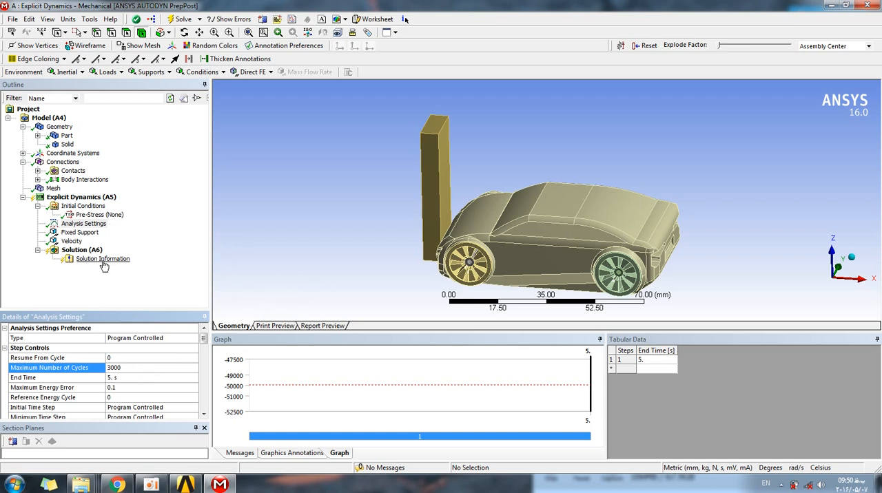
Insert a Total Deformation result for all bodies under Solution.
{"action": "left_click", "coordinate": [78, 250]}
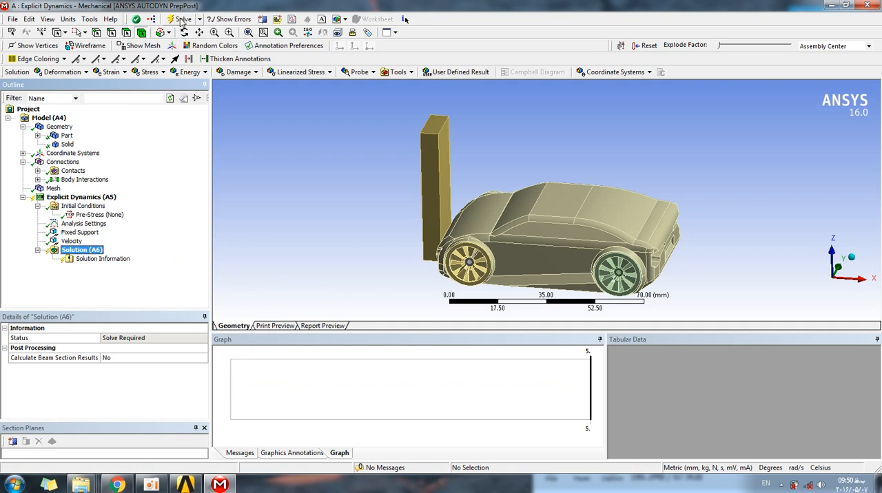
{"action": "right_click", "coordinate": [80, 250]}
{"action": "mouse_move", "coordinate": [127, 256]}
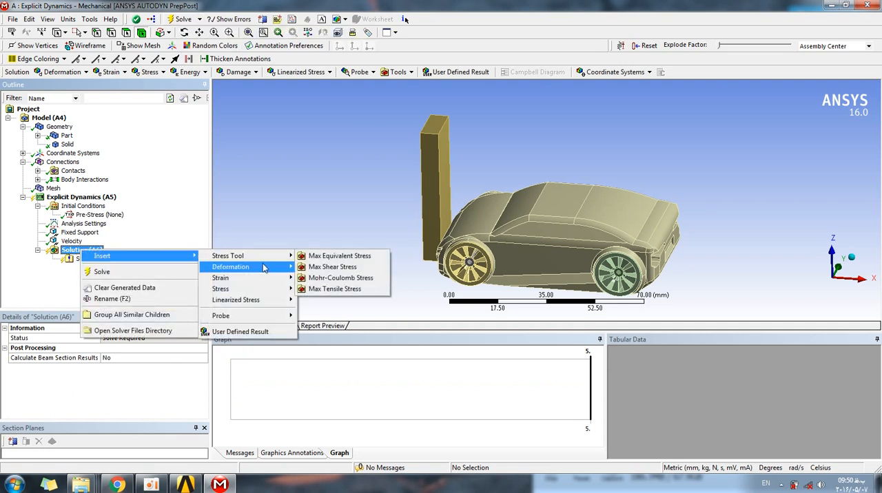
{"action": "mouse_move", "coordinate": [269, 270]}
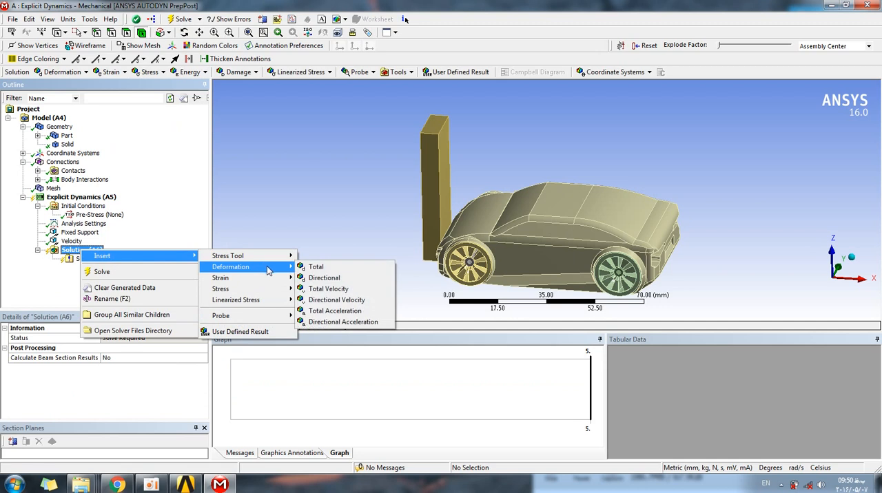
{"action": "left_click", "coordinate": [356, 268]}
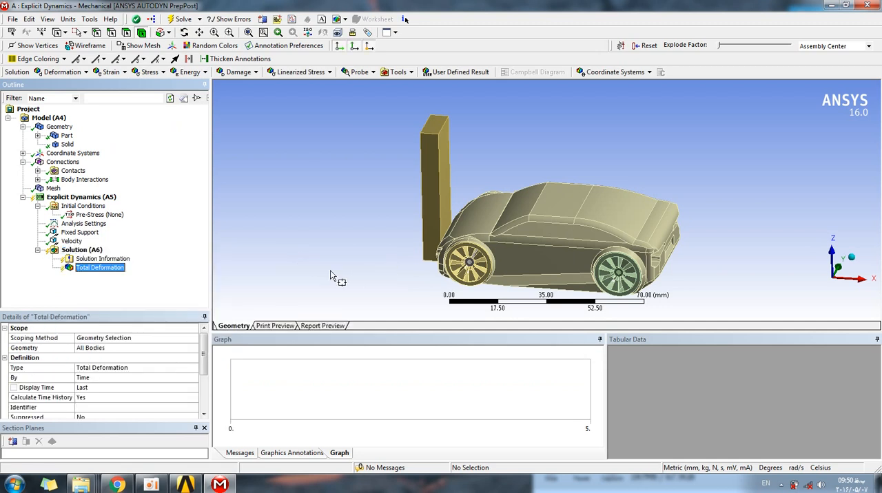
Insert an Equivalent (von-Mises) Stress result for all bodies under Solution.
{"action": "right_click", "coordinate": [86, 249]}
{"action": "mouse_move", "coordinate": [262, 288]}
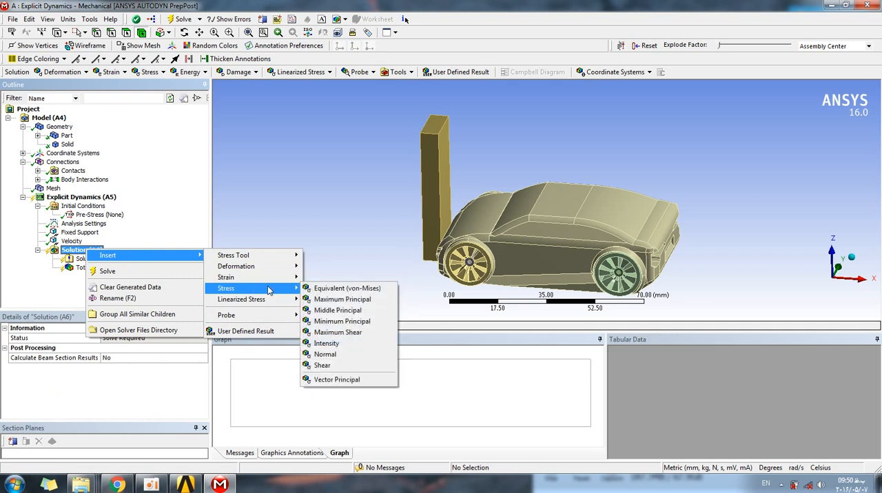
{"action": "left_click", "coordinate": [372, 290]}
{"action": "right_click", "coordinate": [99, 278]}
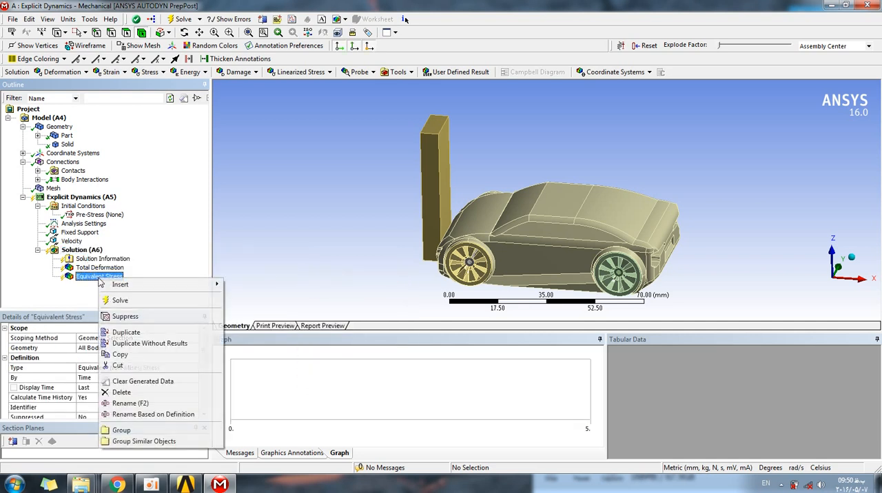
{"action": "mouse_move", "coordinate": [121, 284]}
{"action": "mouse_move", "coordinate": [288, 299]}
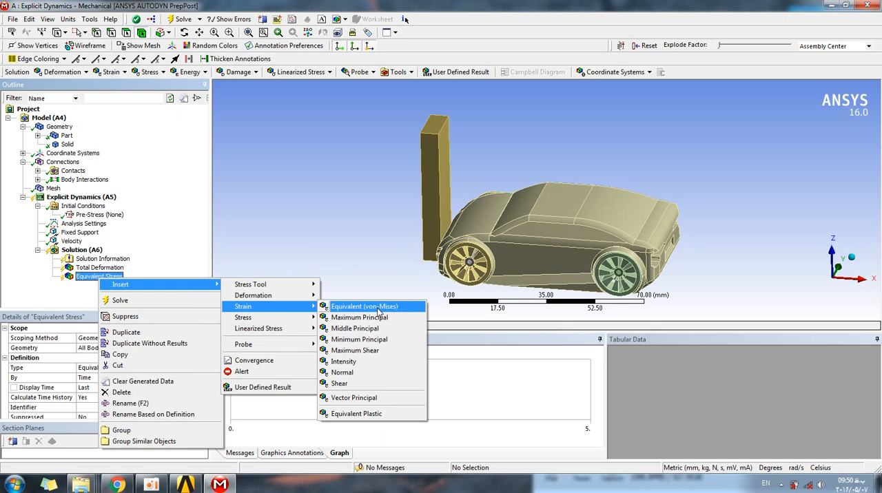
{"action": "left_click", "coordinate": [262, 244]}
Solve the explicit dynamics analysis and check the solver output in Solution Information before returning to the model graphics.
{"action": "left_click", "coordinate": [179, 22]}
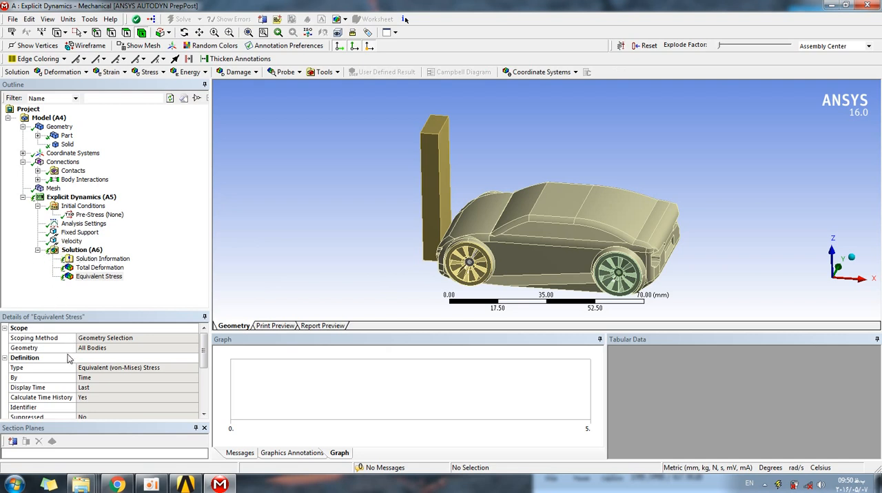
{"action": "key", "text": "F5"}
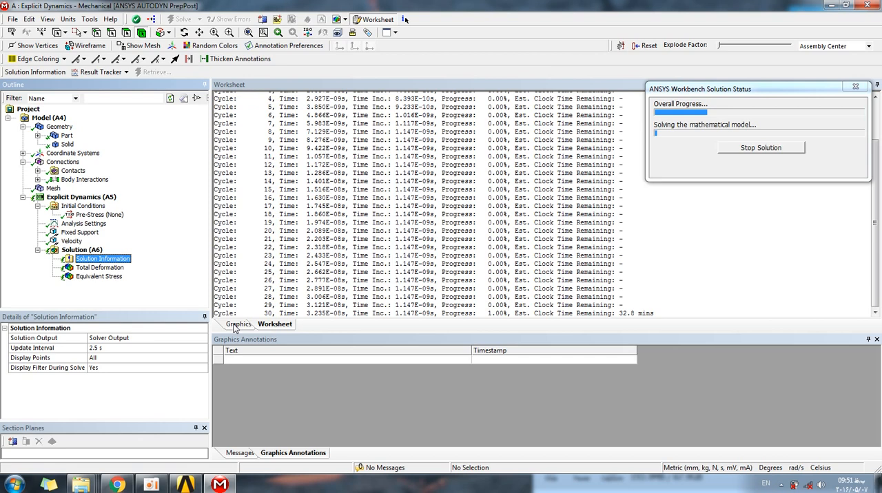
{"action": "left_click", "coordinate": [237, 325]}
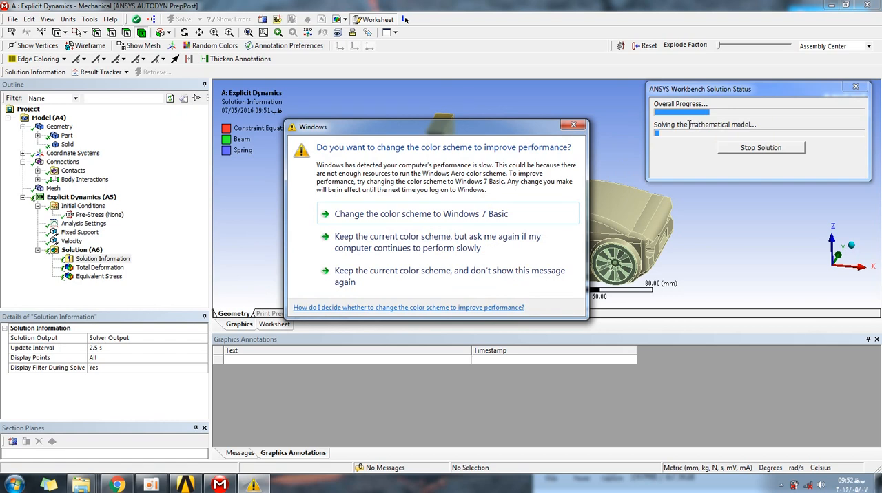
Dismiss the Windows color scheme message without changing the scheme.
{"action": "left_click_drag", "start_coordinate": [421, 130], "coordinate": [445, 100]}
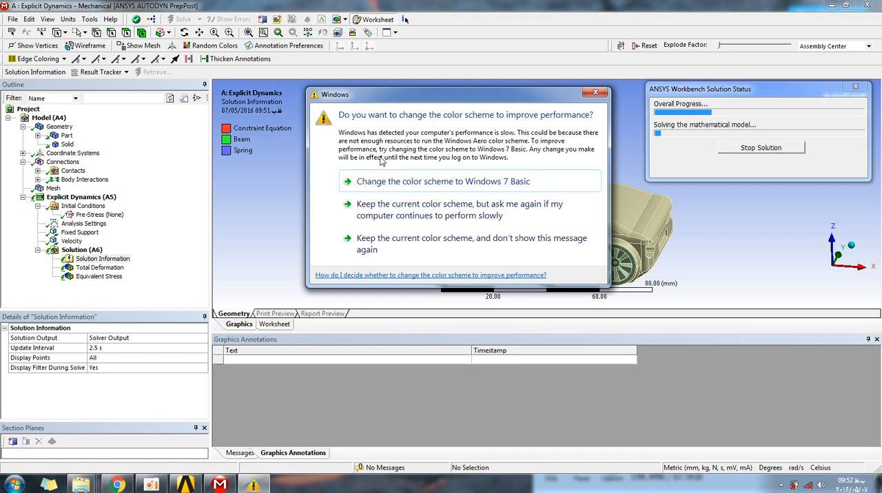
{"action": "mouse_move", "coordinate": [531, 102]}
{"action": "left_mouse_down"}
{"action": "mouse_move", "coordinate": [540, 116]}
{"action": "mouse_move", "coordinate": [533, 119]}
{"action": "left_mouse_up"}
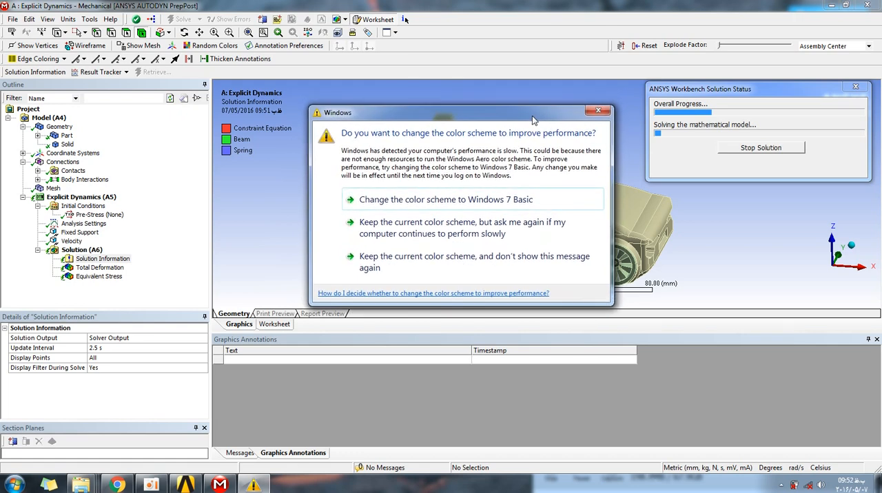
{"action": "left_click", "coordinate": [596, 110]}
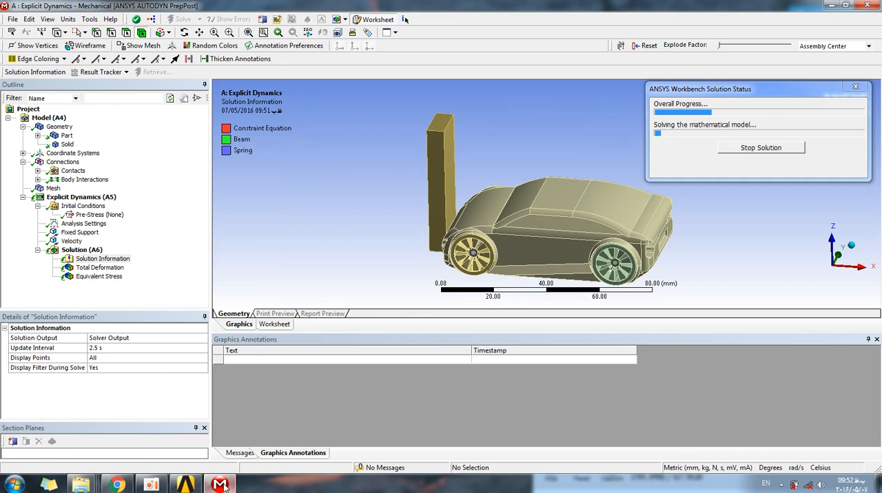
{"action": "left_click", "coordinate": [152, 485]}
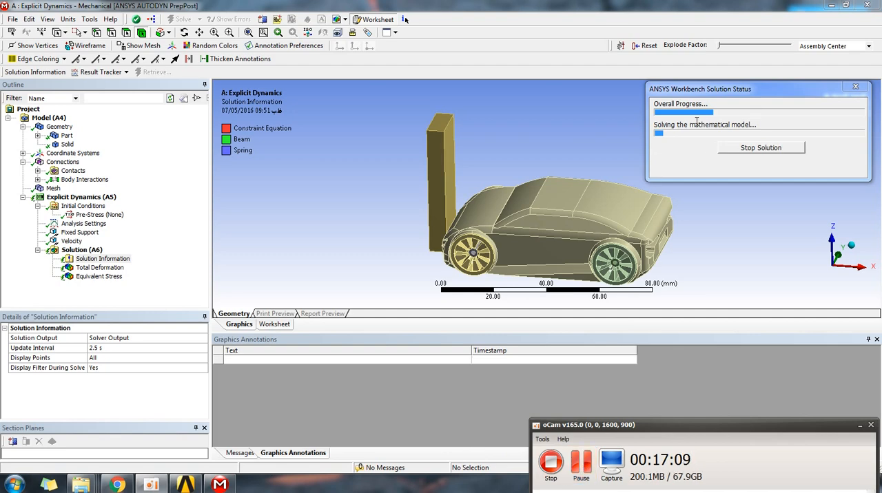
{"action": "left_click", "coordinate": [585, 469]}
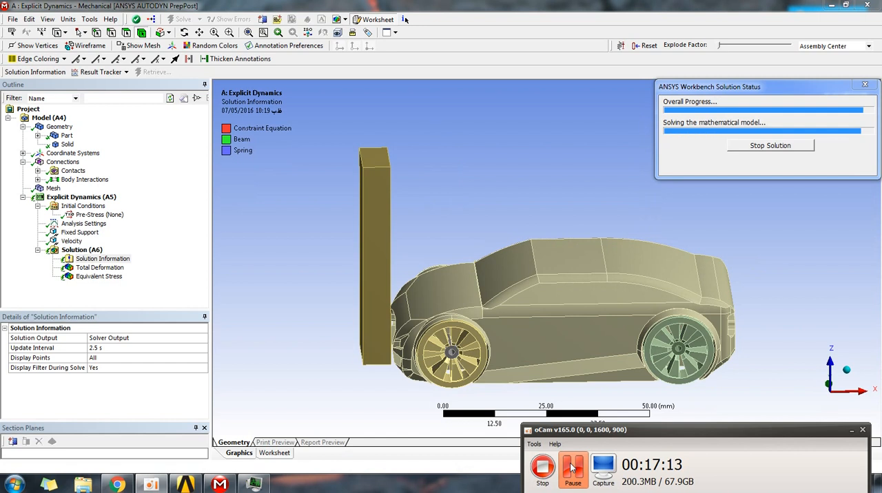
{"action": "left_click", "coordinate": [852, 433]}
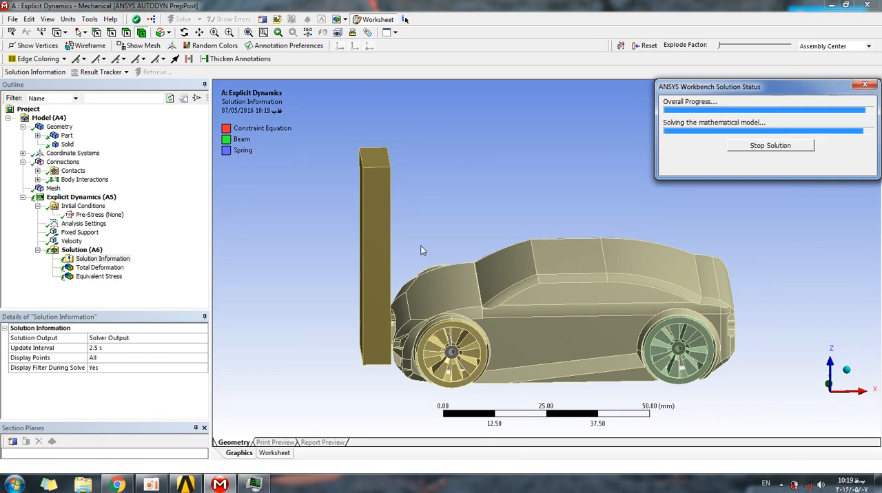
Monitor the solver output until the solution finishes, checking the car and wall model in between.
{"action": "left_click", "coordinate": [273, 453]}
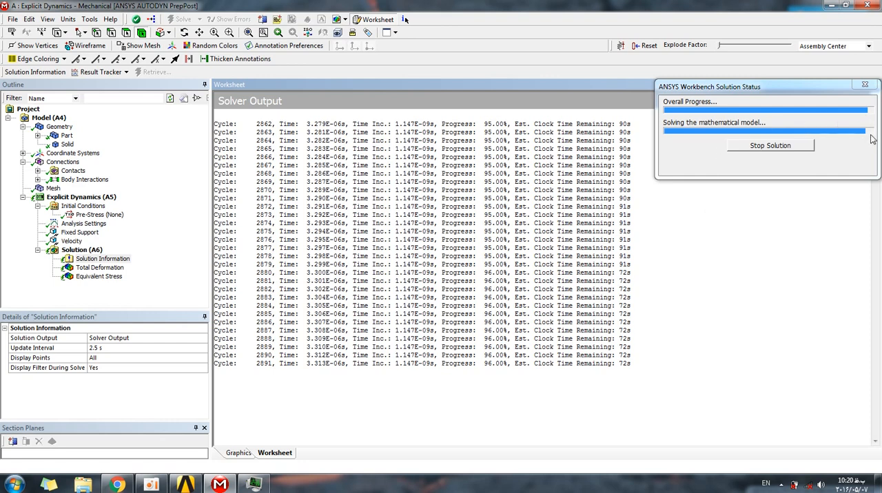
{"action": "left_click", "coordinate": [240, 453]}
{"action": "mouse_move", "coordinate": [514, 202]}
{"action": "middle_mouse_down"}
{"action": "mouse_move", "coordinate": [508, 186]}
{"action": "mouse_move", "coordinate": [525, 183]}
{"action": "mouse_move", "coordinate": [477, 222]}
{"action": "mouse_move", "coordinate": [494, 203]}
{"action": "mouse_move", "coordinate": [512, 202]}
{"action": "middle_mouse_up"}
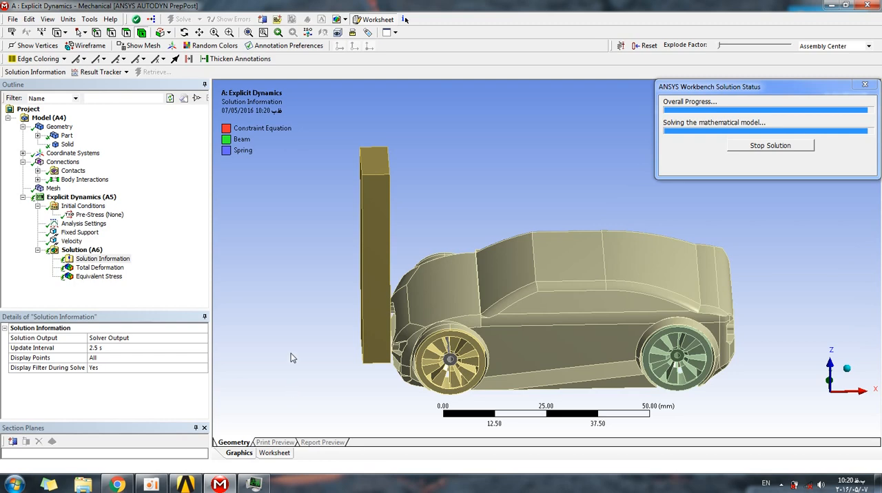
{"action": "middle_click_drag", "start_coordinate": [295, 346], "coordinate": [284, 305]}
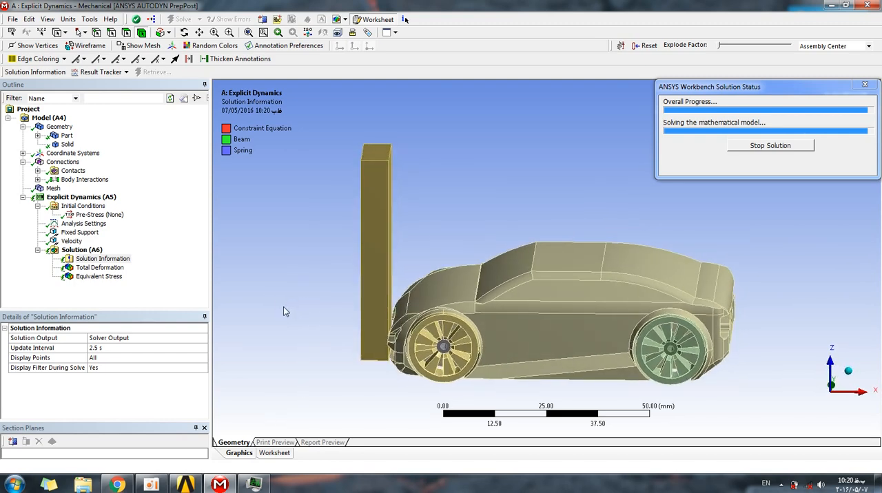
{"action": "left_click", "coordinate": [272, 453]}
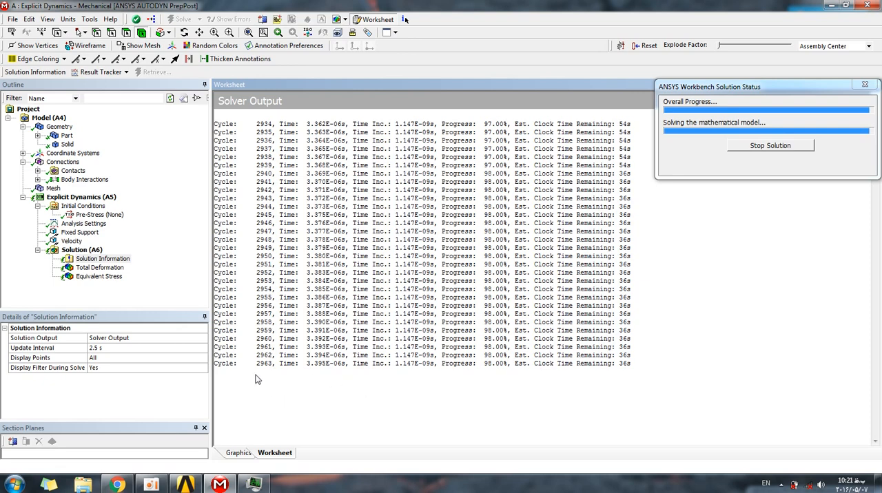
{"action": "left_click", "coordinate": [237, 453]}
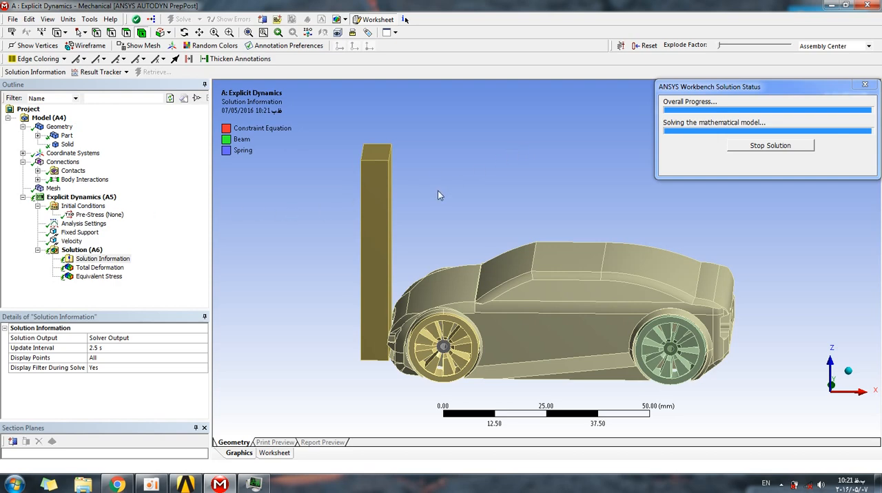
{"action": "mouse_move", "coordinate": [444, 192]}
{"action": "middle_mouse_down"}
{"action": "mouse_move", "coordinate": [468, 182]}
{"action": "mouse_move", "coordinate": [434, 192]}
{"action": "middle_mouse_up"}
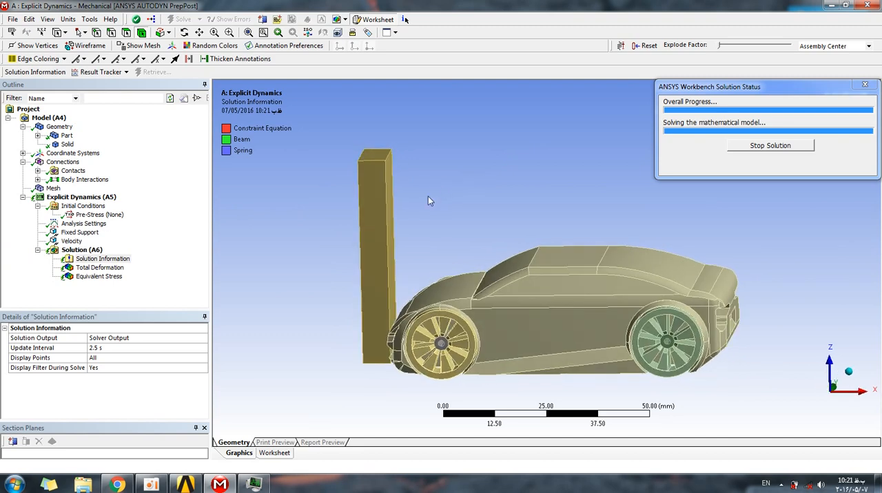
{"action": "mouse_move", "coordinate": [291, 240]}
{"action": "middle_mouse_down"}
{"action": "mouse_move", "coordinate": [310, 232]}
{"action": "mouse_move", "coordinate": [295, 230]}
{"action": "mouse_move", "coordinate": [304, 240]}
{"action": "middle_mouse_up"}
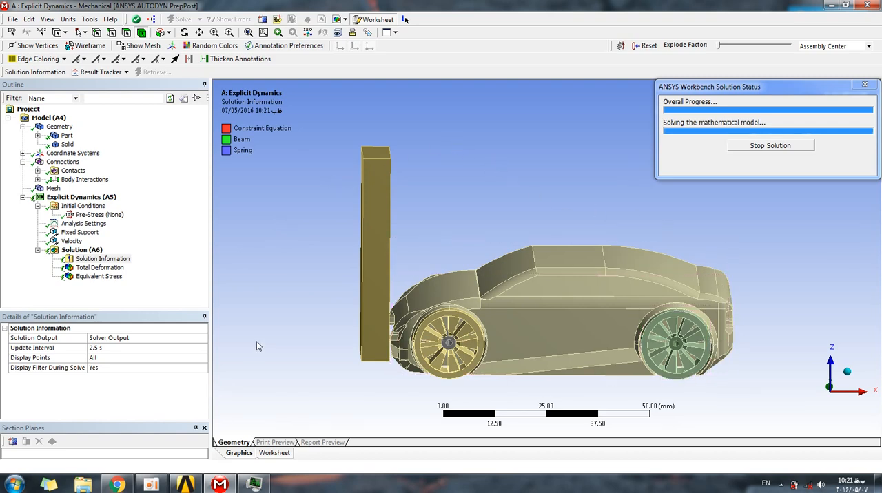
{"action": "left_click", "coordinate": [277, 453]}
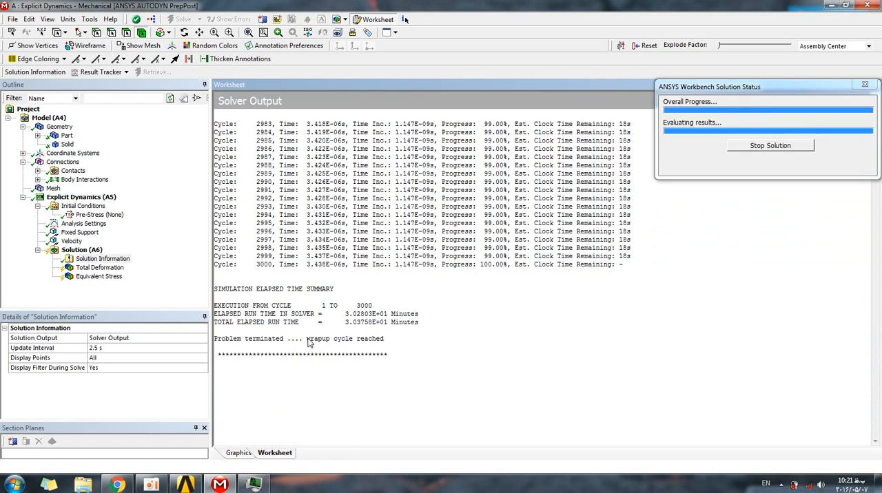
{"action": "left_click", "coordinate": [240, 455]}
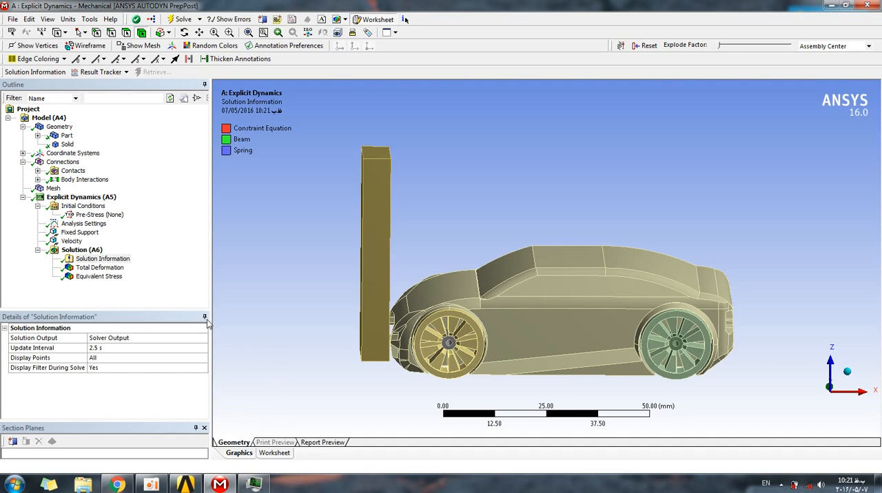
Examine the Equivalent Stress and Total Deformation results, and play the equivalent stress animation.
{"action": "left_click", "coordinate": [99, 276]}
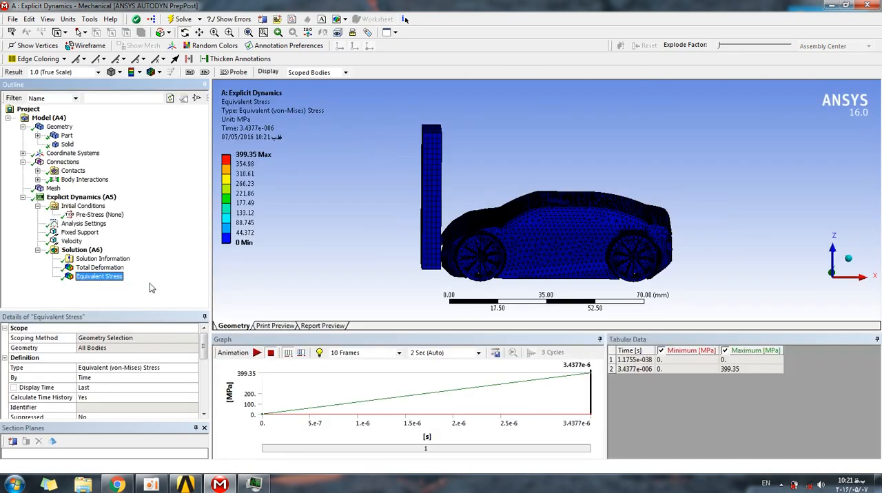
{"action": "left_click_drag", "start_coordinate": [329, 229], "coordinate": [331, 228]}
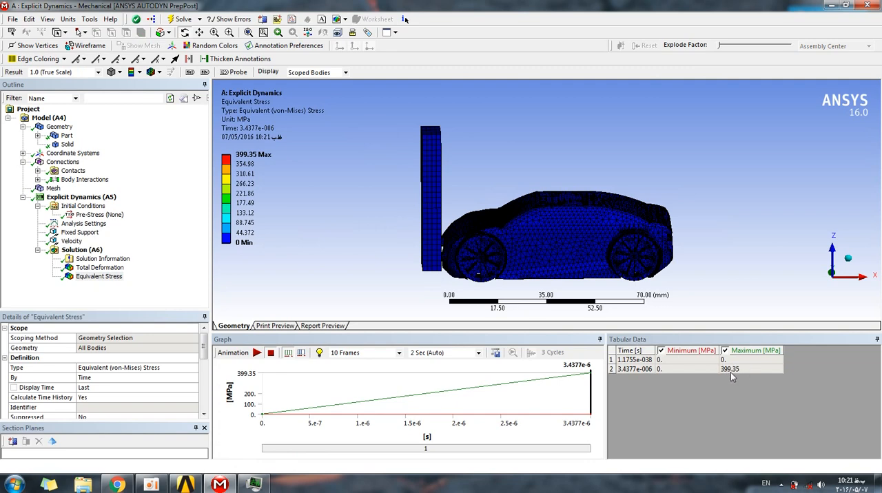
{"action": "left_click", "coordinate": [96, 269]}
{"action": "left_click", "coordinate": [97, 278]}
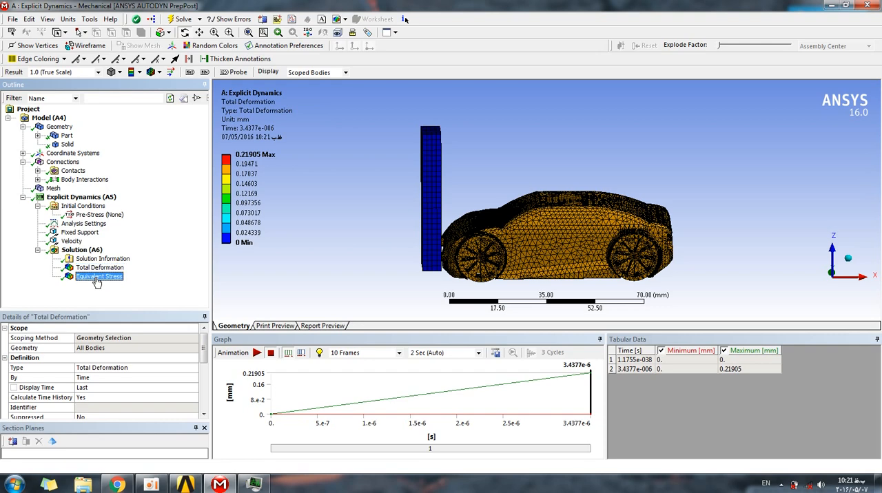
{"action": "left_click", "coordinate": [256, 354]}
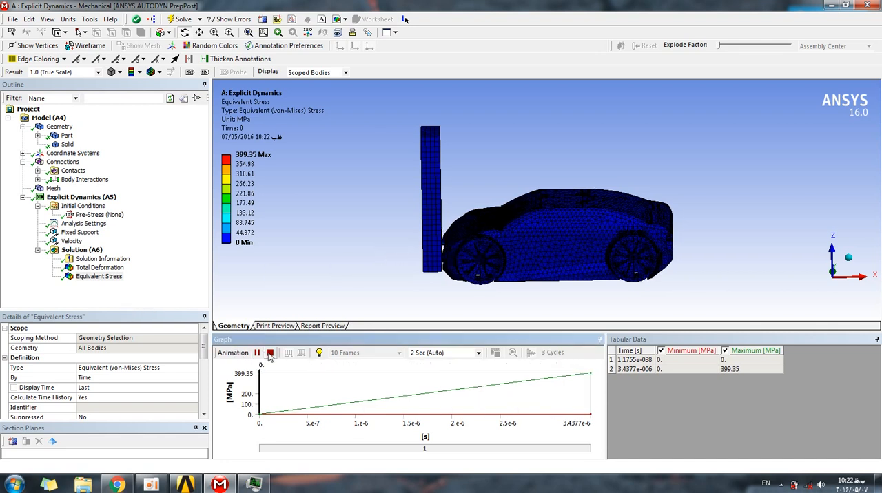
{"action": "left_click", "coordinate": [269, 353]}
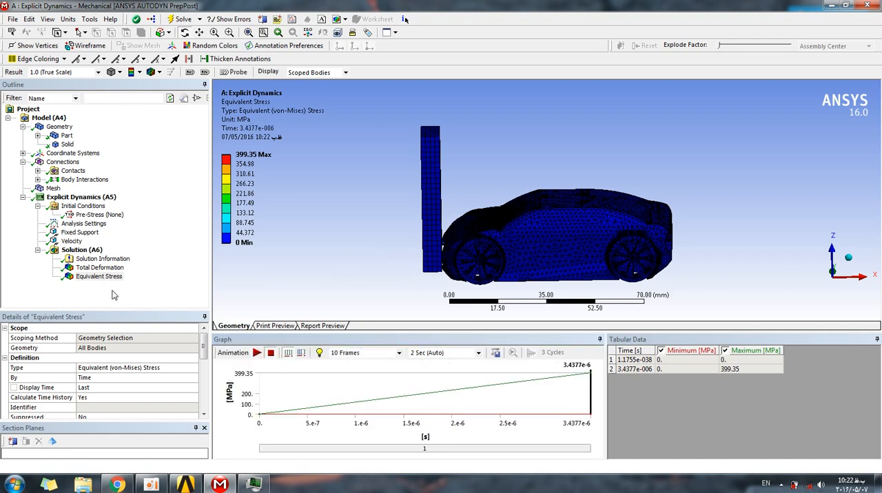
Set the maximum number of cycles to 100 in the Analysis Settings.
{"action": "left_click", "coordinate": [82, 223]}
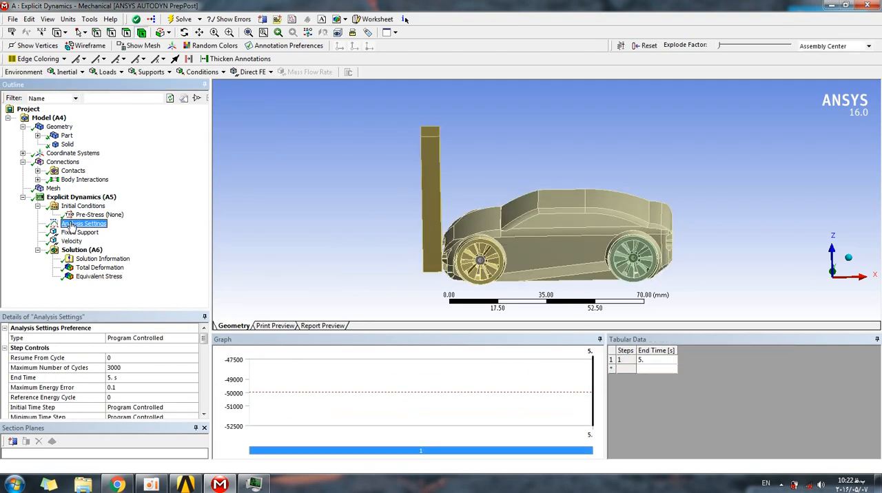
{"action": "left_click", "coordinate": [118, 368]}
{"action": "type", "text": "1"}
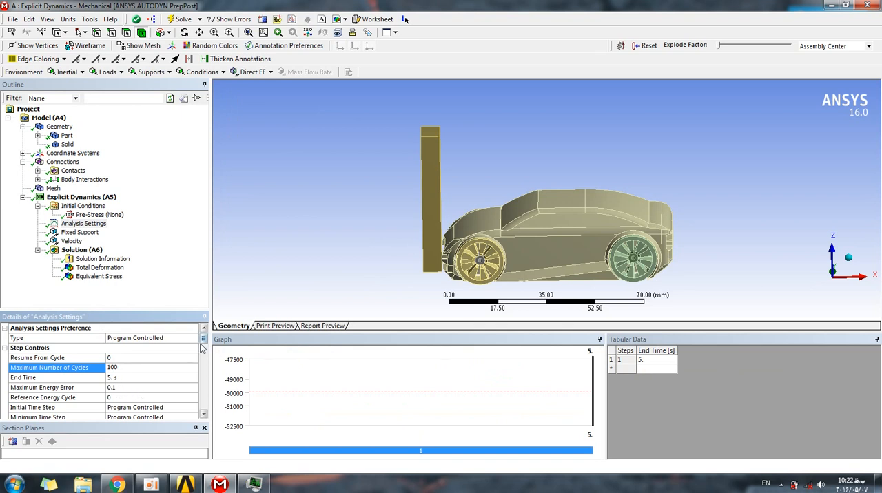
Set the X component of the car's Velocity to -500000 mm/s and solve the analysis.
{"action": "left_click", "coordinate": [71, 241]}
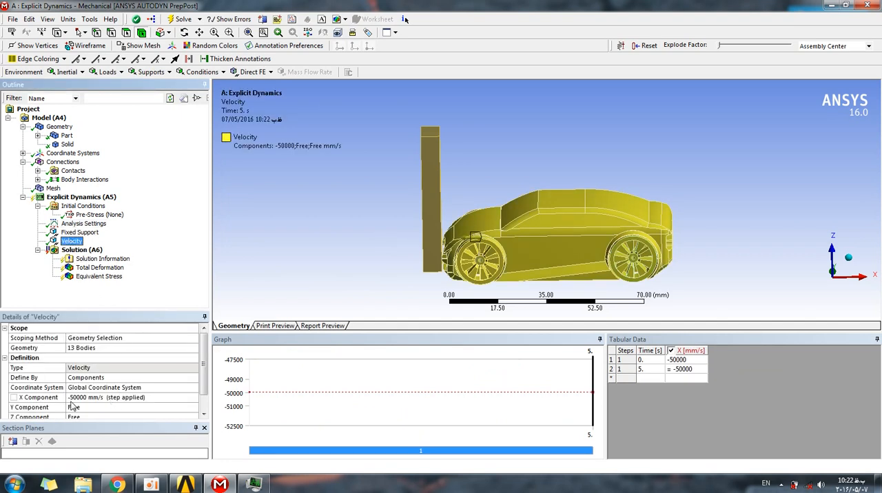
{"action": "left_click", "coordinate": [73, 399]}
{"action": "left_click", "coordinate": [93, 397]}
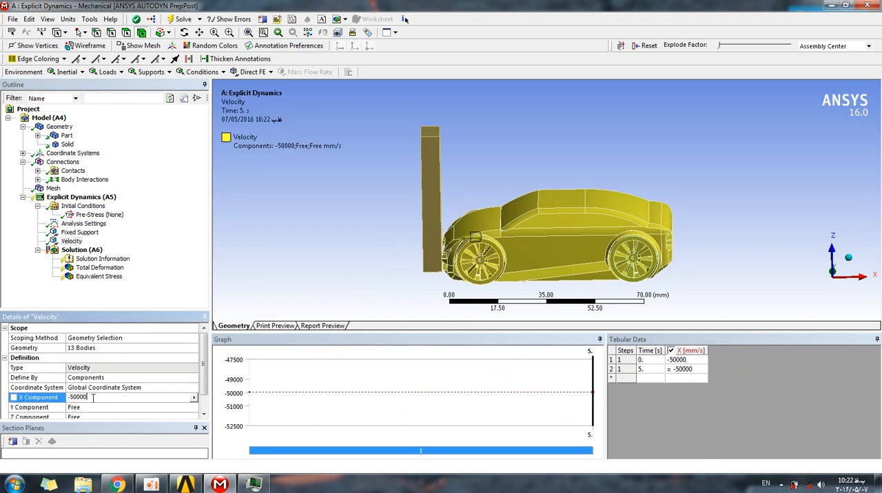
{"action": "key", "text": "Return"}
{"action": "left_click", "coordinate": [182, 20]}
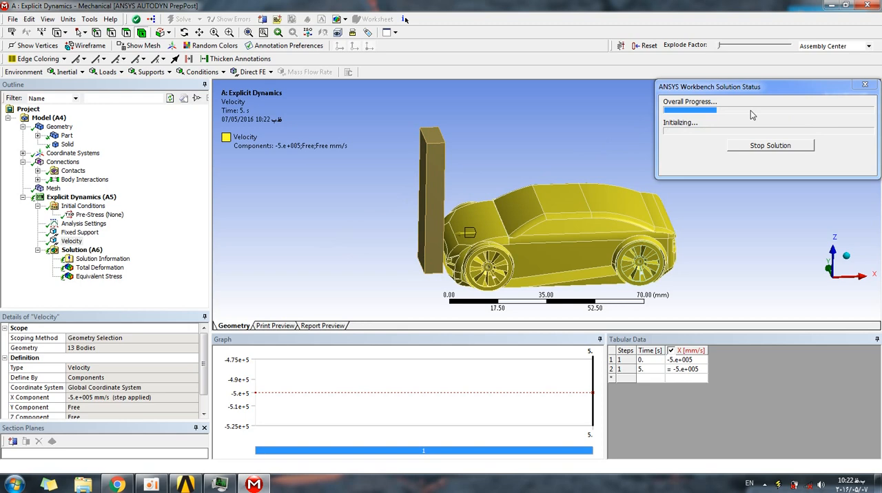
Inspect the car and wall model during the solve, check the solver output in Solution Information, and return to the model graphics.
{"action": "middle_click_drag", "start_coordinate": [493, 149], "coordinate": [461, 153]}
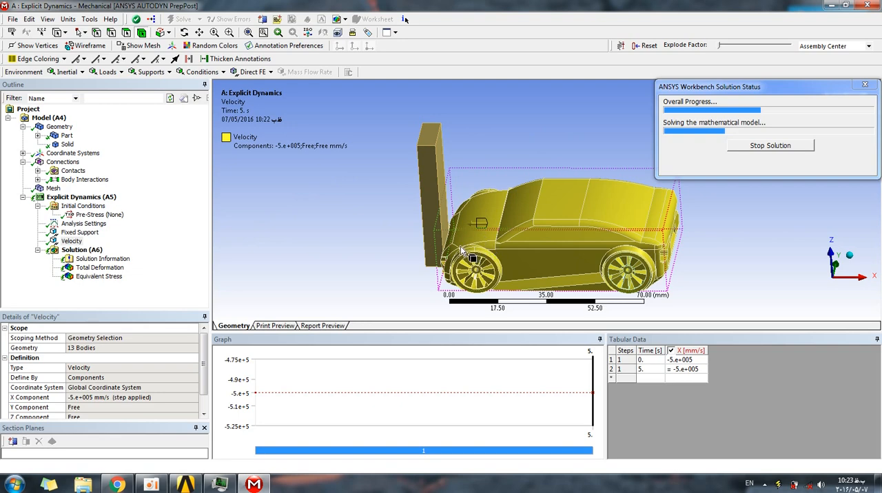
{"action": "middle_click_drag", "start_coordinate": [345, 215], "coordinate": [358, 201]}
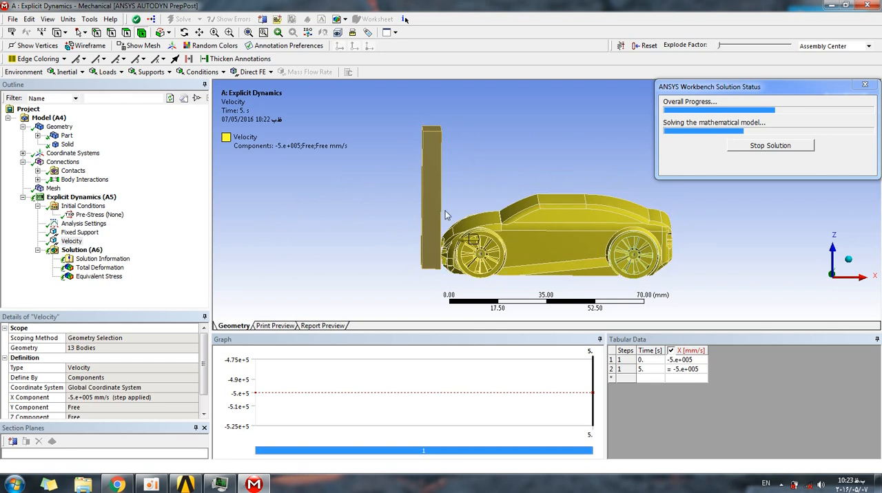
{"action": "middle_click_drag", "start_coordinate": [379, 210], "coordinate": [458, 215]}
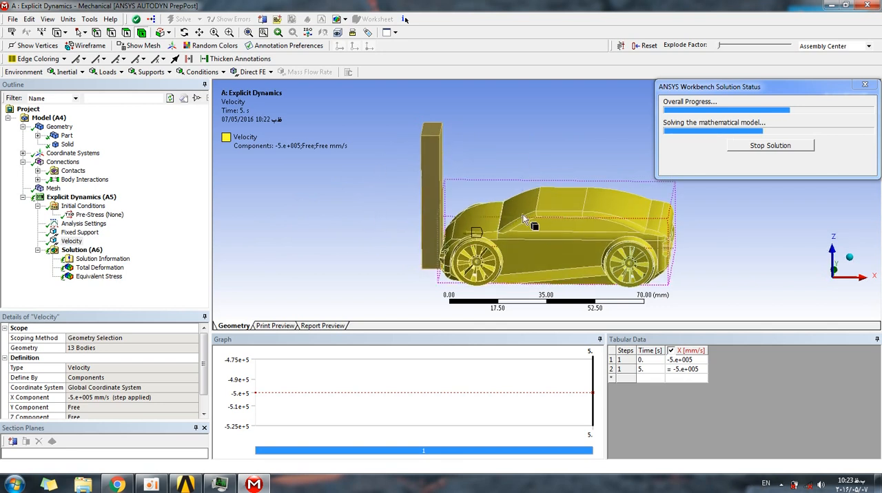
{"action": "middle_click_drag", "start_coordinate": [354, 218], "coordinate": [334, 216]}
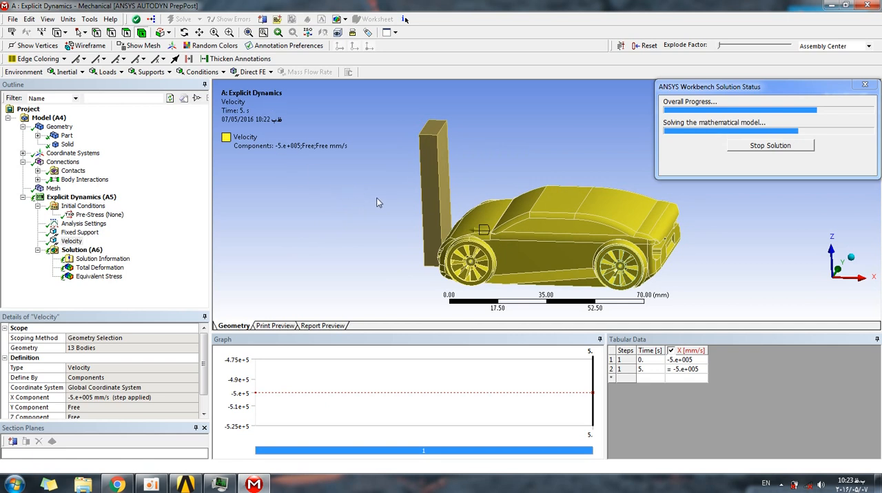
{"action": "middle_click_drag", "start_coordinate": [354, 201], "coordinate": [361, 196]}
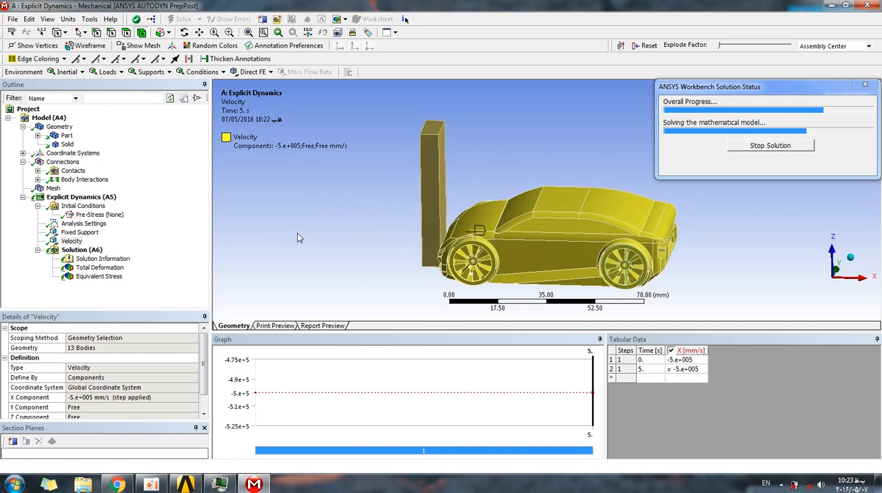
{"action": "middle_click_drag", "start_coordinate": [352, 222], "coordinate": [365, 207]}
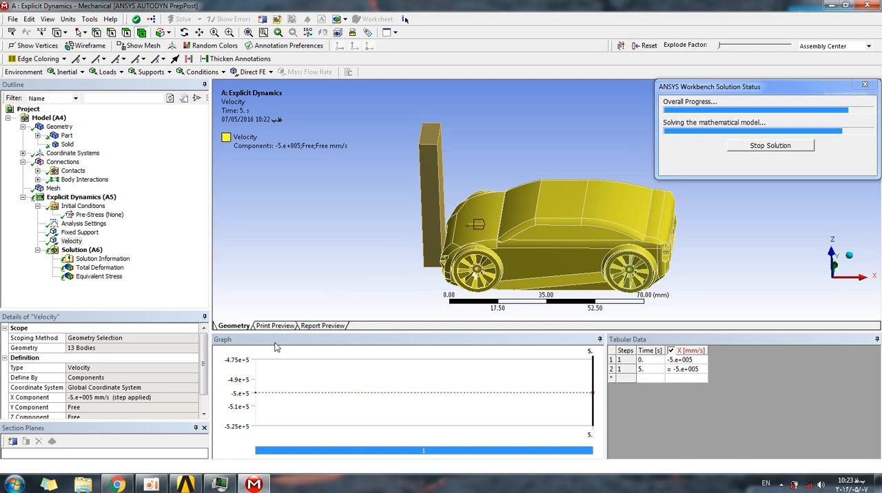
{"action": "left_click", "coordinate": [100, 259]}
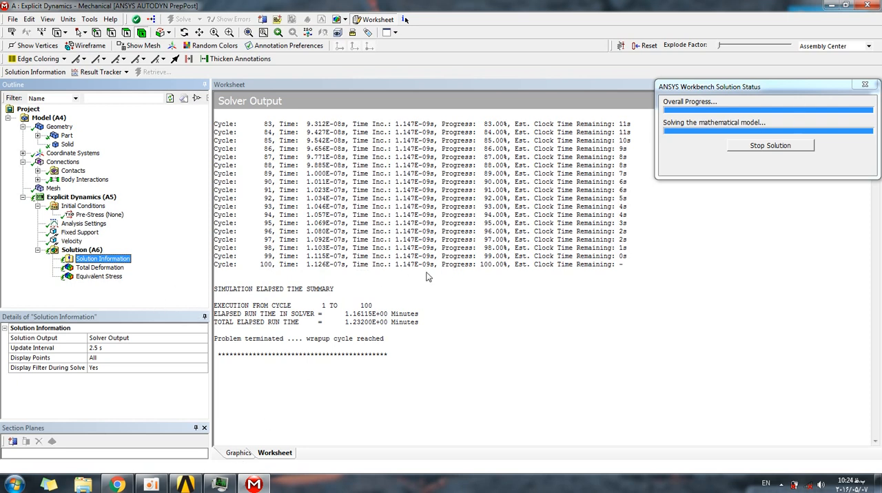
{"action": "left_click", "coordinate": [235, 454]}
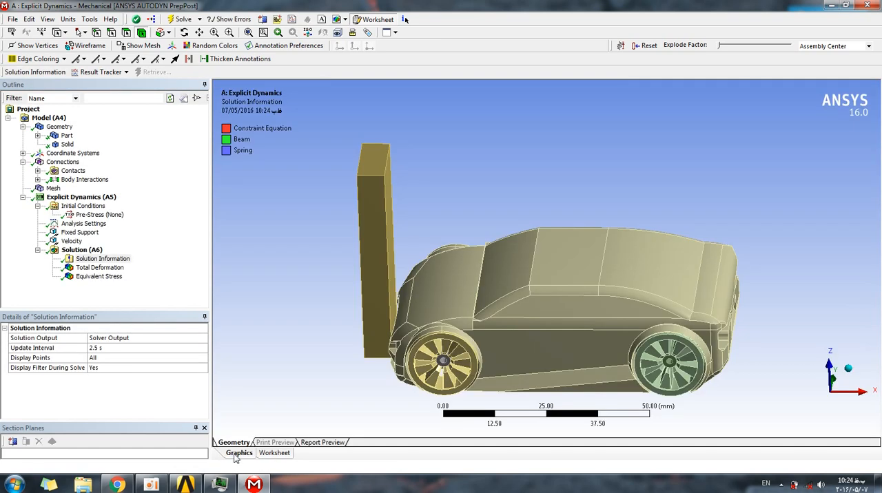
Display the Total Deformation result and play its animation to examine the car and wall.
{"action": "left_click", "coordinate": [100, 267]}
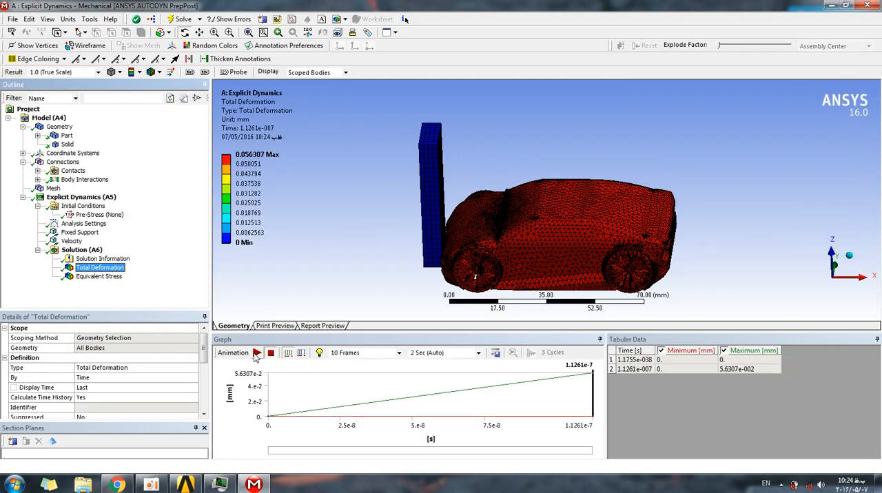
{"action": "left_click", "coordinate": [257, 353]}
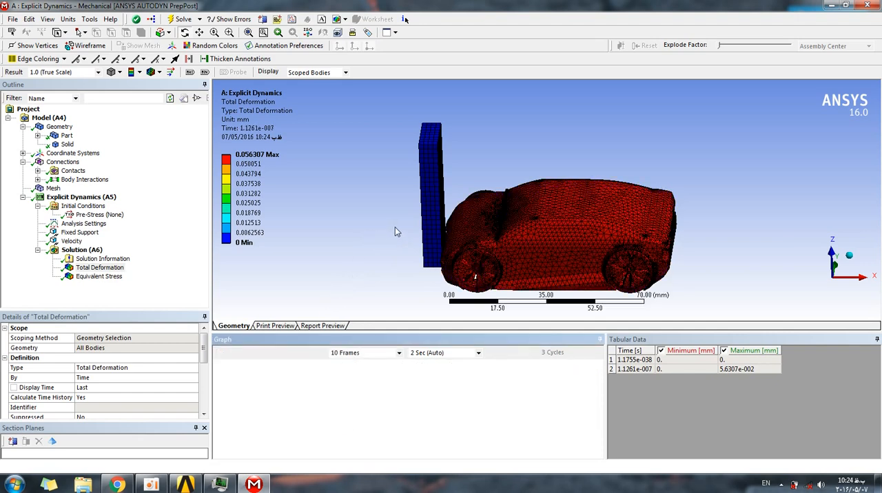
{"action": "middle_click_drag", "start_coordinate": [394, 233], "coordinate": [460, 241]}
{"action": "middle_click_drag", "start_coordinate": [412, 221], "coordinate": [441, 224]}
Display the Equivalent Stress result, play its animation and stop it.
{"action": "left_click", "coordinate": [99, 276]}
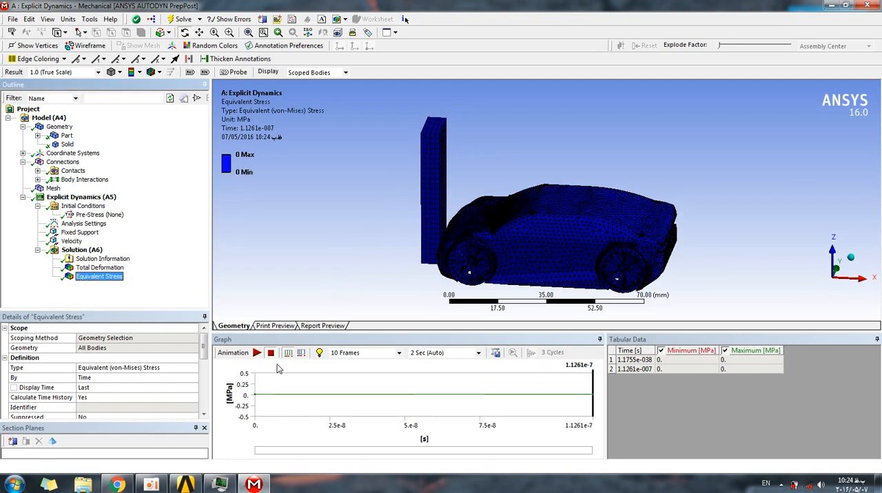
{"action": "left_click", "coordinate": [286, 369]}
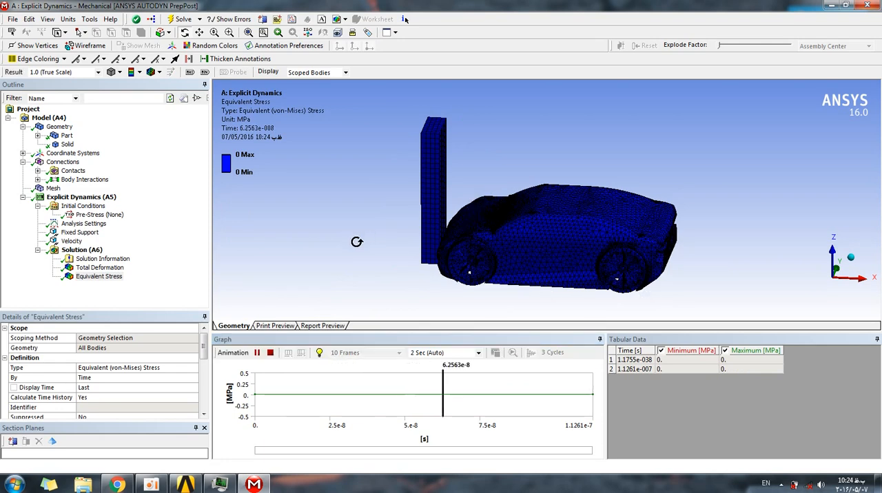
{"action": "left_click", "coordinate": [270, 352]}
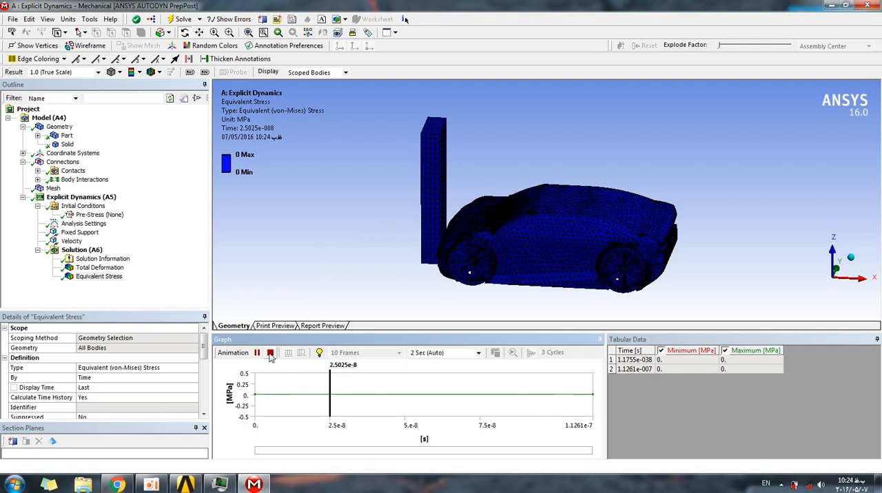
Set the X component of the car's Velocity to -5000000 mm/s and solve the analysis again.
{"action": "left_click", "coordinate": [72, 243]}
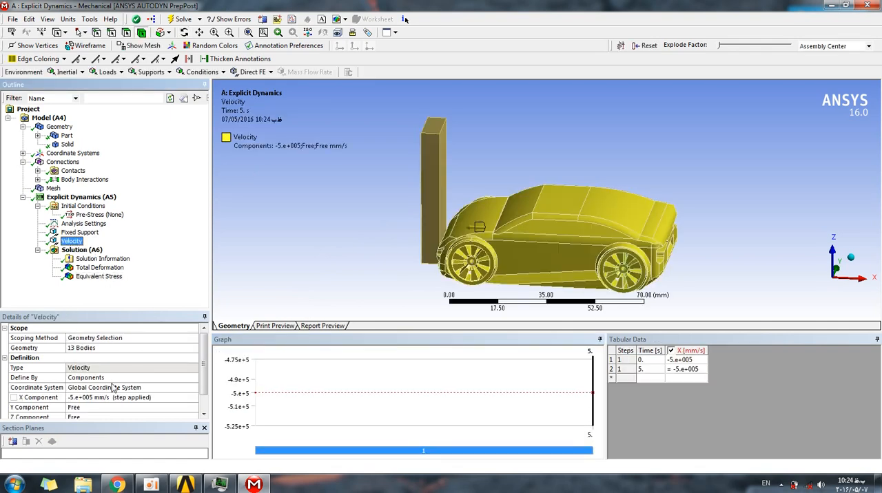
{"action": "left_click", "coordinate": [96, 397]}
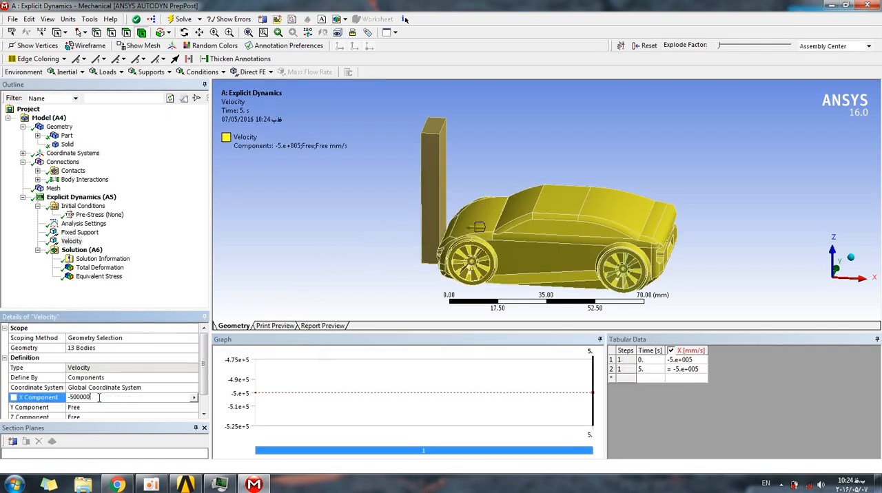
{"action": "key", "text": "Return"}
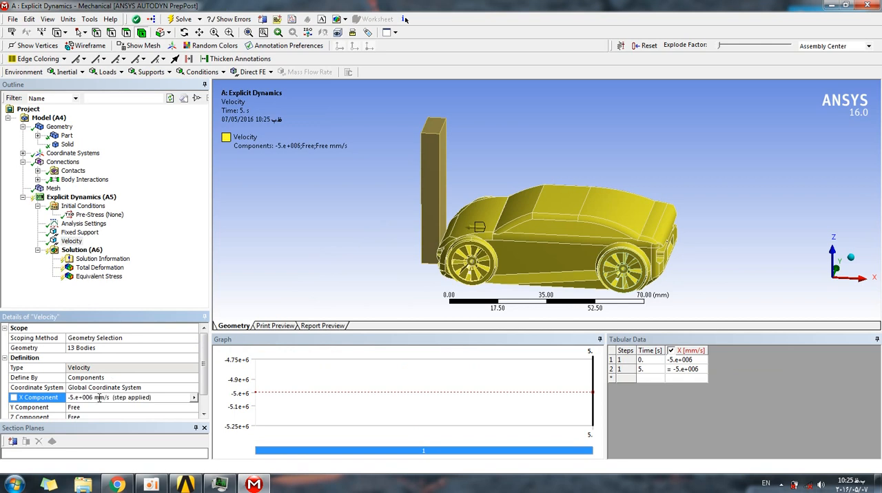
{"action": "left_click", "coordinate": [184, 19]}
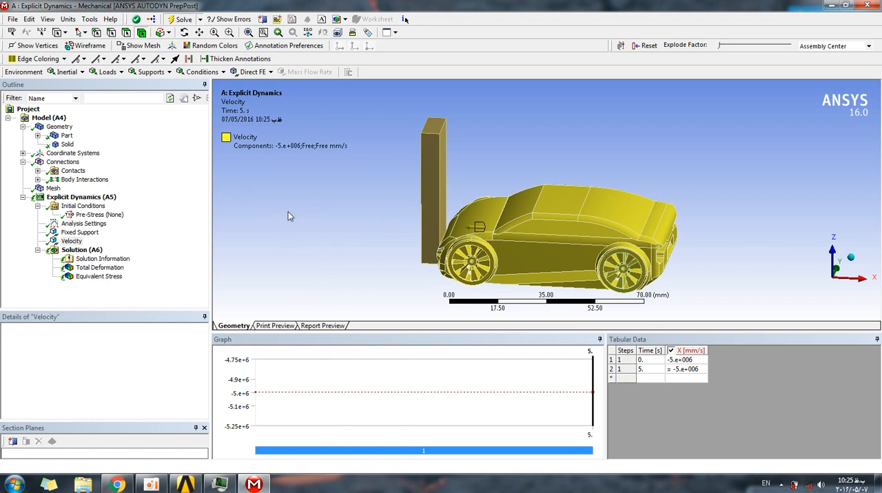
{"action": "left_click", "coordinate": [154, 485]}
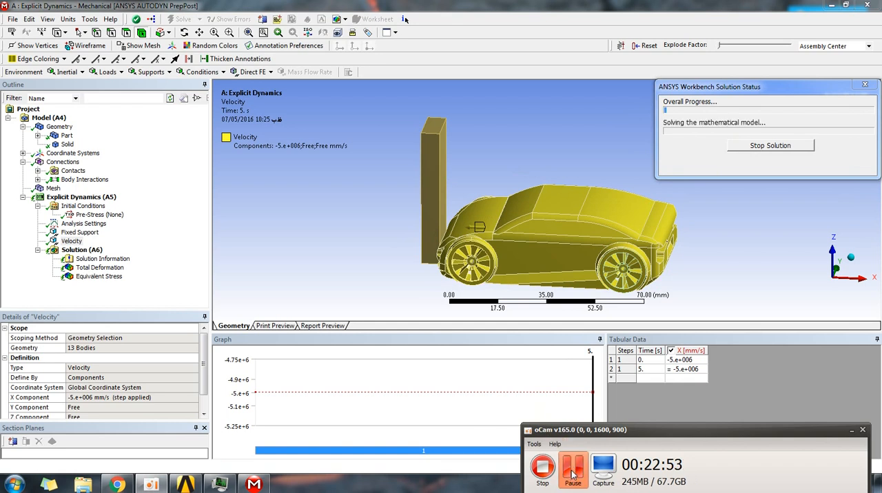
{"action": "left_click", "coordinate": [852, 430]}
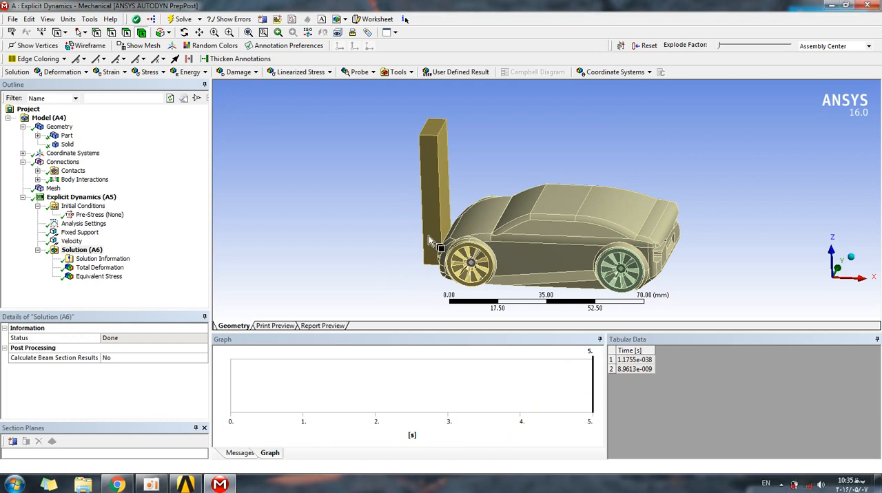
Display the Total Deformation result and examine the car body and its contact with the wall from several angles and up close.
{"action": "middle_click_drag", "start_coordinate": [515, 161], "coordinate": [541, 155]}
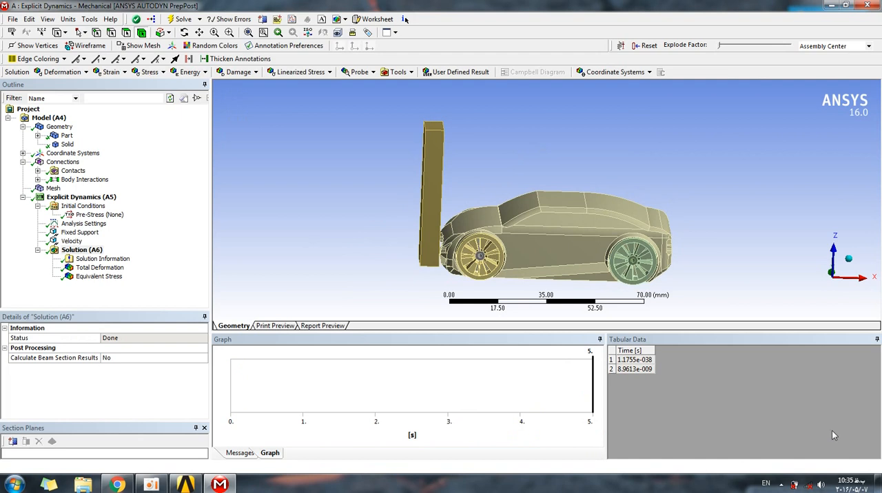
{"action": "middle_click_drag", "start_coordinate": [619, 152], "coordinate": [539, 172]}
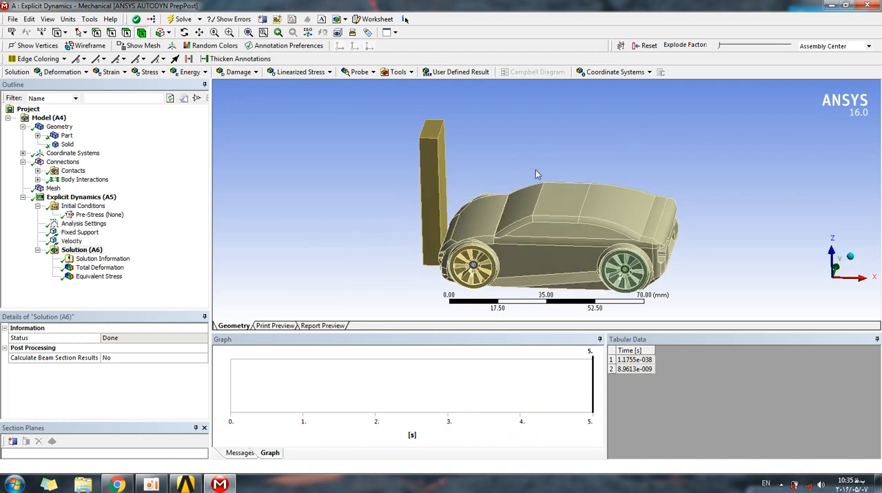
{"action": "left_click", "coordinate": [93, 269]}
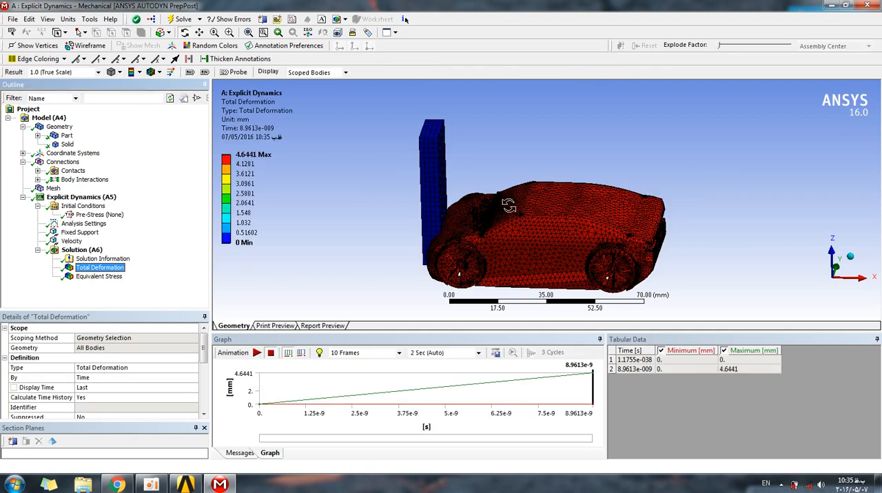
{"action": "left_click_drag", "start_coordinate": [467, 189], "coordinate": [458, 202]}
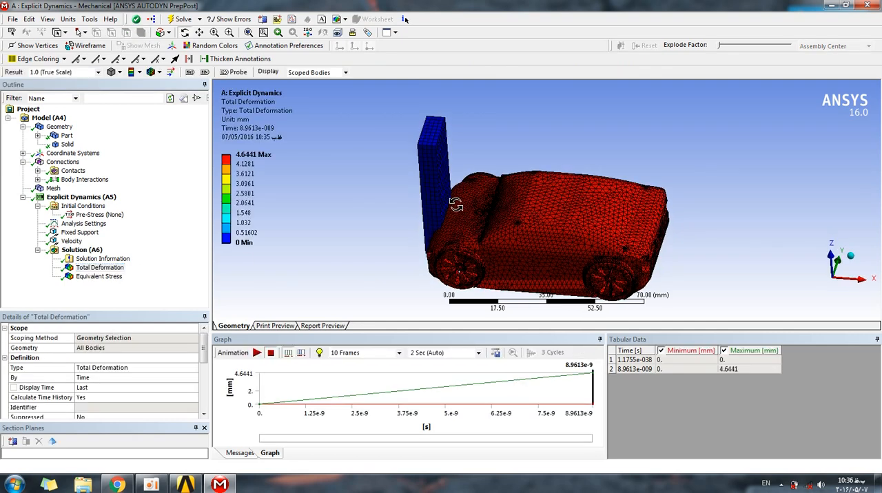
{"action": "scroll", "coordinate": [465, 220], "scroll_direction": "down", "scroll_amount": 2}
{"action": "scroll", "coordinate": [448, 222], "scroll_direction": "up", "scroll_amount": 8}
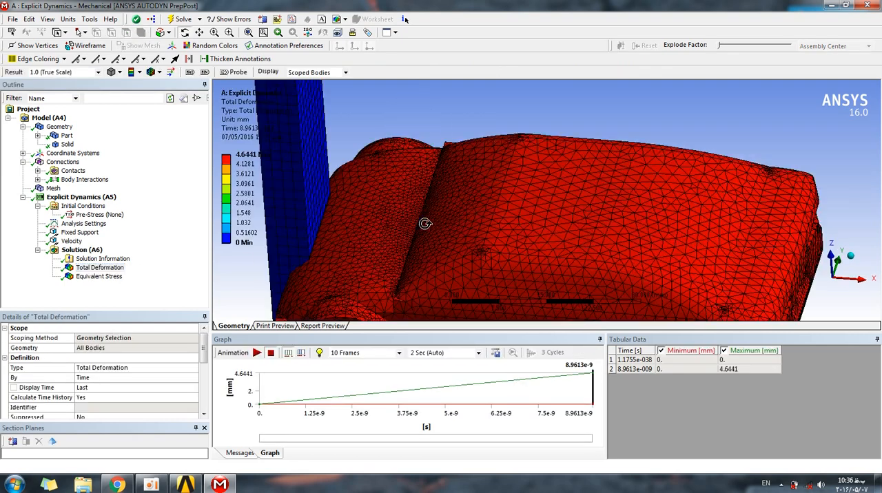
{"action": "scroll", "coordinate": [365, 231], "scroll_direction": "down", "scroll_amount": 2}
{"action": "left_click_drag", "start_coordinate": [350, 231], "coordinate": [599, 220]}
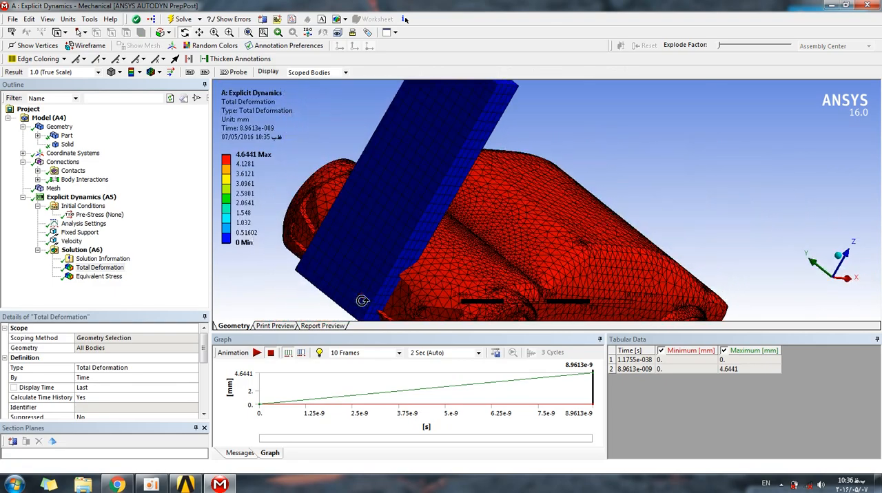
{"action": "left_click_drag", "start_coordinate": [456, 228], "coordinate": [325, 230]}
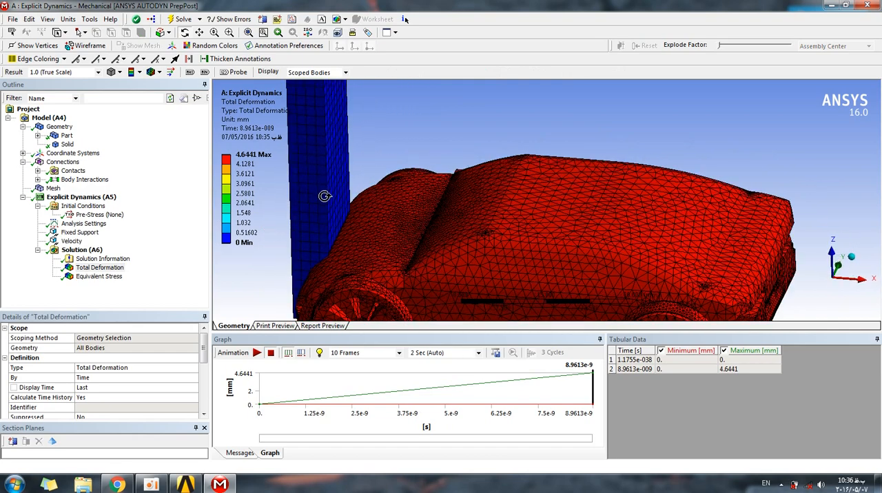
{"action": "left_click_drag", "start_coordinate": [390, 149], "coordinate": [362, 144]}
{"action": "mouse_move", "coordinate": [561, 172]}
{"action": "left_mouse_down"}
{"action": "mouse_move", "coordinate": [526, 183]}
{"action": "mouse_move", "coordinate": [538, 170]}
{"action": "mouse_move", "coordinate": [565, 179]}
{"action": "left_mouse_up"}
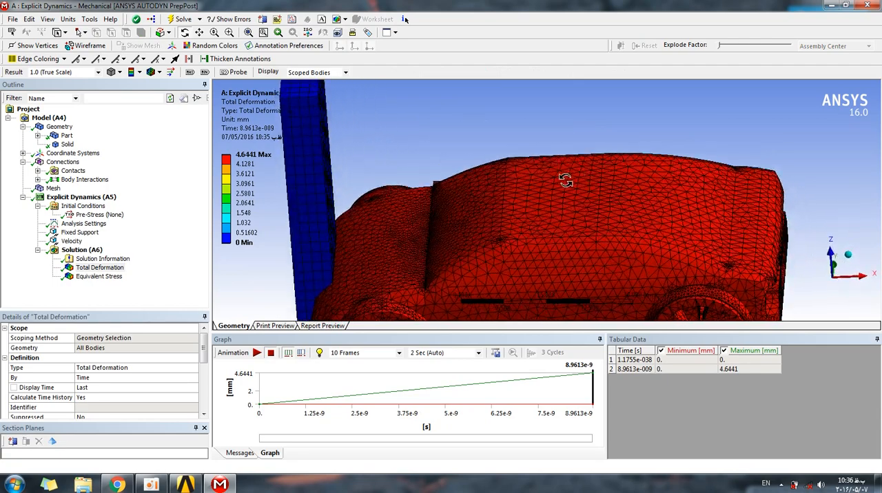
{"action": "left_click_drag", "start_coordinate": [425, 229], "coordinate": [373, 234]}
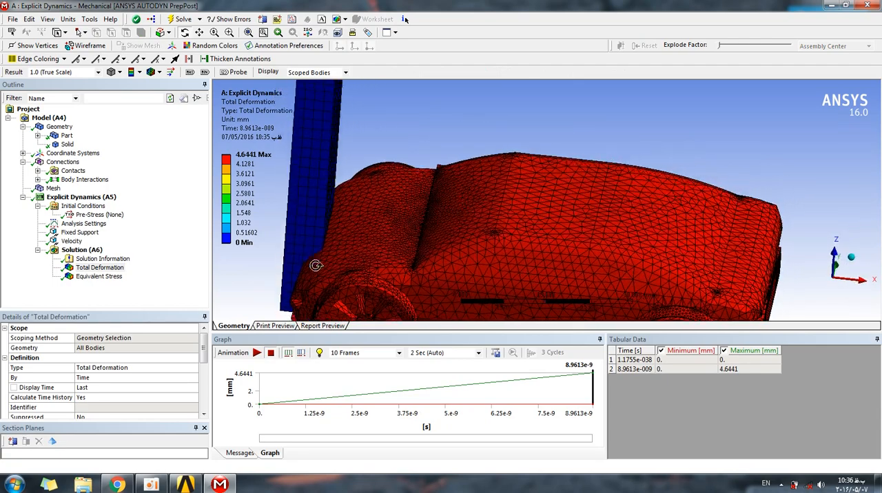
{"action": "scroll", "coordinate": [366, 238], "scroll_direction": "down", "scroll_amount": 3}
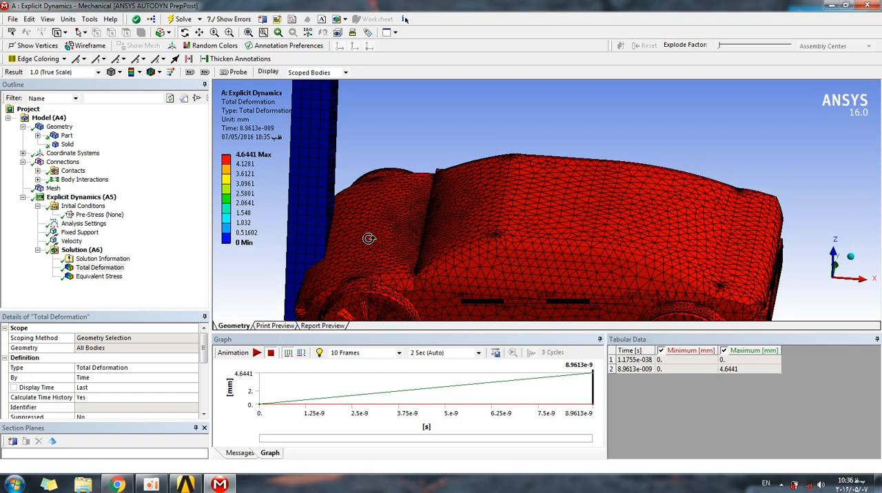
{"action": "left_click_drag", "start_coordinate": [534, 221], "coordinate": [559, 219]}
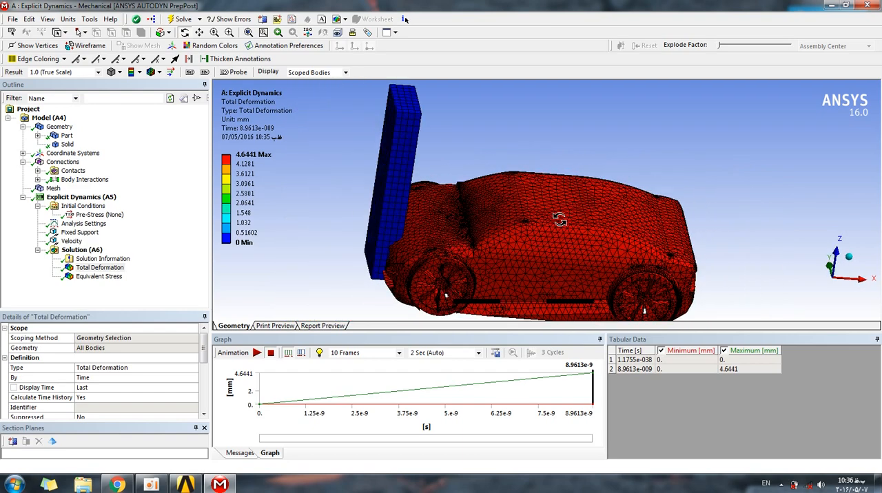
Set the Total Deformation animation to 100 frames over 10 seconds and play it.
{"action": "left_click", "coordinate": [398, 353]}
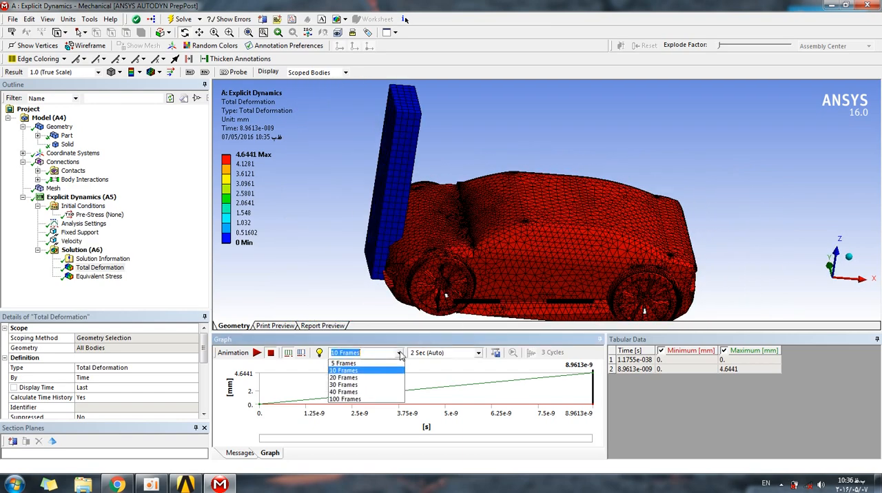
{"action": "left_click", "coordinate": [373, 399]}
{"action": "left_click", "coordinate": [454, 353]}
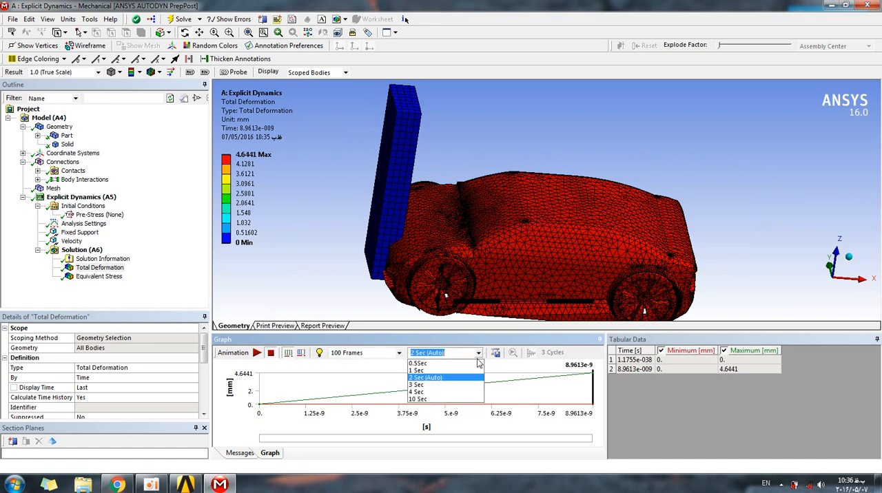
{"action": "left_click", "coordinate": [464, 399]}
{"action": "left_click", "coordinate": [257, 352]}
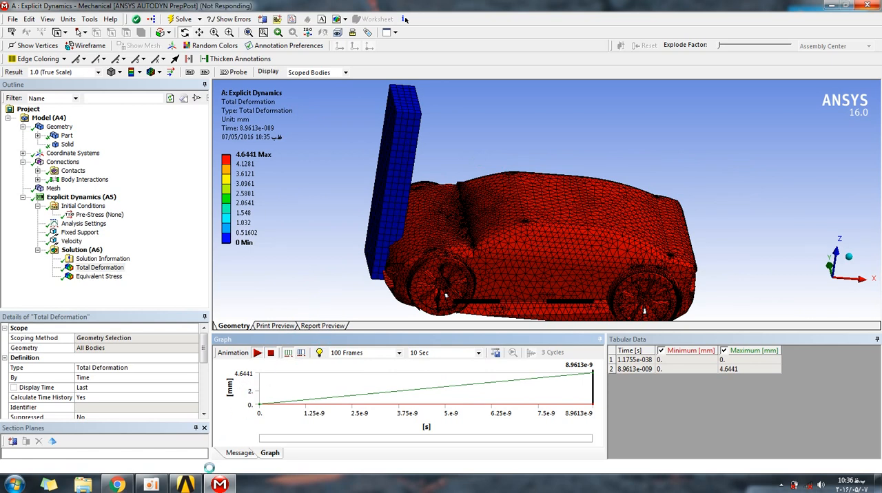
{"action": "mouse_move", "coordinate": [155, 485]}
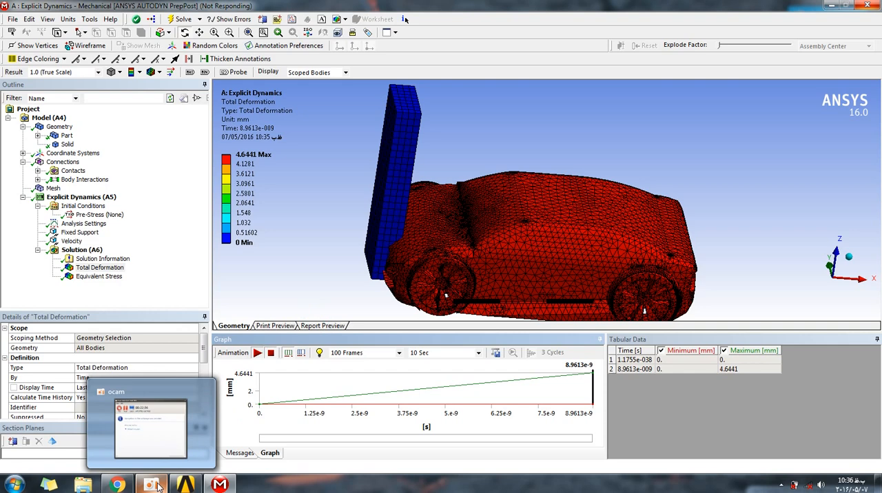
{"action": "left_click", "coordinate": [157, 485]}
{"action": "left_click", "coordinate": [156, 485]}
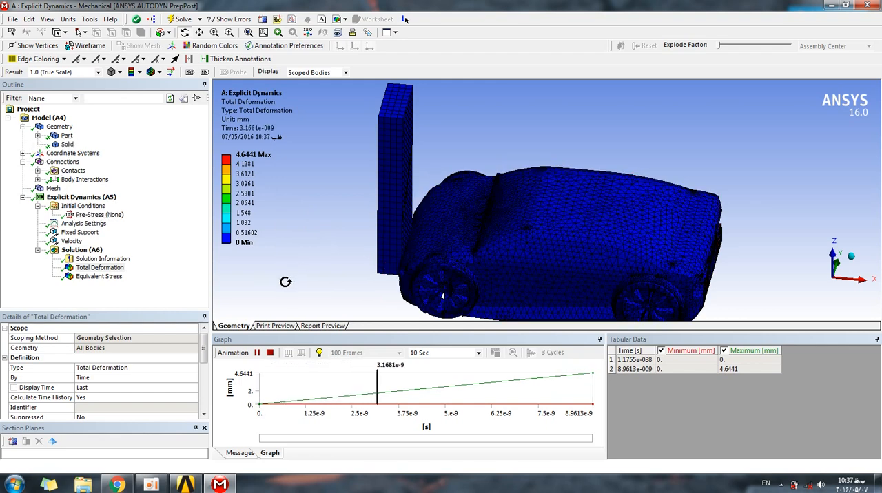
Display the Equivalent Stress result, play its animation with 30 frames over 2 Sec (Auto), stop it and view the car from a lower angle.
{"action": "left_click", "coordinate": [79, 276]}
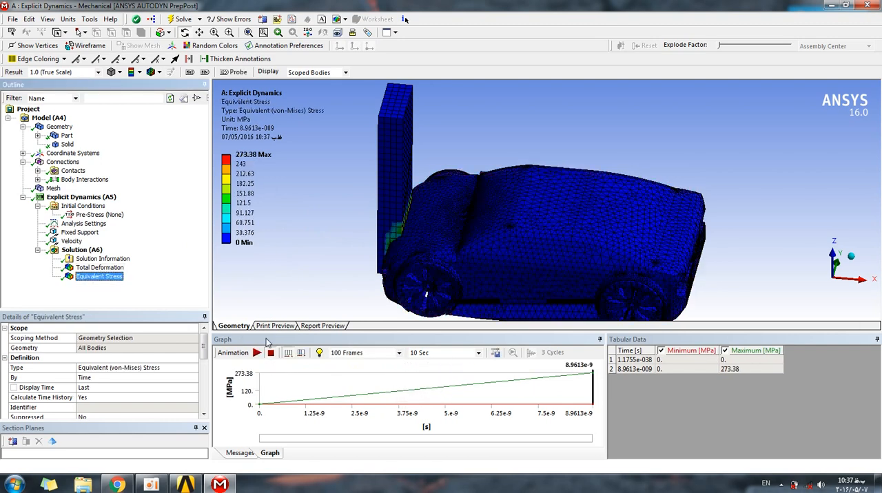
{"action": "left_click", "coordinate": [397, 353]}
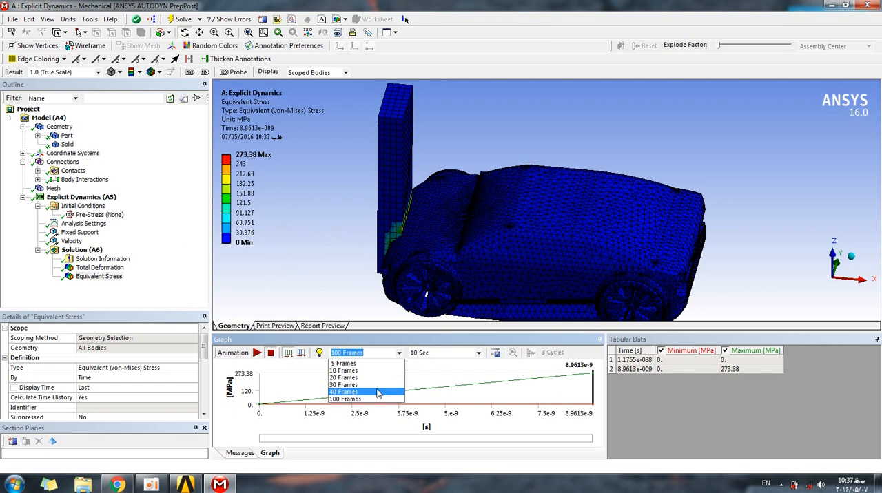
{"action": "left_click", "coordinate": [387, 383]}
{"action": "left_click", "coordinate": [475, 353]}
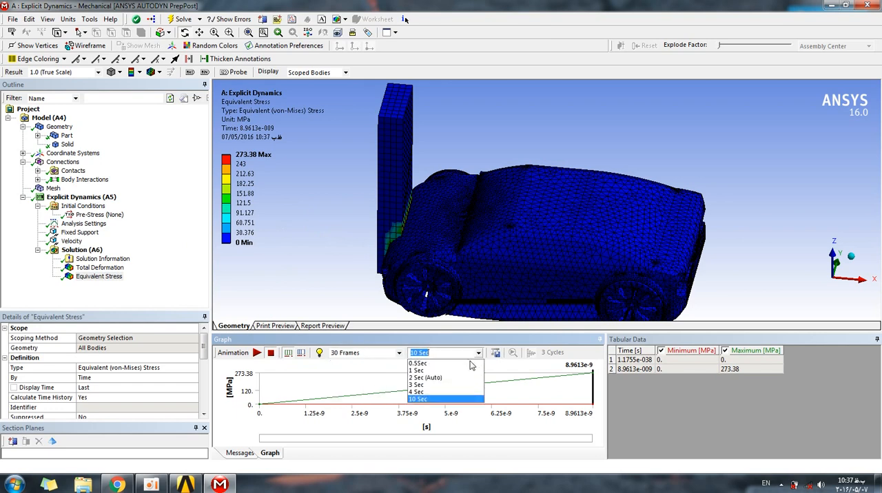
{"action": "left_click", "coordinate": [455, 378]}
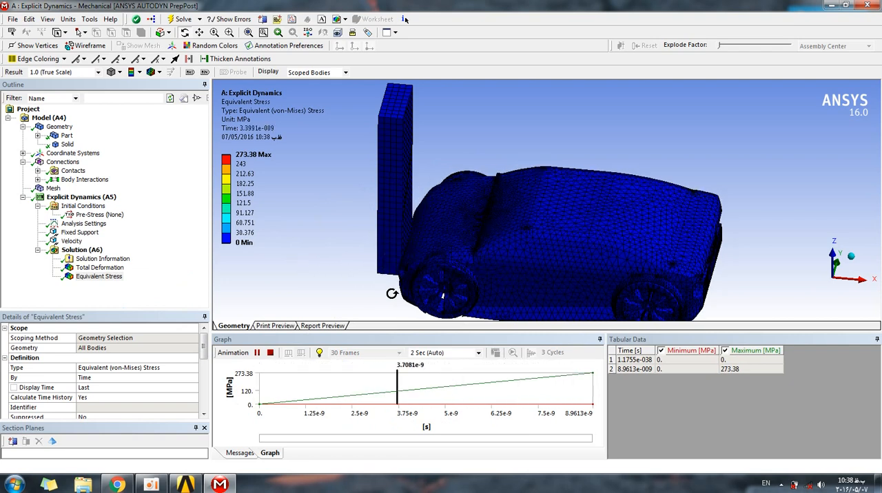
{"action": "left_click", "coordinate": [271, 354]}
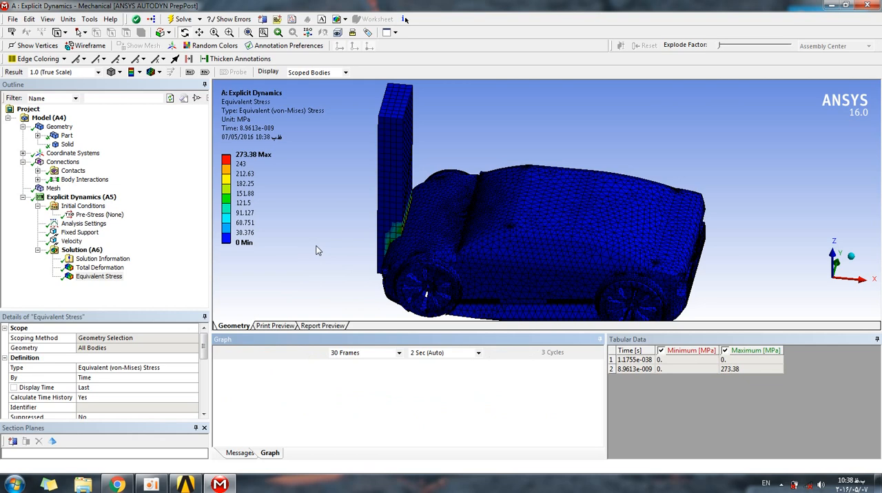
{"action": "middle_click_drag", "start_coordinate": [521, 168], "coordinate": [518, 157]}
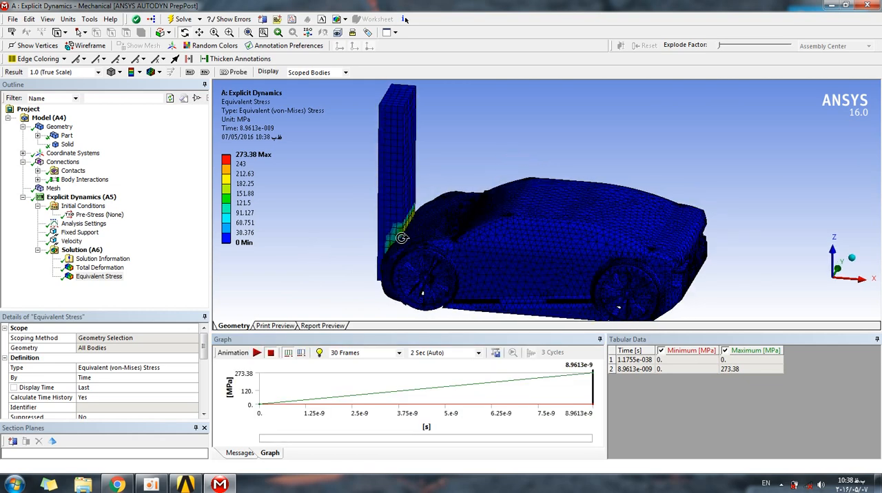
Display the Analysis Settings and examine the car and wall geometry from several angles.
{"action": "left_click", "coordinate": [83, 224]}
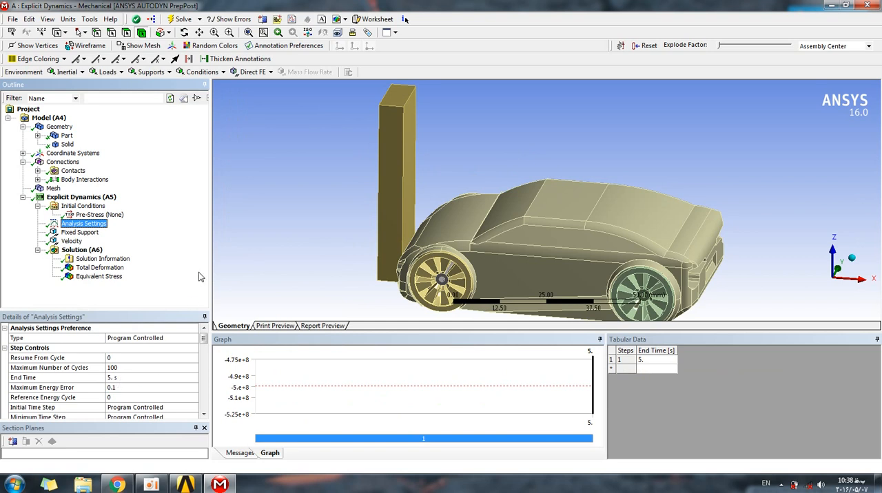
{"action": "left_click", "coordinate": [224, 252]}
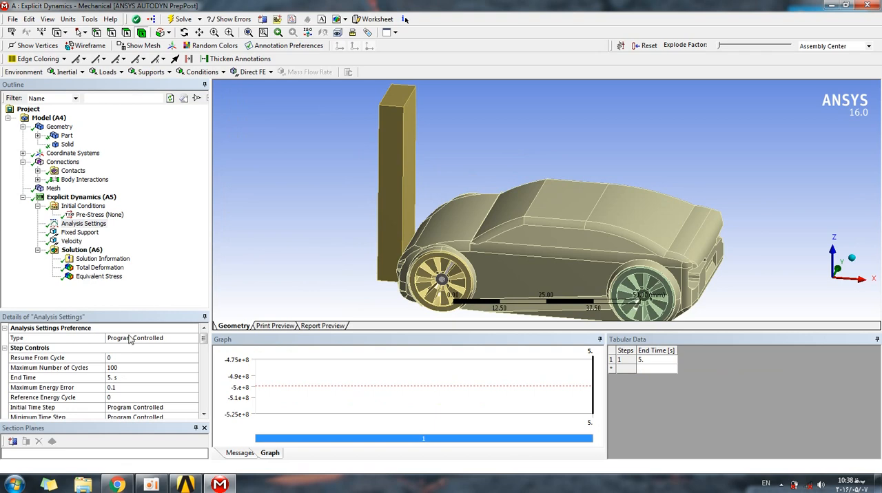
{"action": "middle_click_drag", "start_coordinate": [383, 222], "coordinate": [329, 191]}
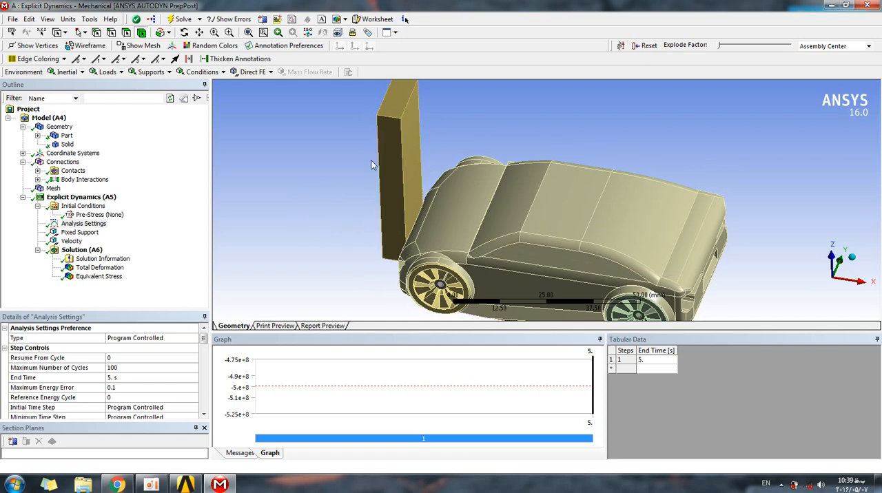
{"action": "mouse_move", "coordinate": [360, 199]}
{"action": "middle_mouse_down"}
{"action": "mouse_move", "coordinate": [364, 181]}
{"action": "mouse_move", "coordinate": [368, 189]}
{"action": "middle_mouse_up"}
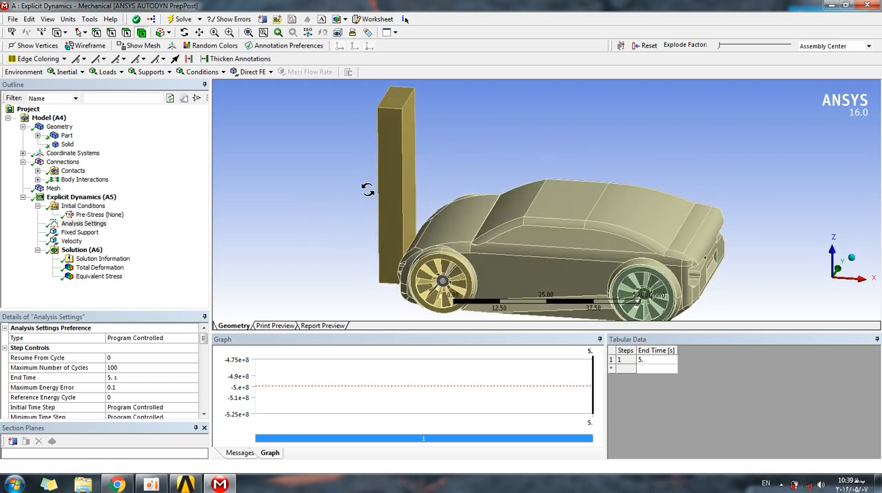
{"action": "scroll", "coordinate": [474, 173], "scroll_direction": "down", "scroll_amount": 2}
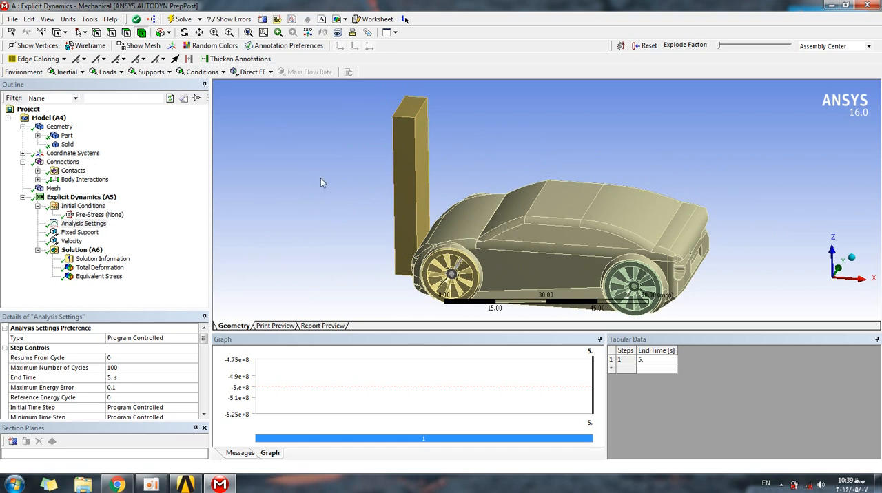
Expand the Contacts group and examine the faces paired in Contact Region and Contact Region 2.
{"action": "left_click", "coordinate": [38, 171]}
{"action": "left_click", "coordinate": [96, 180]}
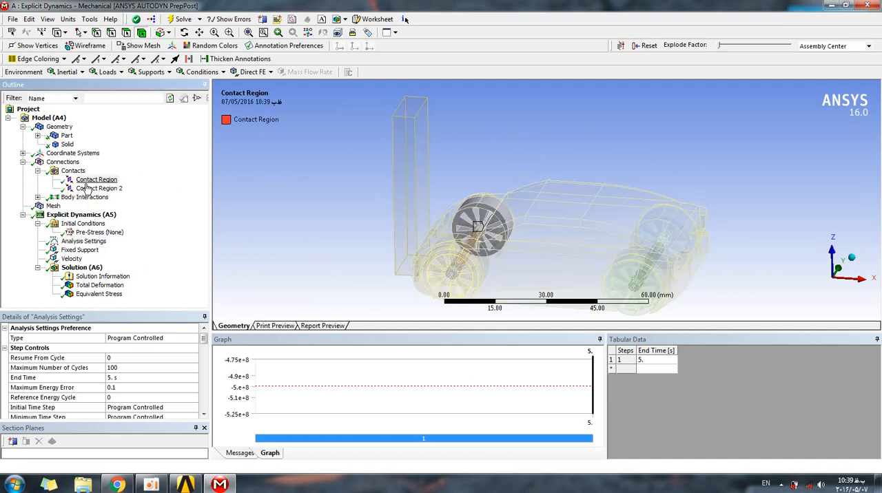
{"action": "middle_click_drag", "start_coordinate": [354, 207], "coordinate": [324, 203]}
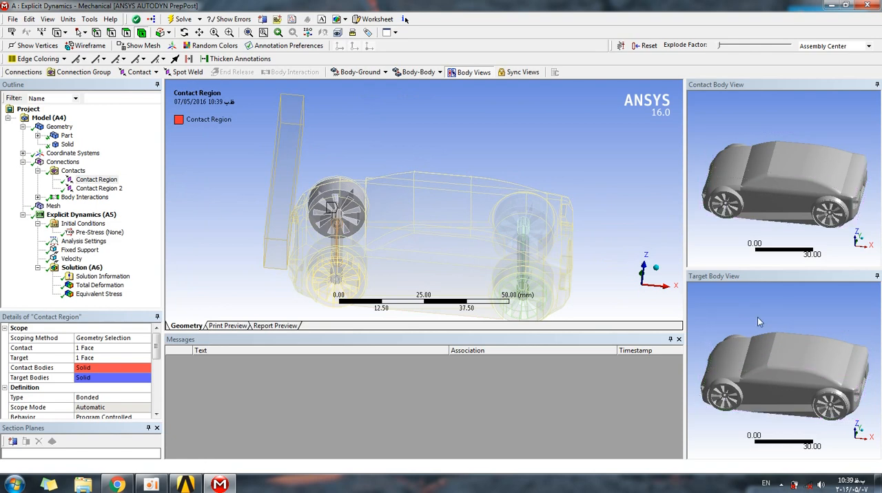
{"action": "middle_click_drag", "start_coordinate": [403, 244], "coordinate": [222, 223]}
{"action": "left_click", "coordinate": [98, 188]}
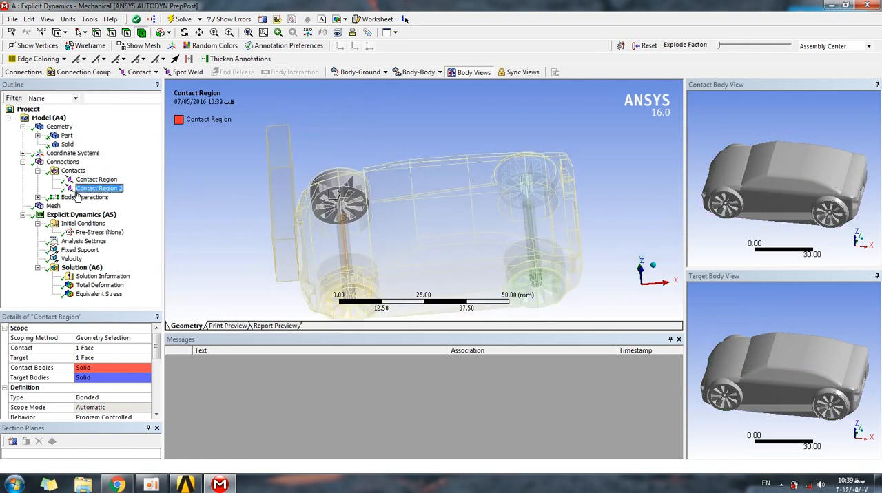
{"action": "middle_click_drag", "start_coordinate": [218, 208], "coordinate": [208, 185]}
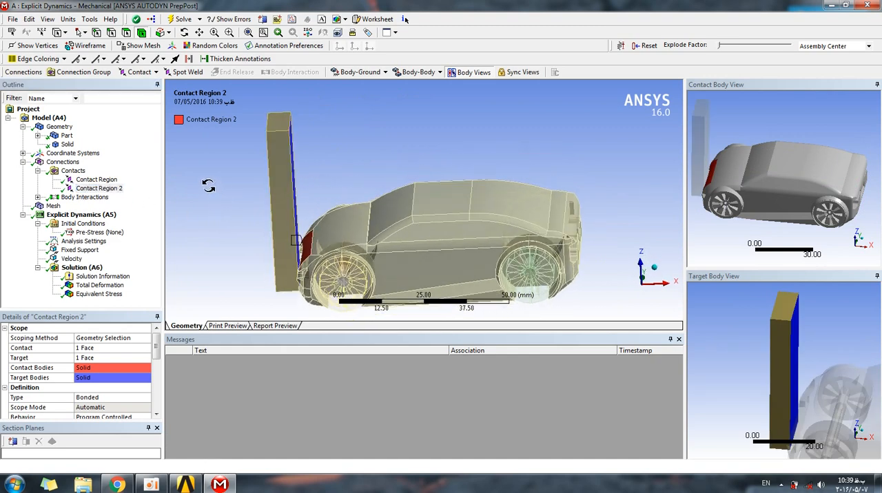
Suppress the whole Contacts group under Connections.
{"action": "right_click", "coordinate": [58, 162]}
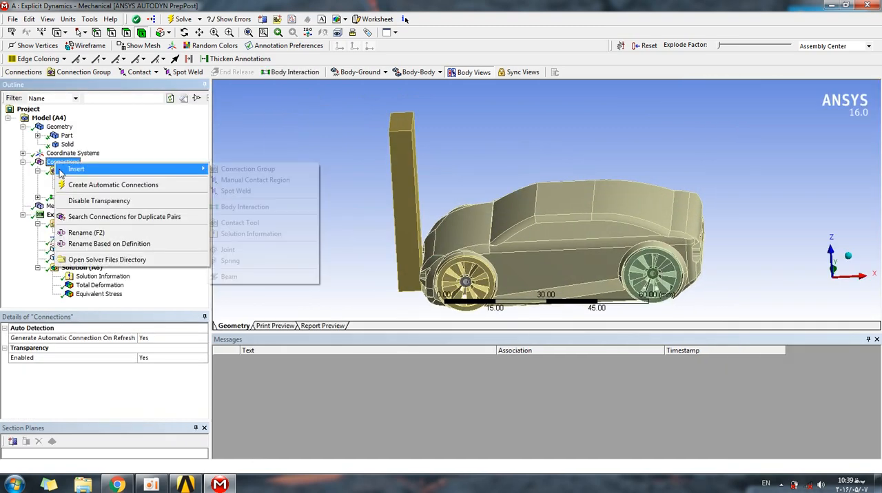
{"action": "left_click", "coordinate": [8, 176]}
{"action": "right_click", "coordinate": [63, 171]}
{"action": "left_click", "coordinate": [75, 209]}
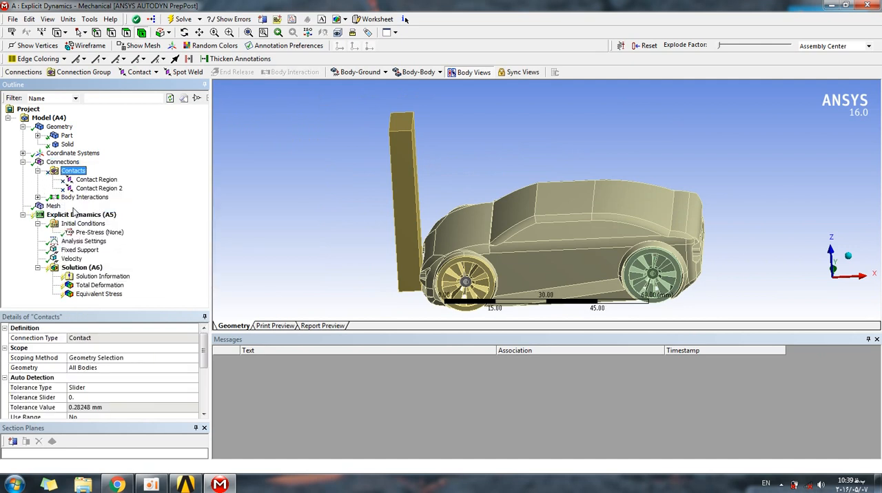
{"action": "left_click", "coordinate": [293, 201]}
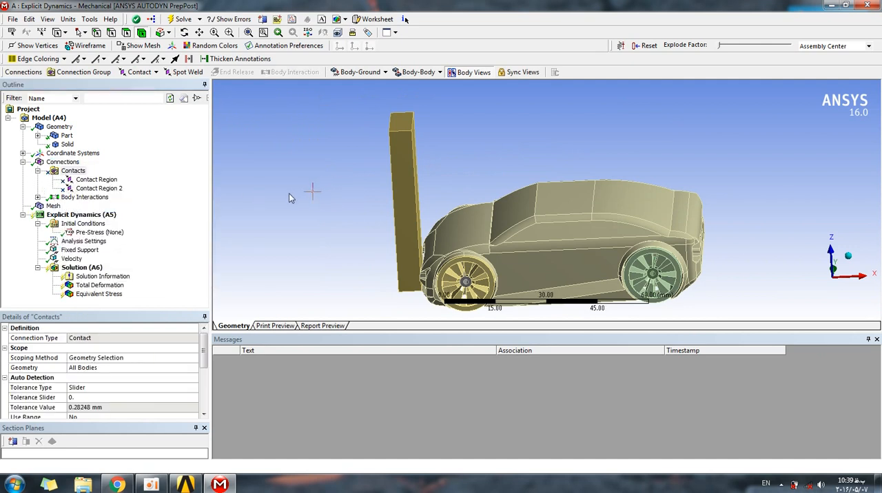
{"action": "mouse_move", "coordinate": [367, 211]}
{"action": "middle_mouse_down"}
{"action": "mouse_move", "coordinate": [364, 203]}
{"action": "mouse_move", "coordinate": [374, 219]}
{"action": "mouse_move", "coordinate": [363, 209]}
{"action": "middle_mouse_up"}
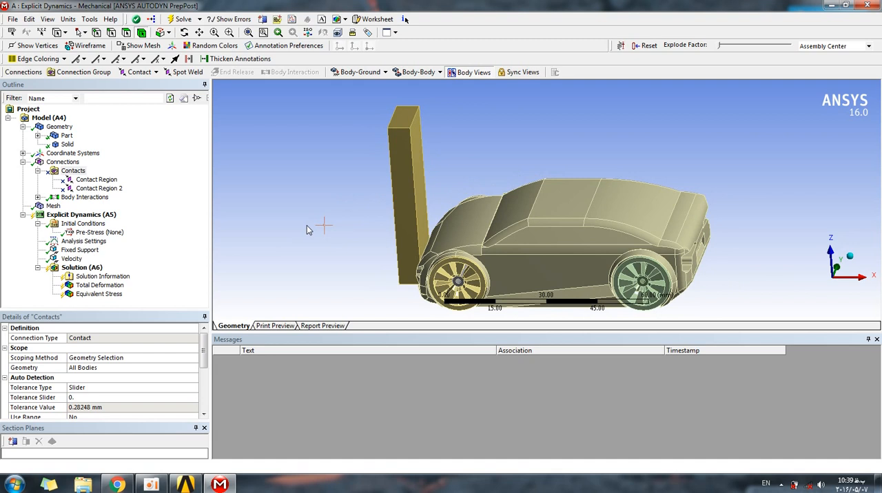
Switch to Sticky Notes, place the note beside the wall, and enter the contact's e-mail address and full name.
{"action": "left_click", "coordinate": [48, 484]}
{"action": "left_click_drag", "start_coordinate": [95, 68], "coordinate": [286, 208]}
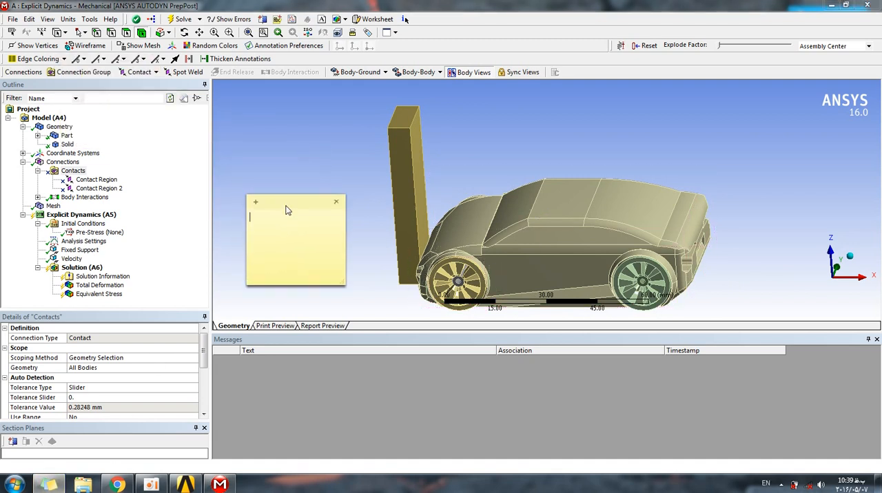
{"action": "key", "text": "Return"}
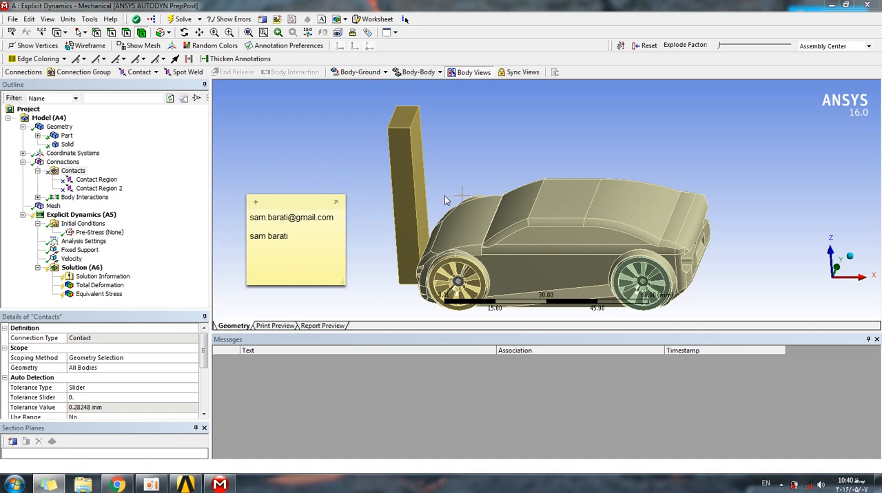
{"action": "left_click", "coordinate": [337, 203]}
{"action": "left_click", "coordinate": [367, 248]}
{"action": "left_click", "coordinate": [151, 484]}
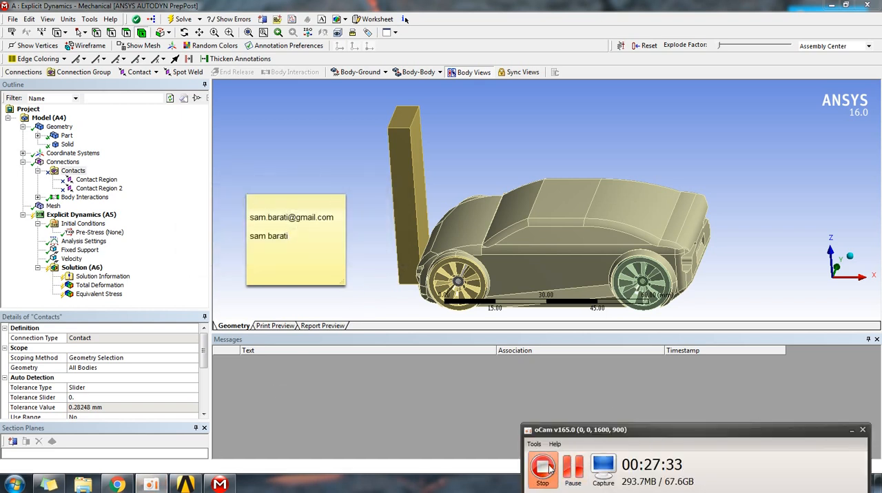